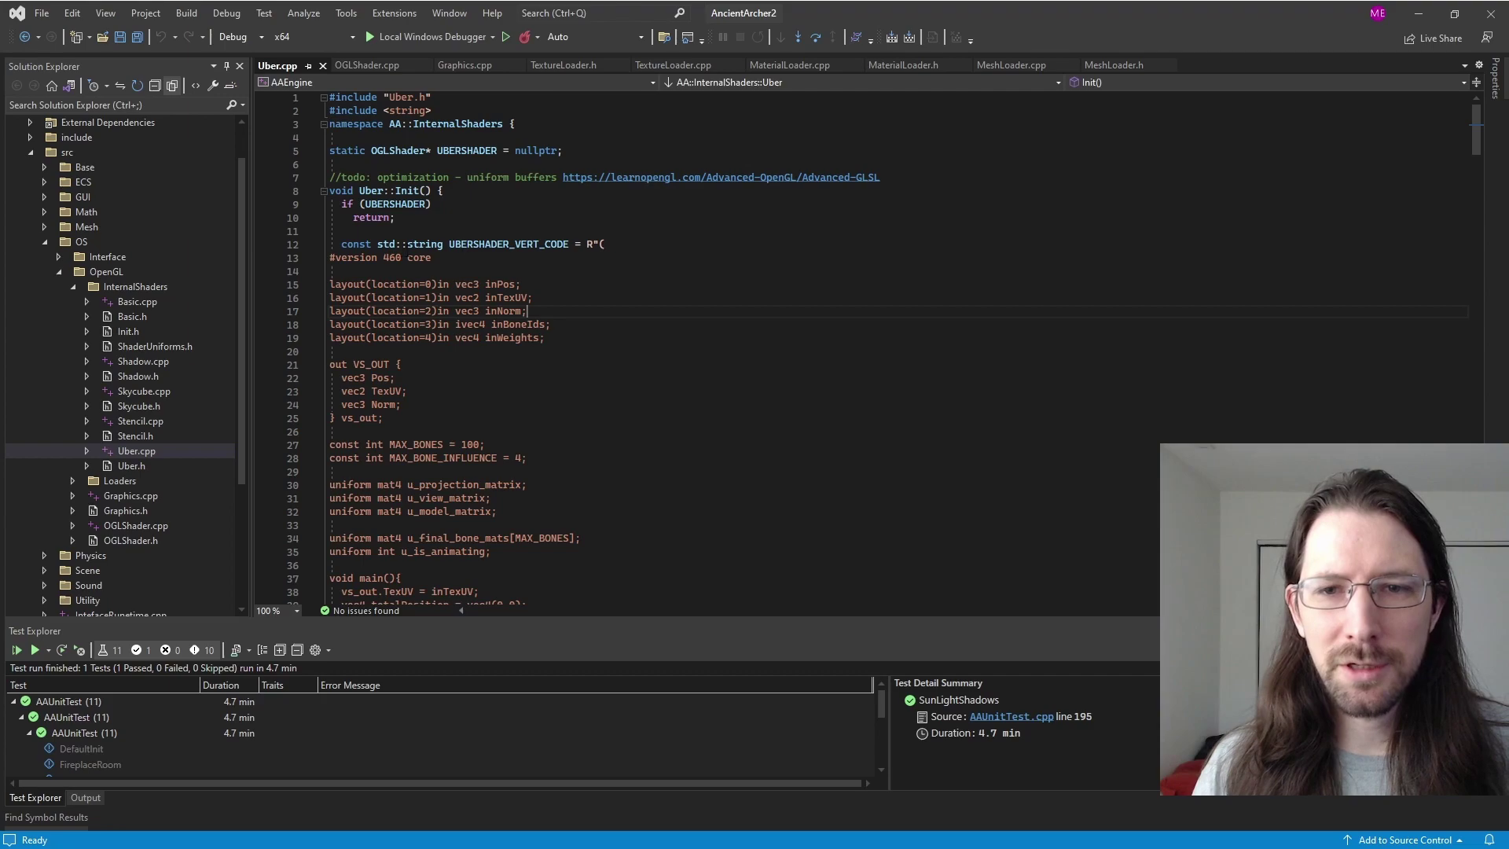
Step: Examine the fragment shader's Material, DirectionalLight, PointLight, SpotLight and ReflectionModel structs in Uber.cpp
drag(609, 170, 1112, 502)
click(687, 458)
scroll(687, 458, down, 15)
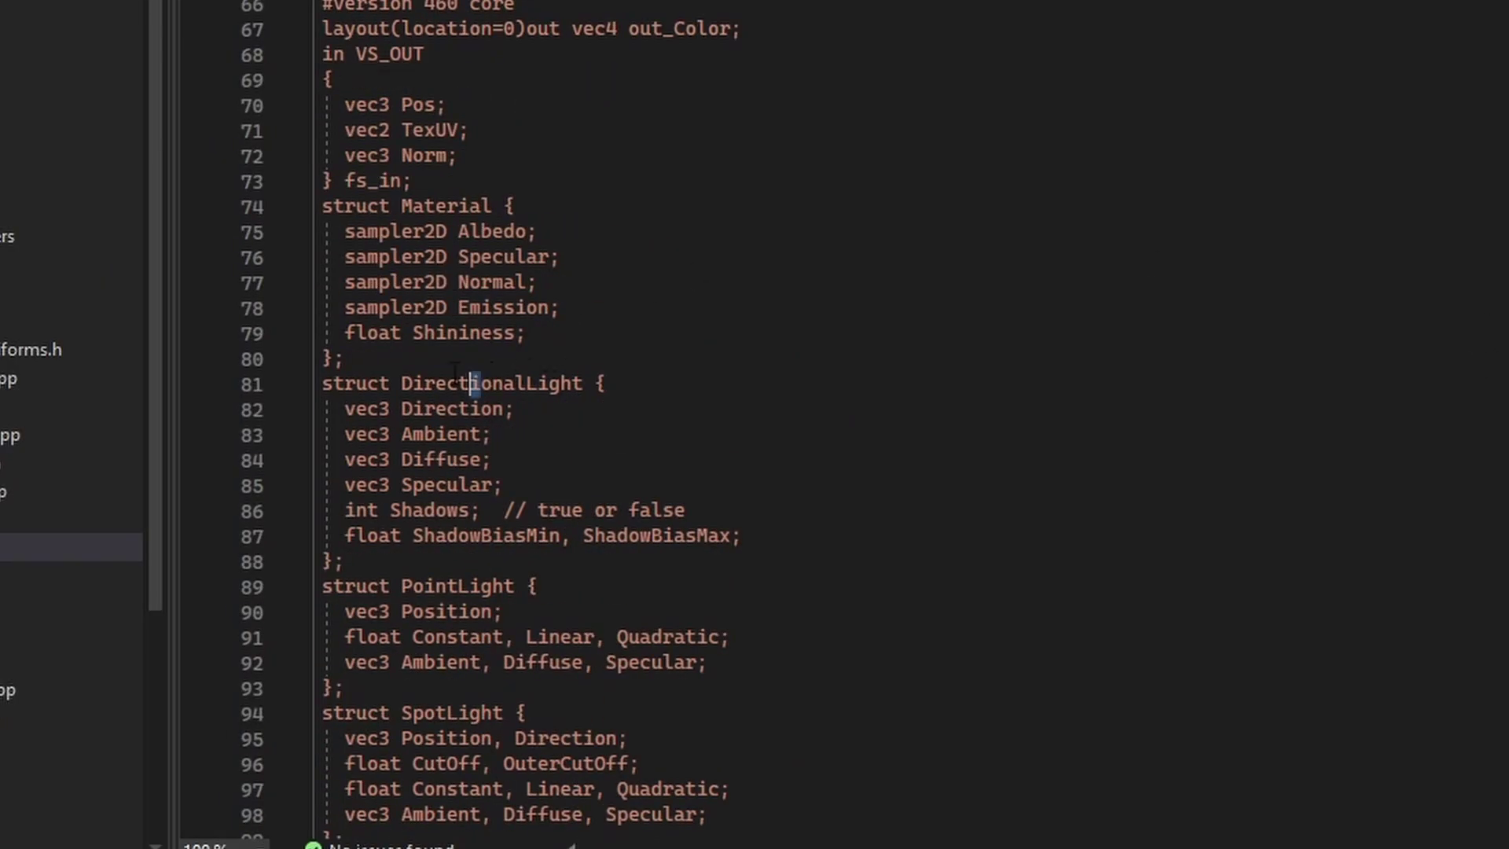
click(729, 286)
drag(382, 361, 247, 207)
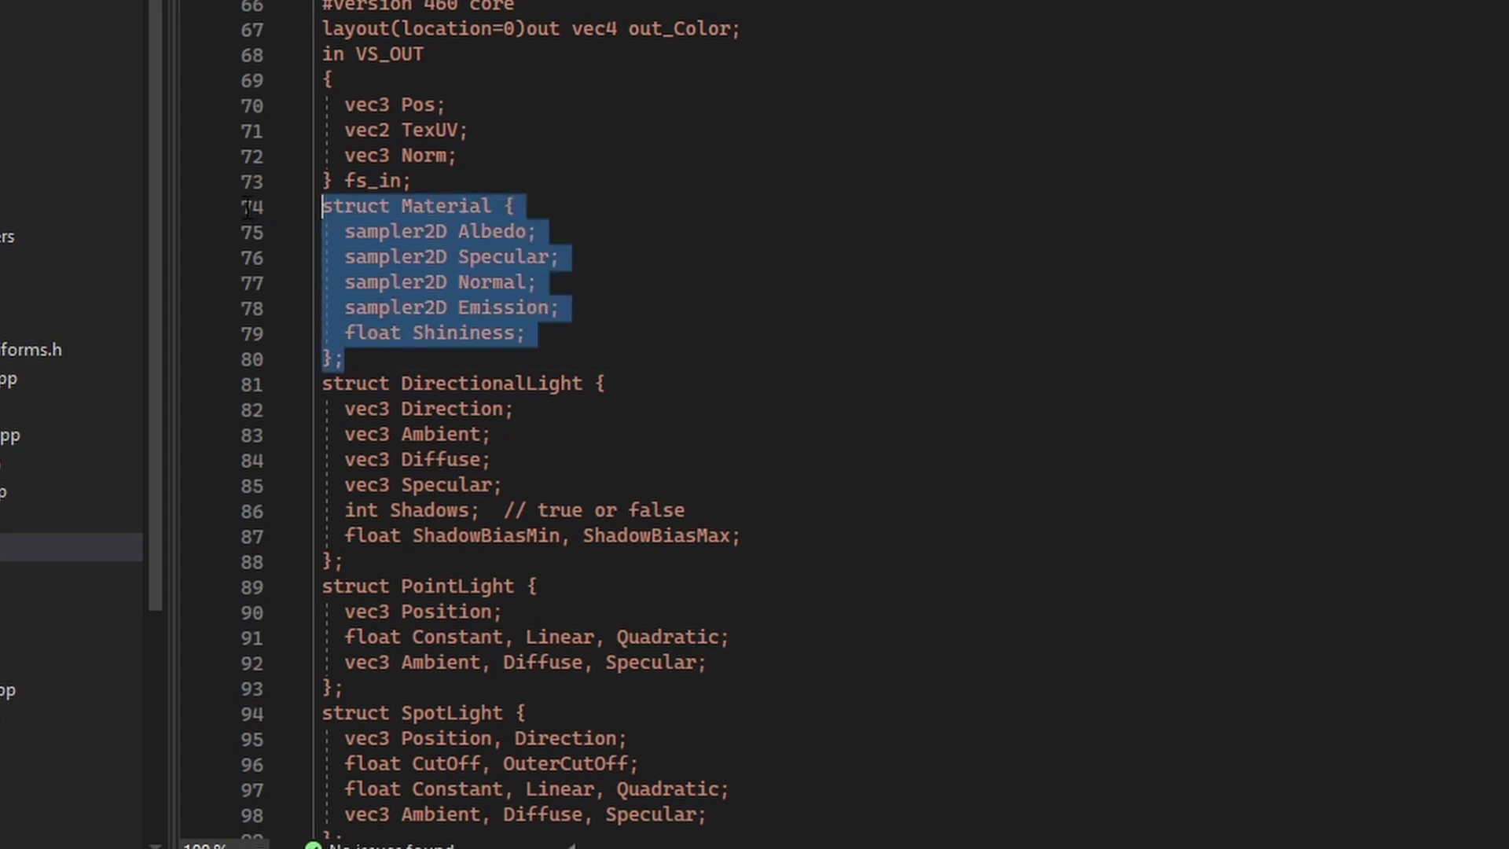
click(643, 290)
drag(823, 819, 206, 391)
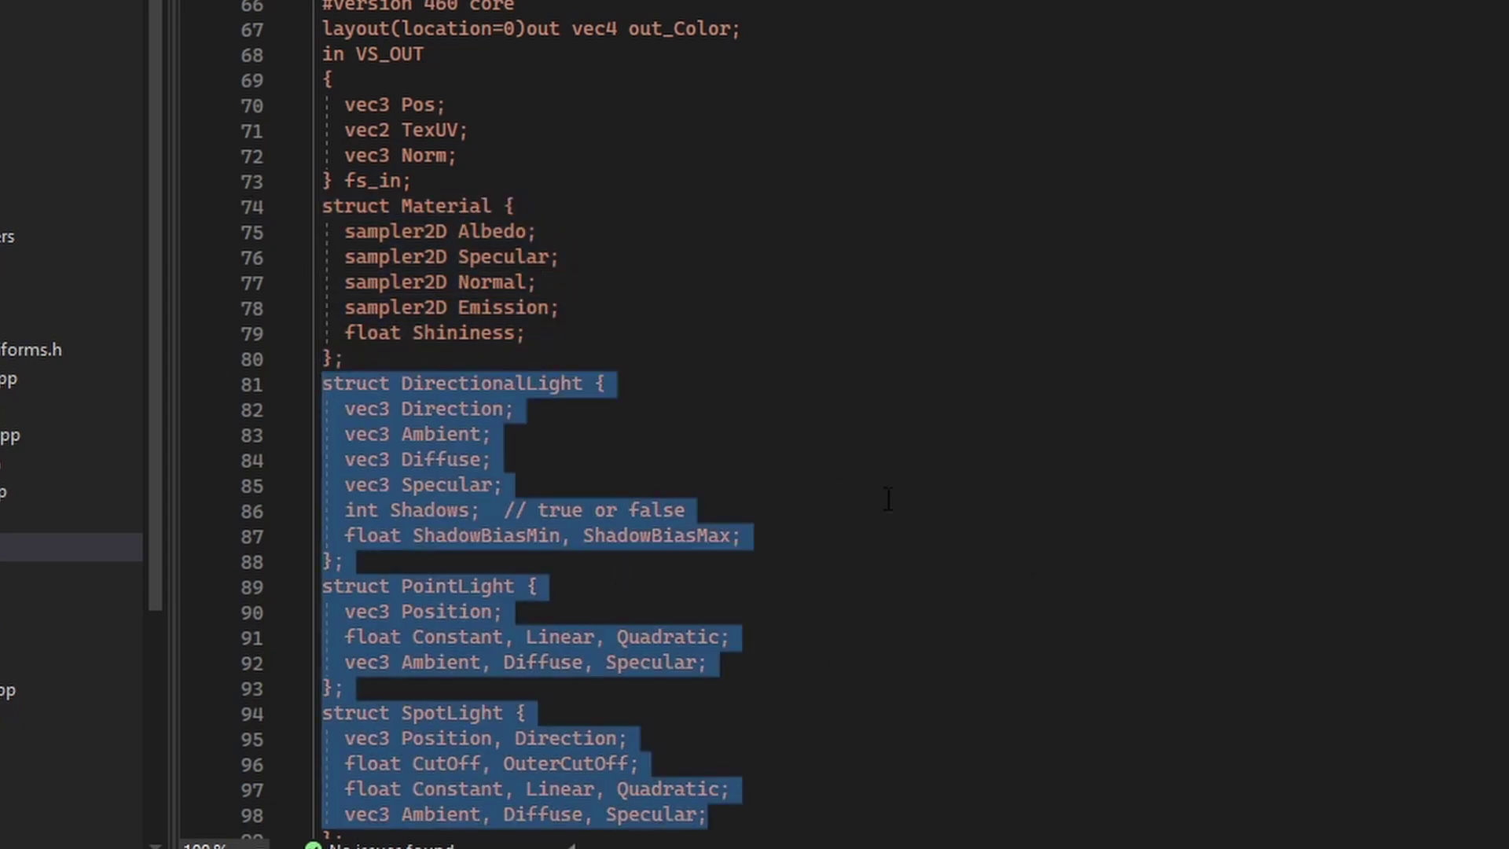
scroll(914, 485, down, 4)
drag(694, 536, 273, 446)
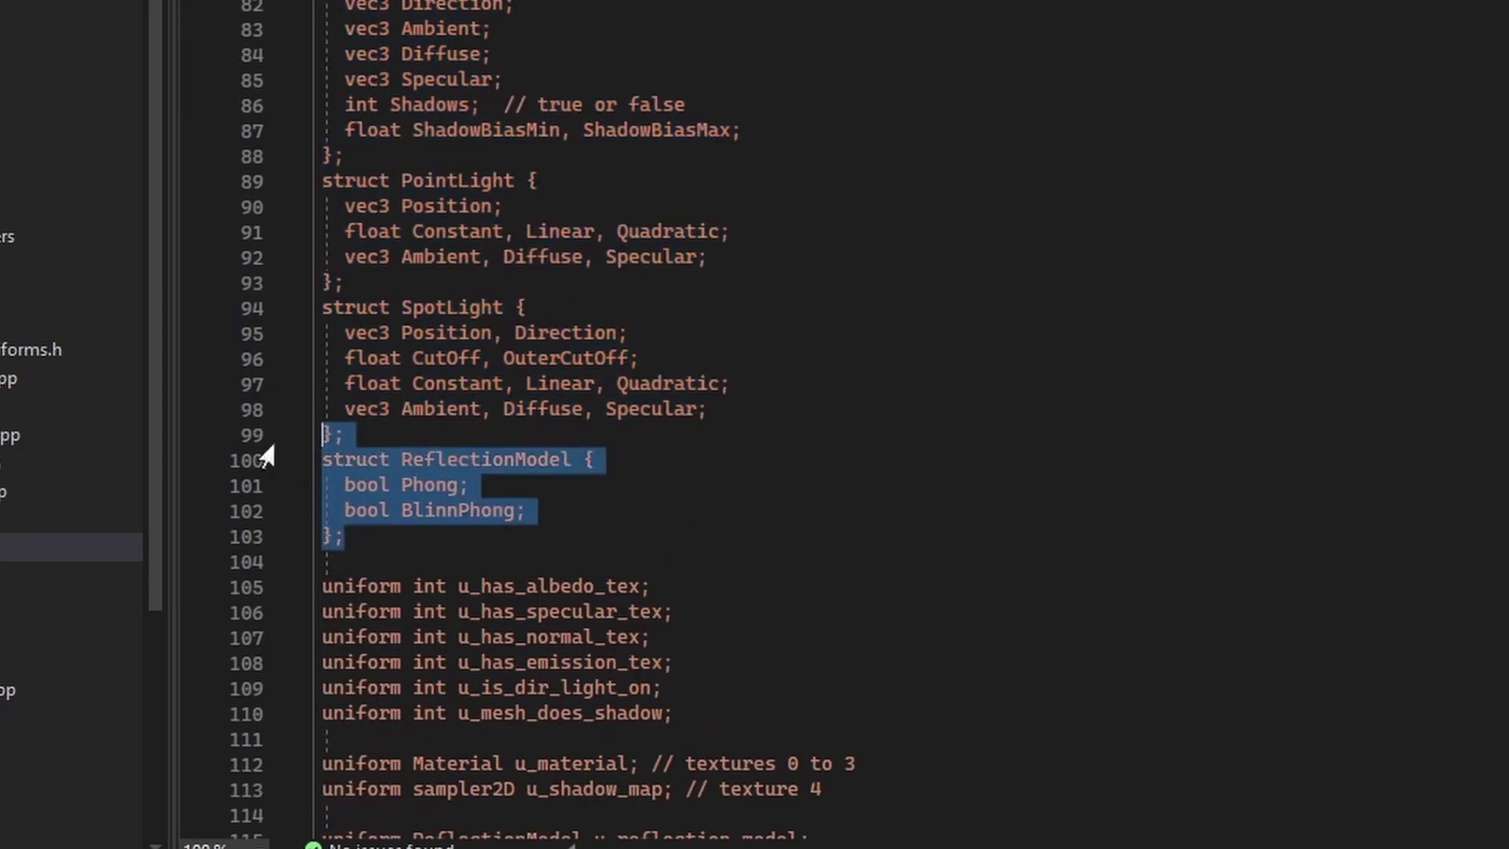
click(613, 484)
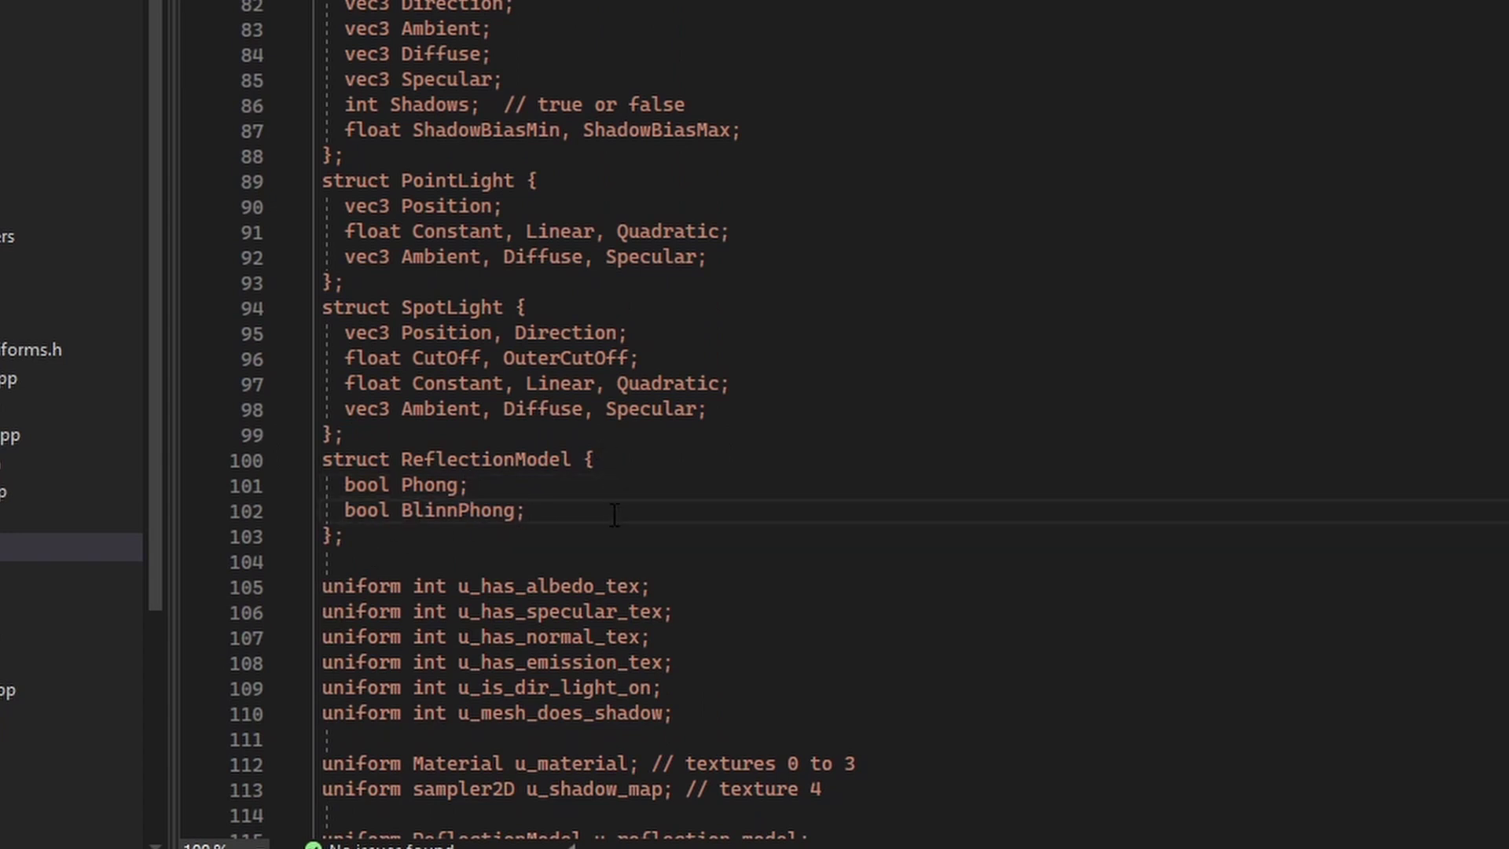
Step: Review the texture samplers and Shininess field of the fragment shader's Material struct
key(Return)
key(BackSpace)
scroll(561, 400, up, 5)
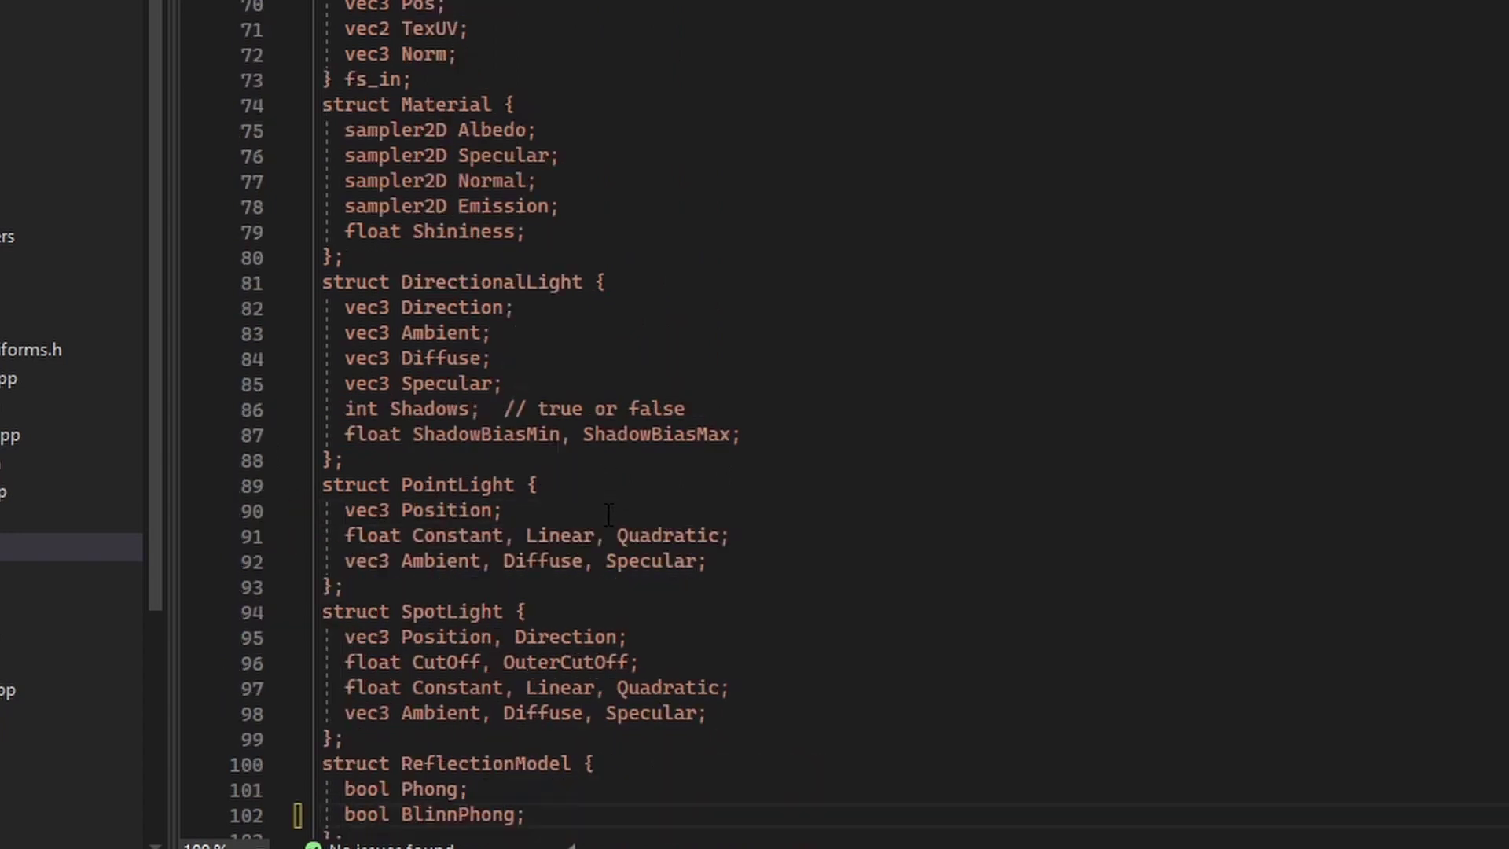
drag(394, 349, 311, 206)
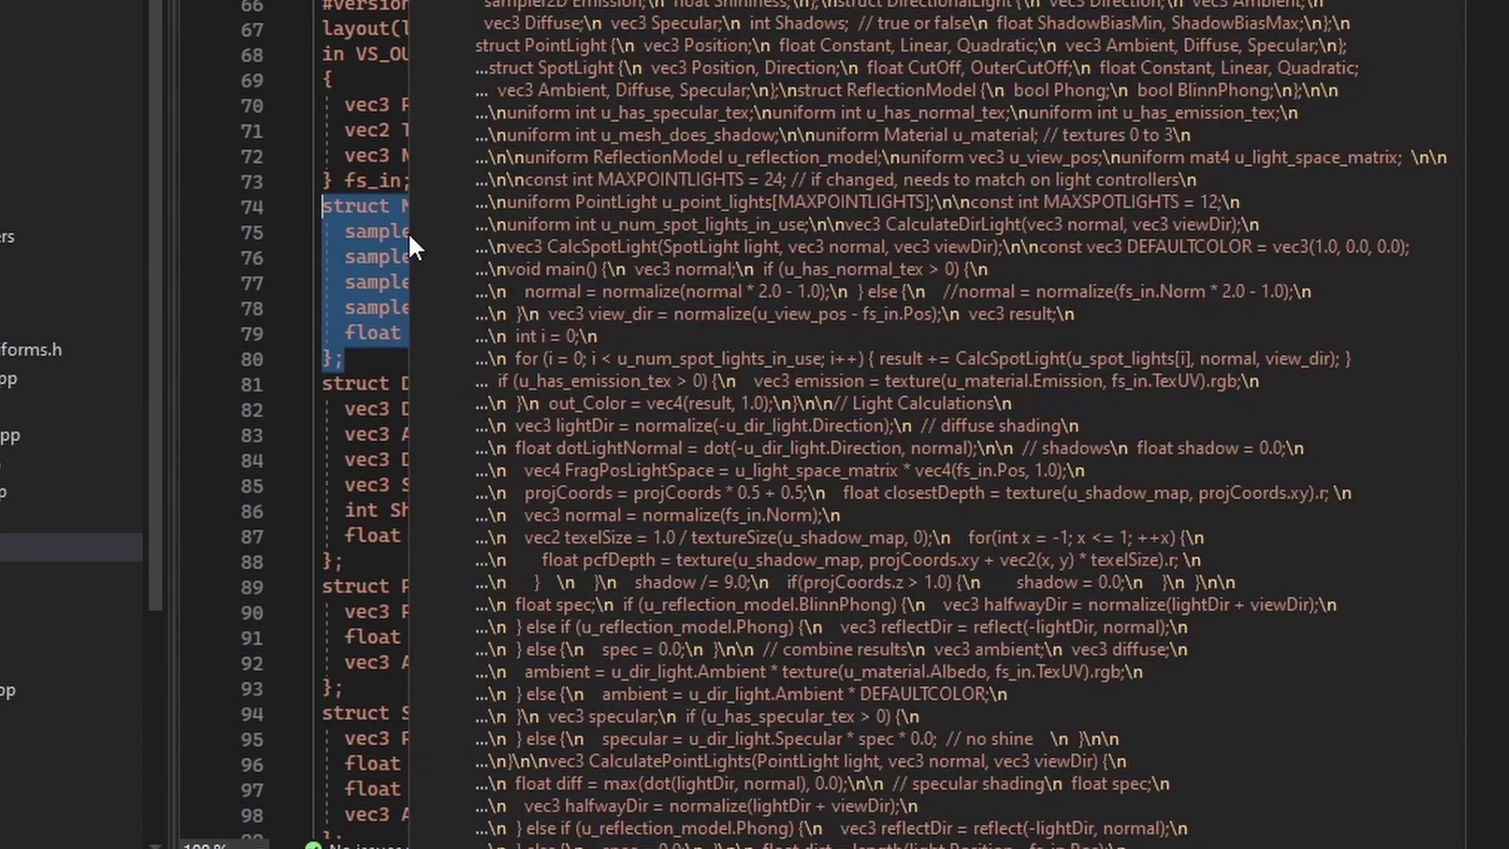
click(560, 257)
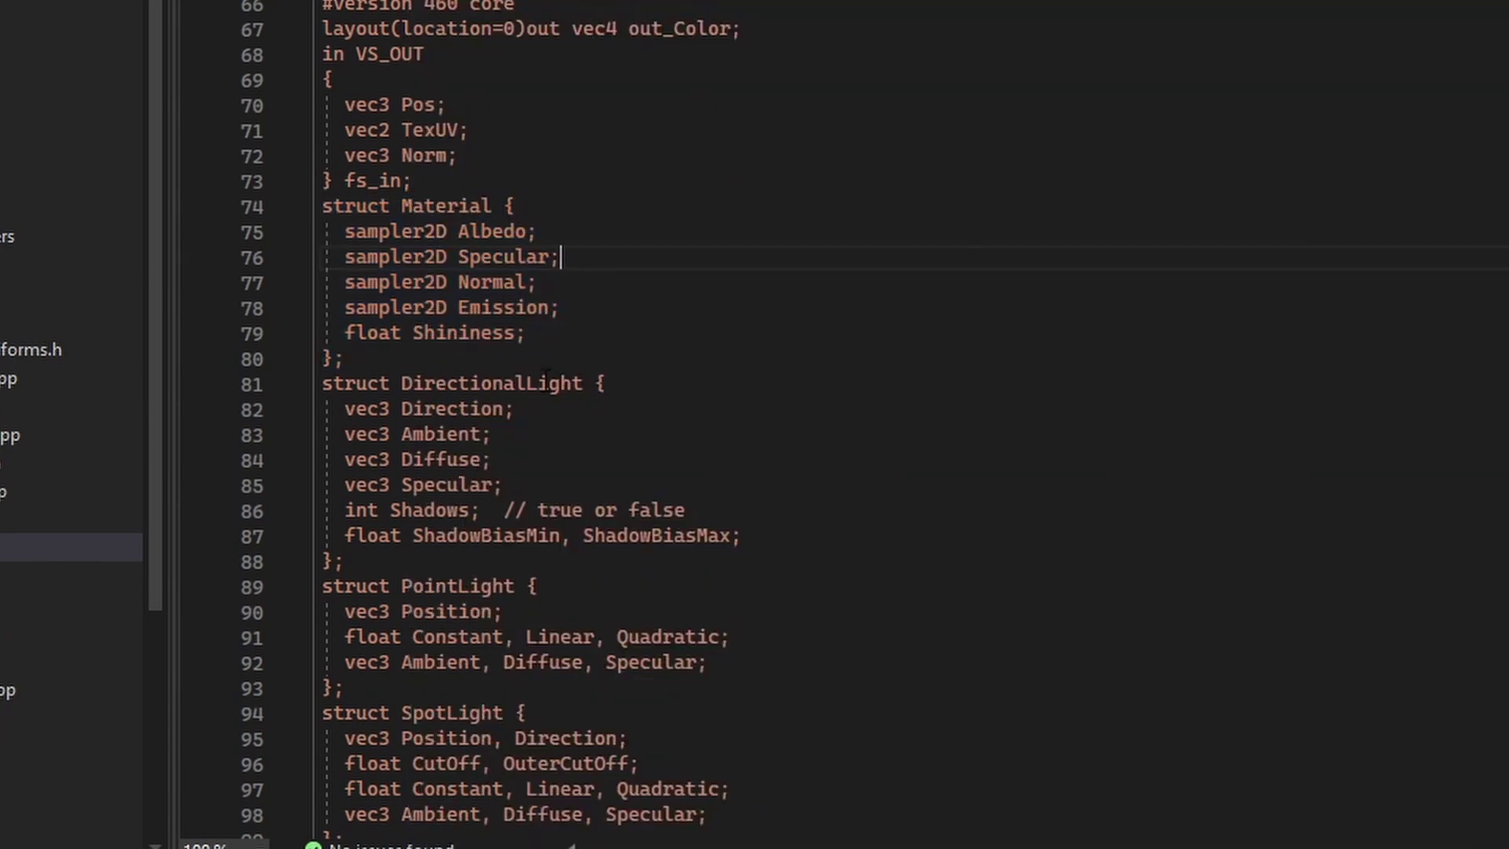
drag(344, 359, 216, 233)
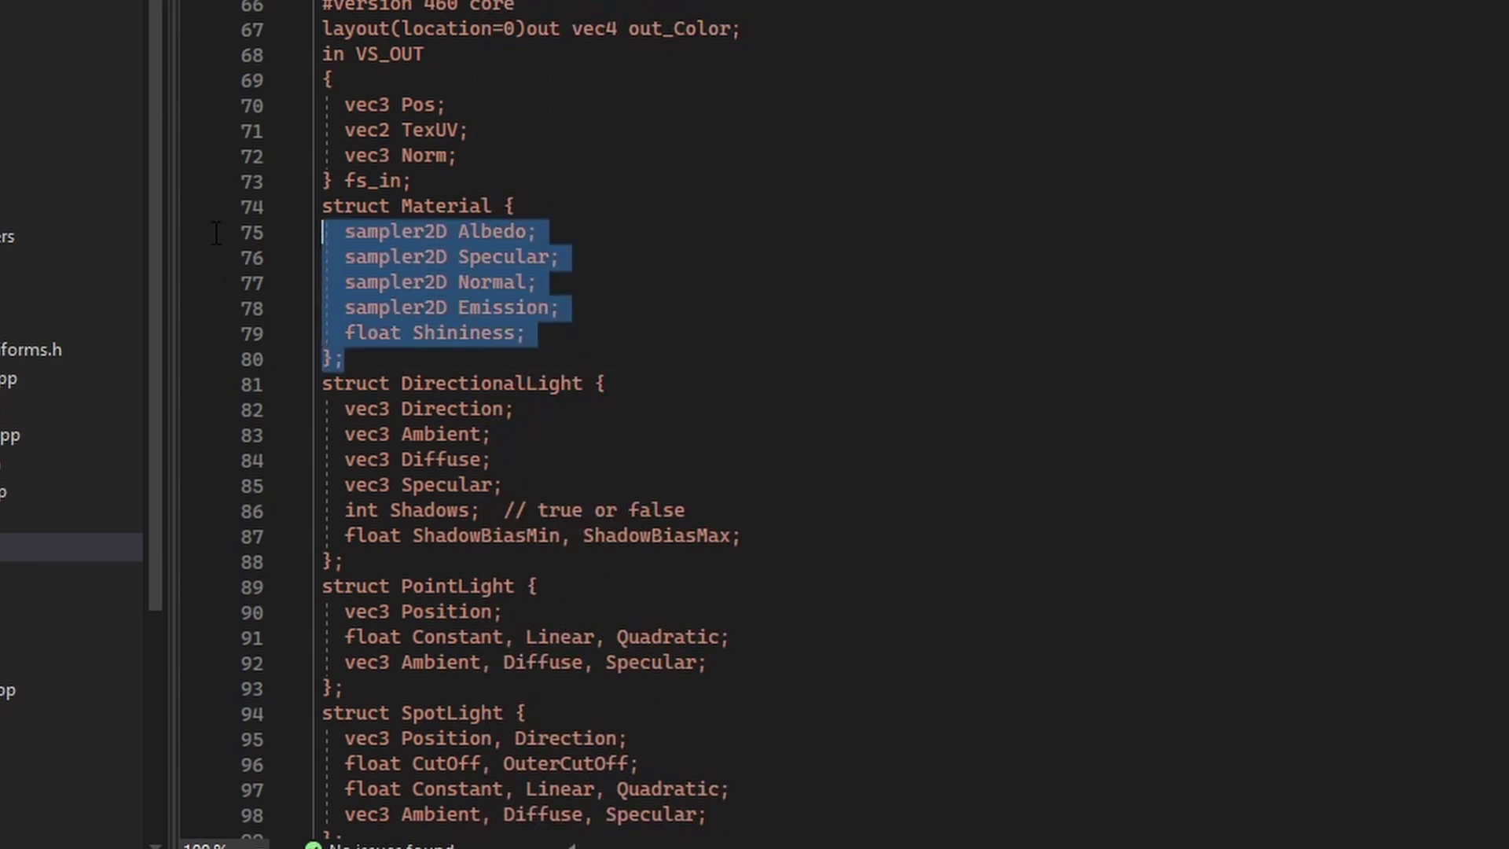
click(1036, 265)
Step: Examine the fragment shader's texture flag and light uniforms, function declarations and main function
scroll(990, 267, down, 10)
drag(697, 318, 322, 180)
double_click(549, 180)
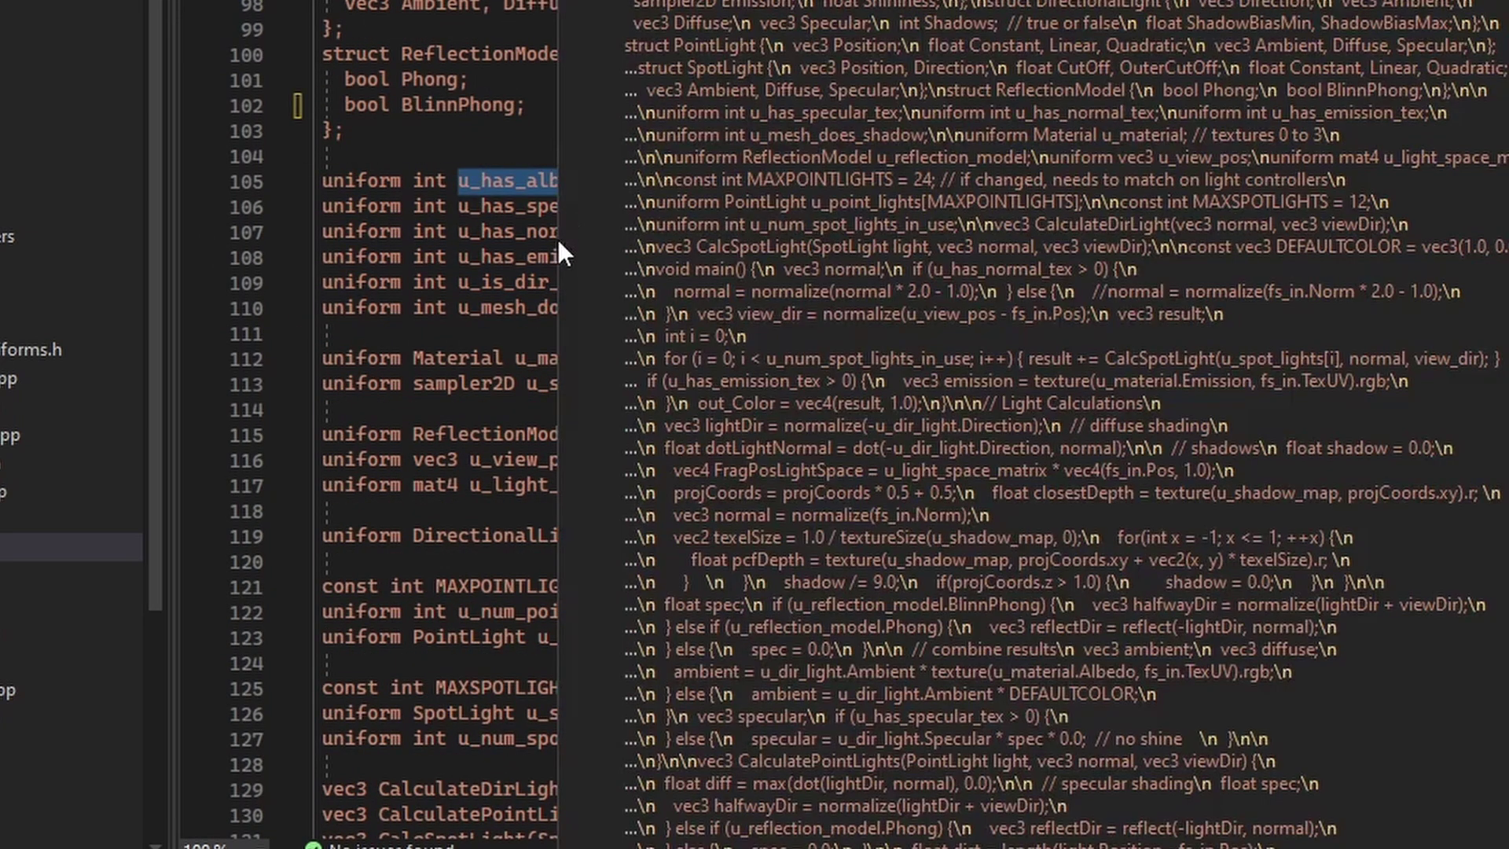
drag(492, 231, 492, 257)
click(511, 262)
scroll(1172, 405, down, 7)
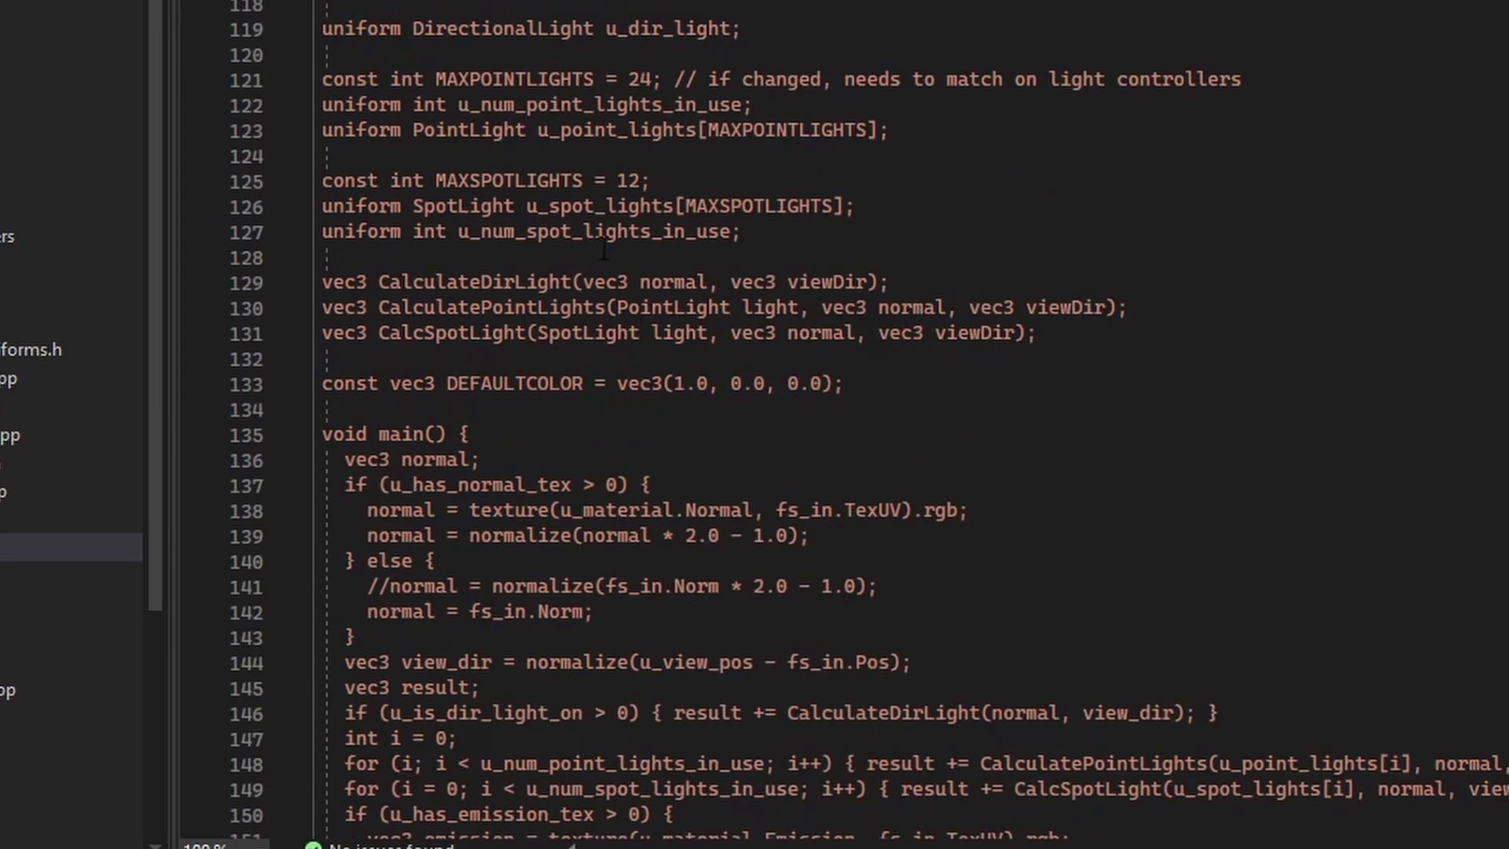
scroll(603, 250, down, 3)
drag(692, 714, 4, 131)
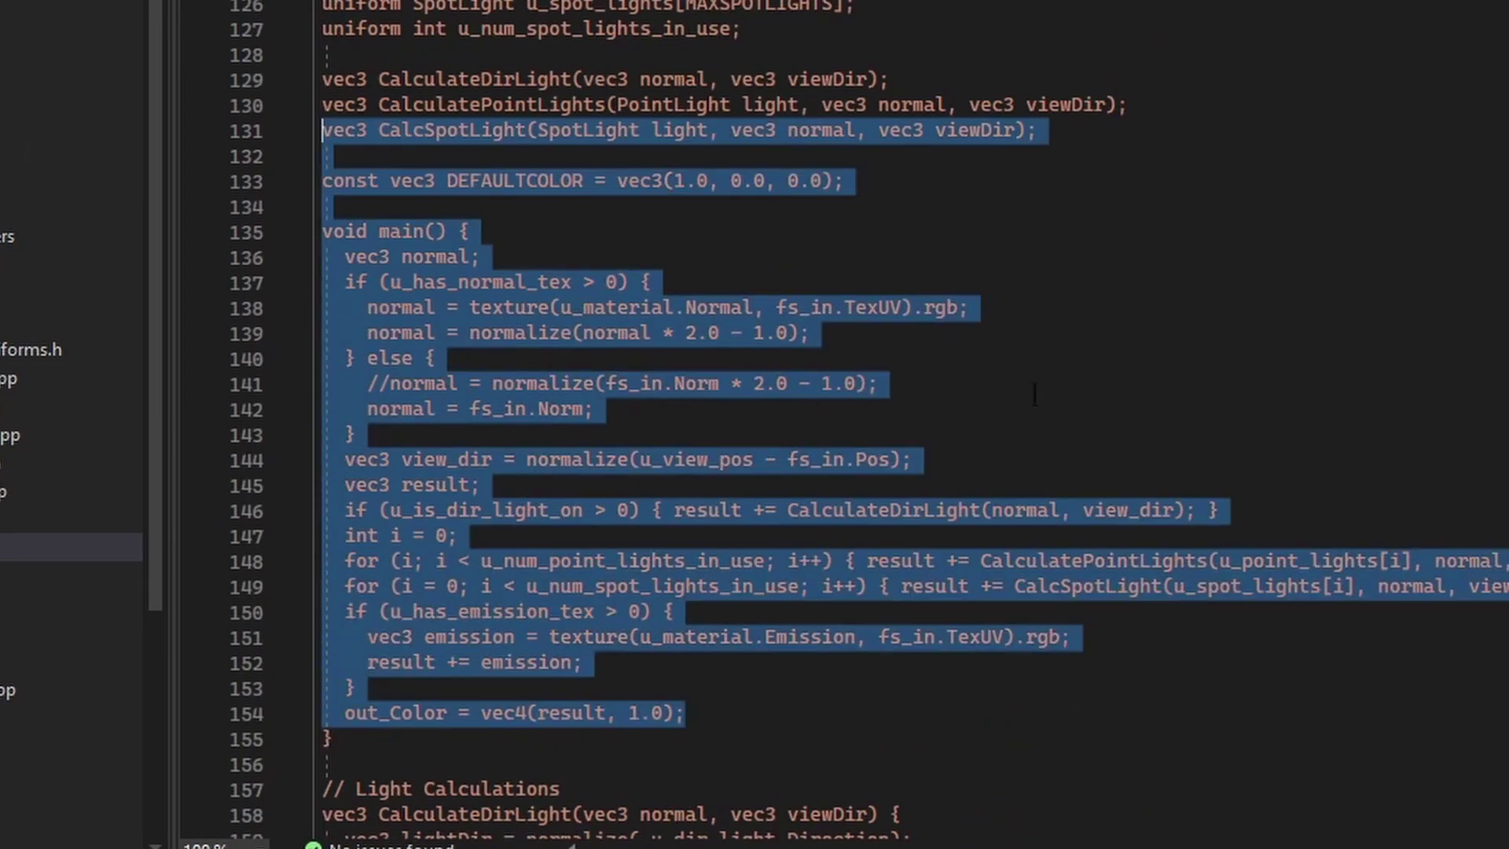
click(1112, 392)
Step: Review the vertex shader in Uber.cpp, including its bone constants and skeletal animation code
scroll(1051, 477, up, 20)
drag(669, 495, 964, 742)
click(884, 567)
scroll(884, 567, up, 6)
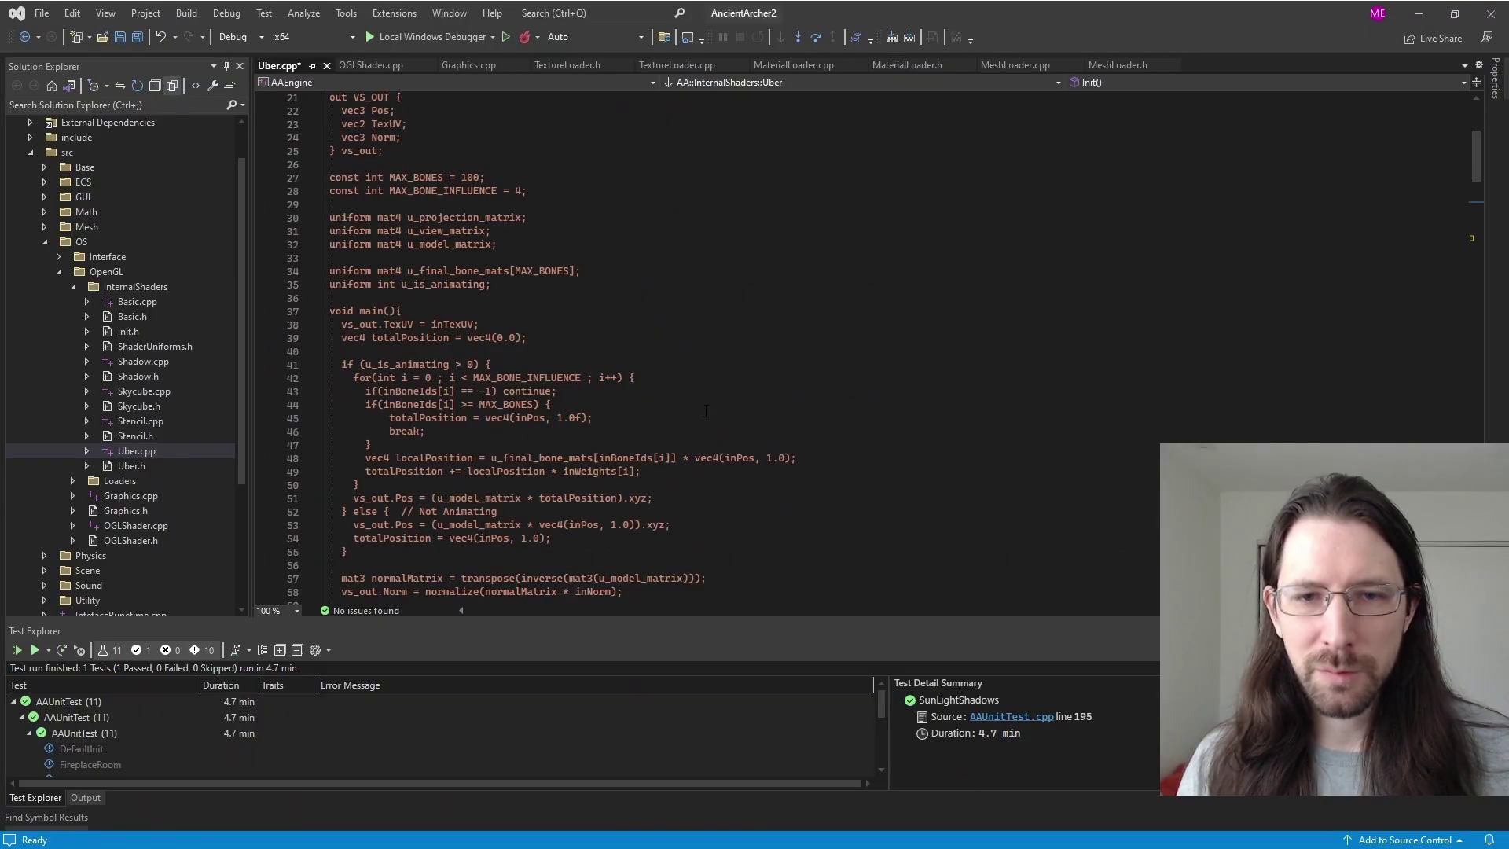
scroll(627, 549, up, 5)
double_click(457, 191)
Step: Examine the diffuse shading and shadow calculation inside the CalculateDirLight function
scroll(457, 191, down, 7)
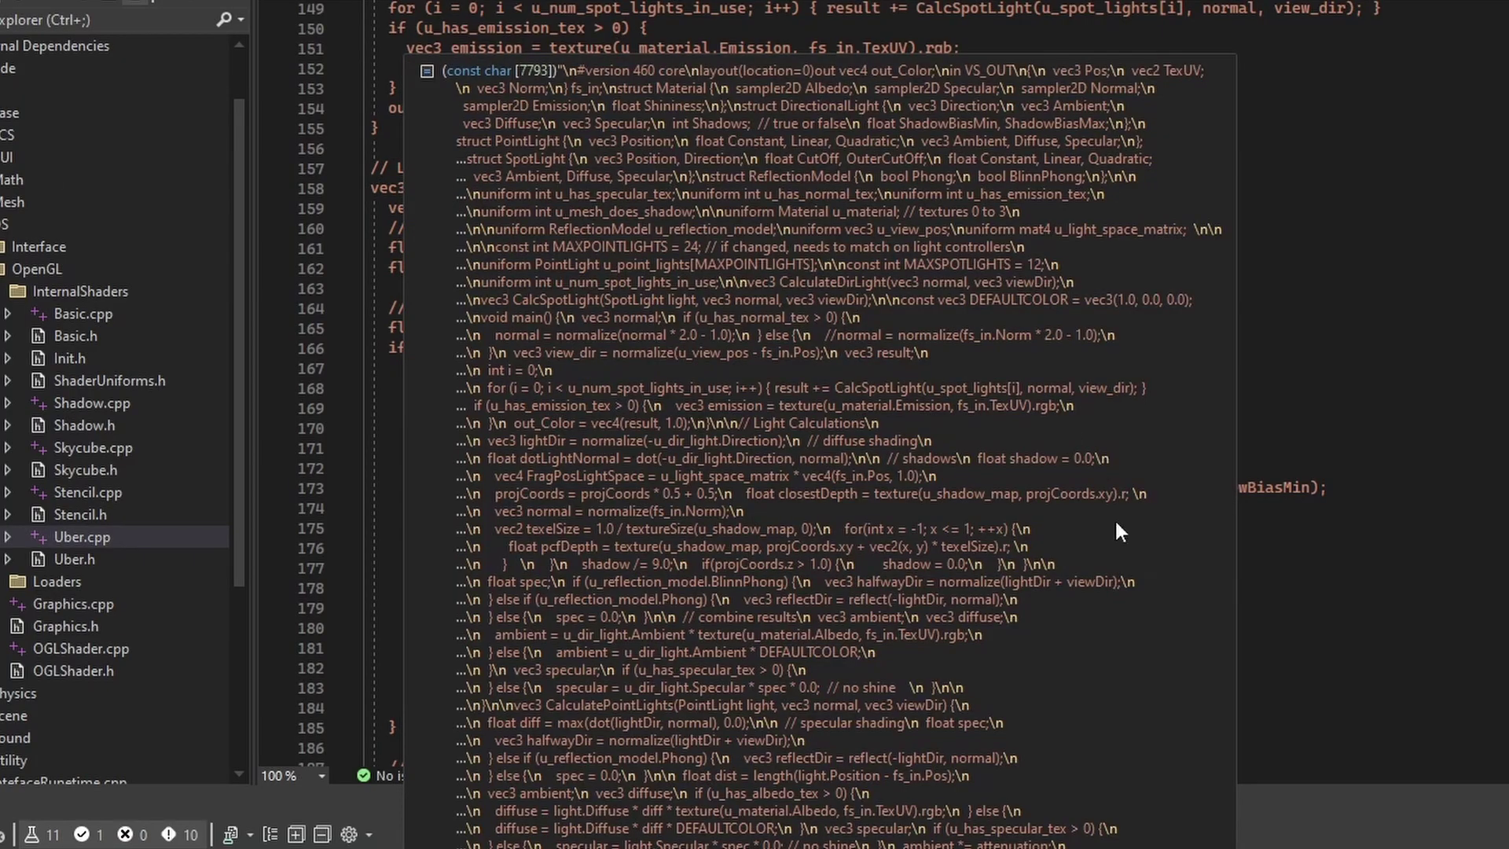
drag(400, 728, 295, 311)
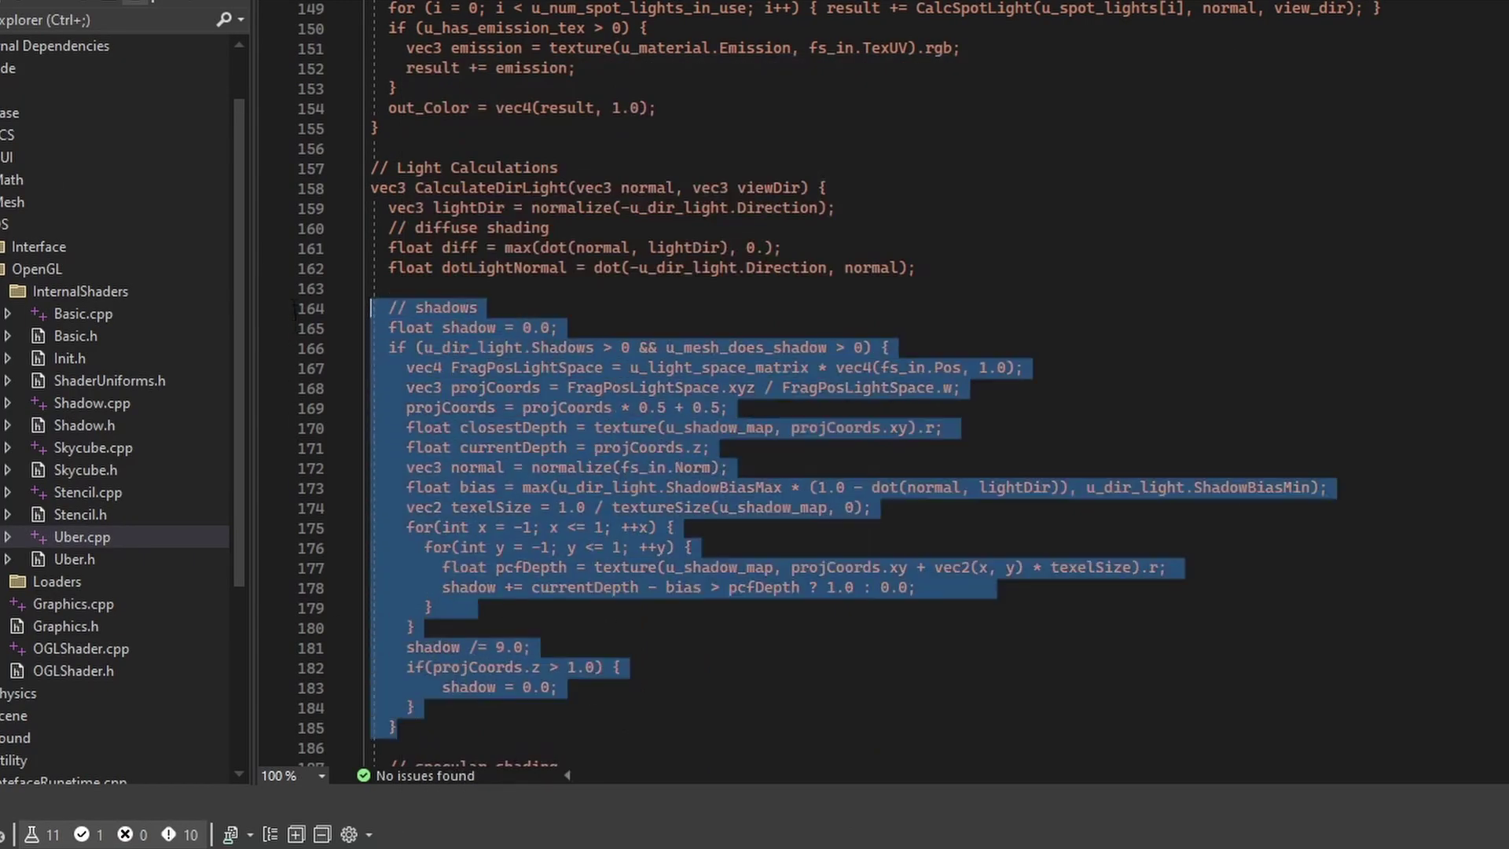
scroll(959, 640, down, 4)
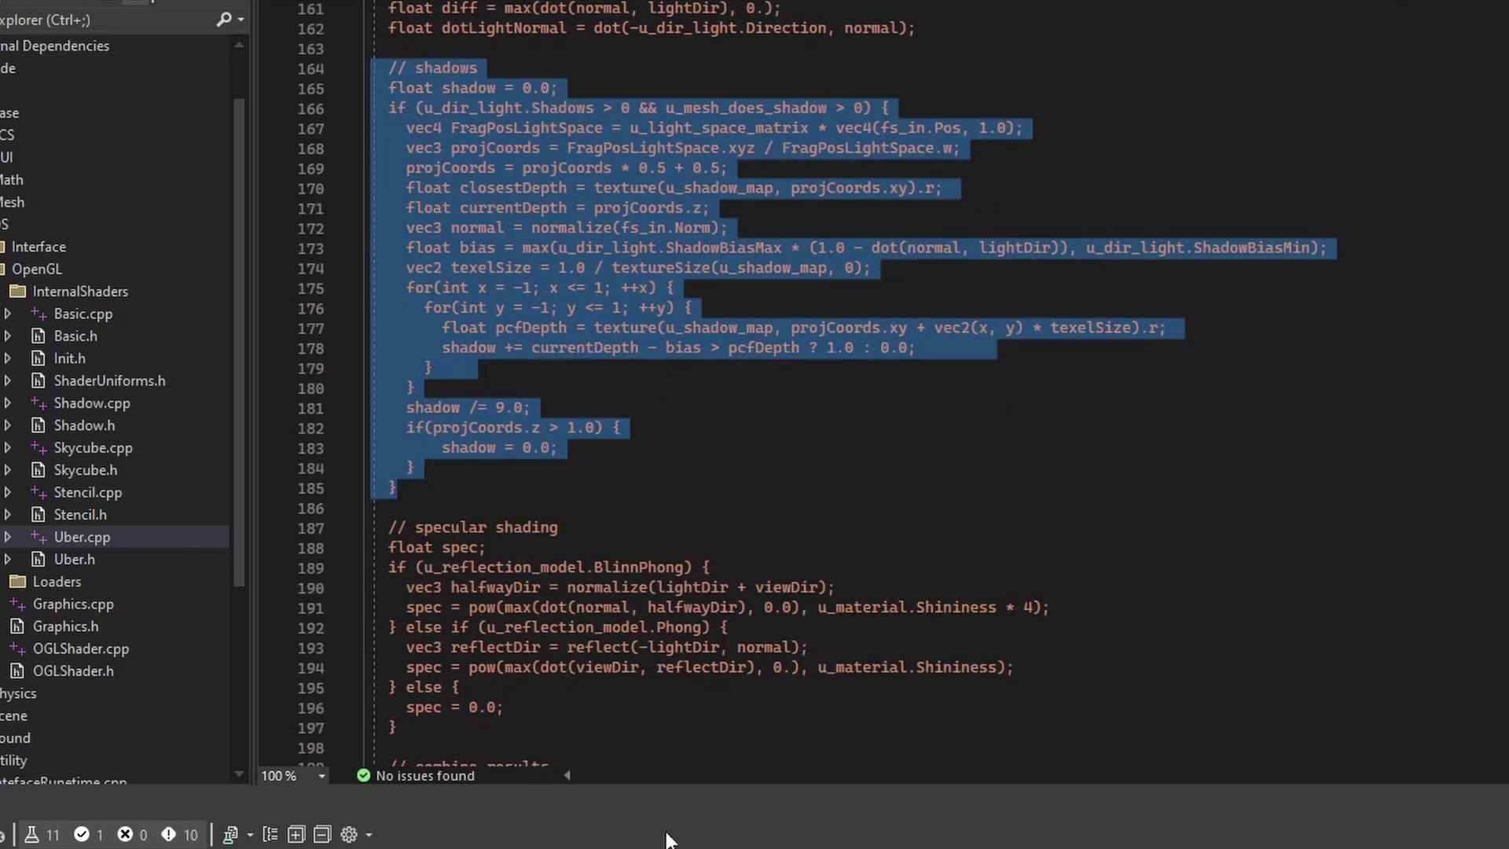
scroll(592, 637, up, 3)
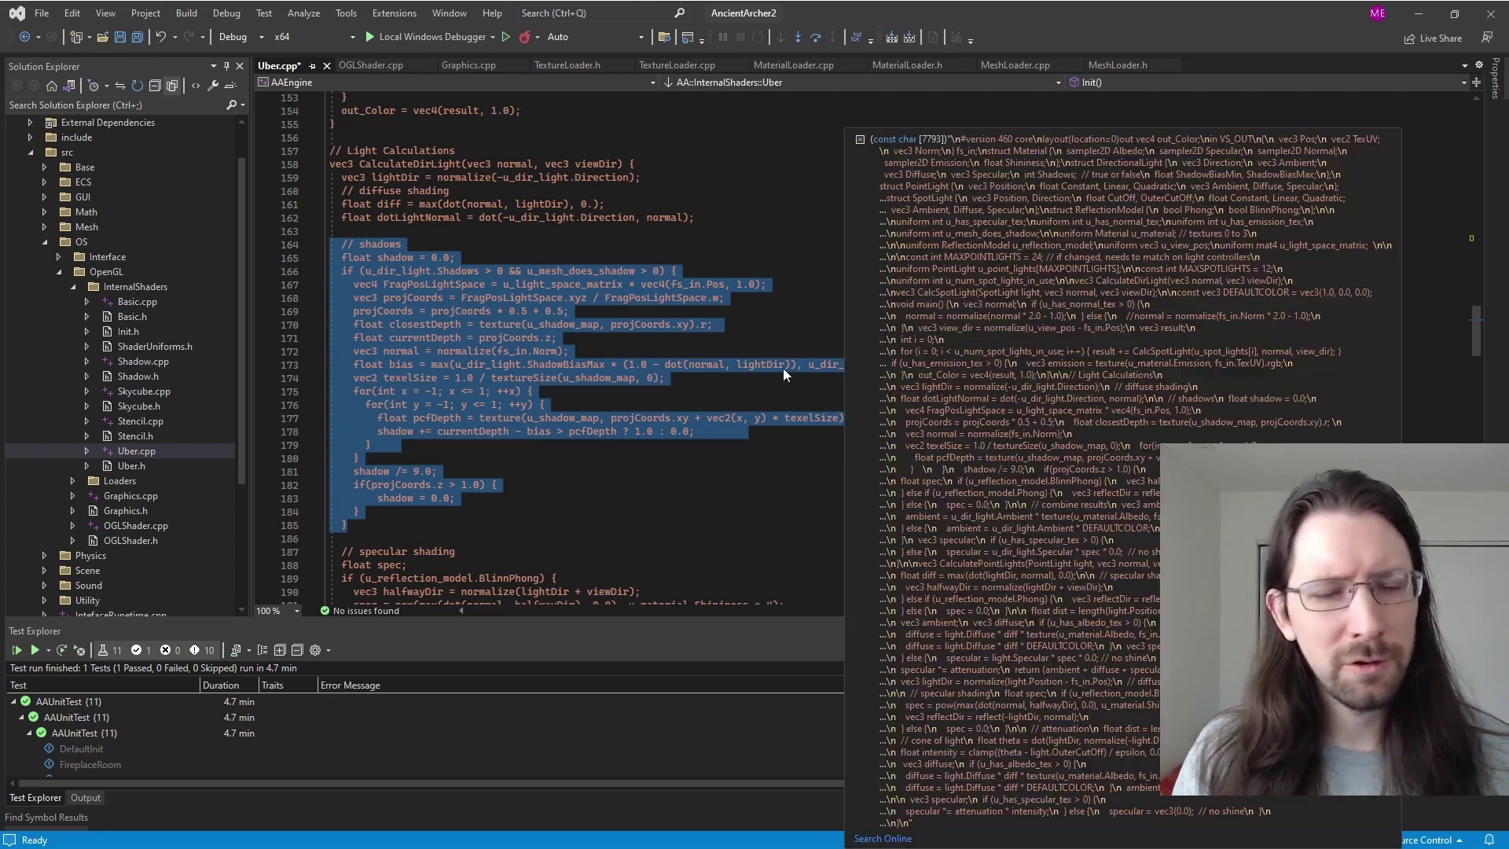
click(727, 498)
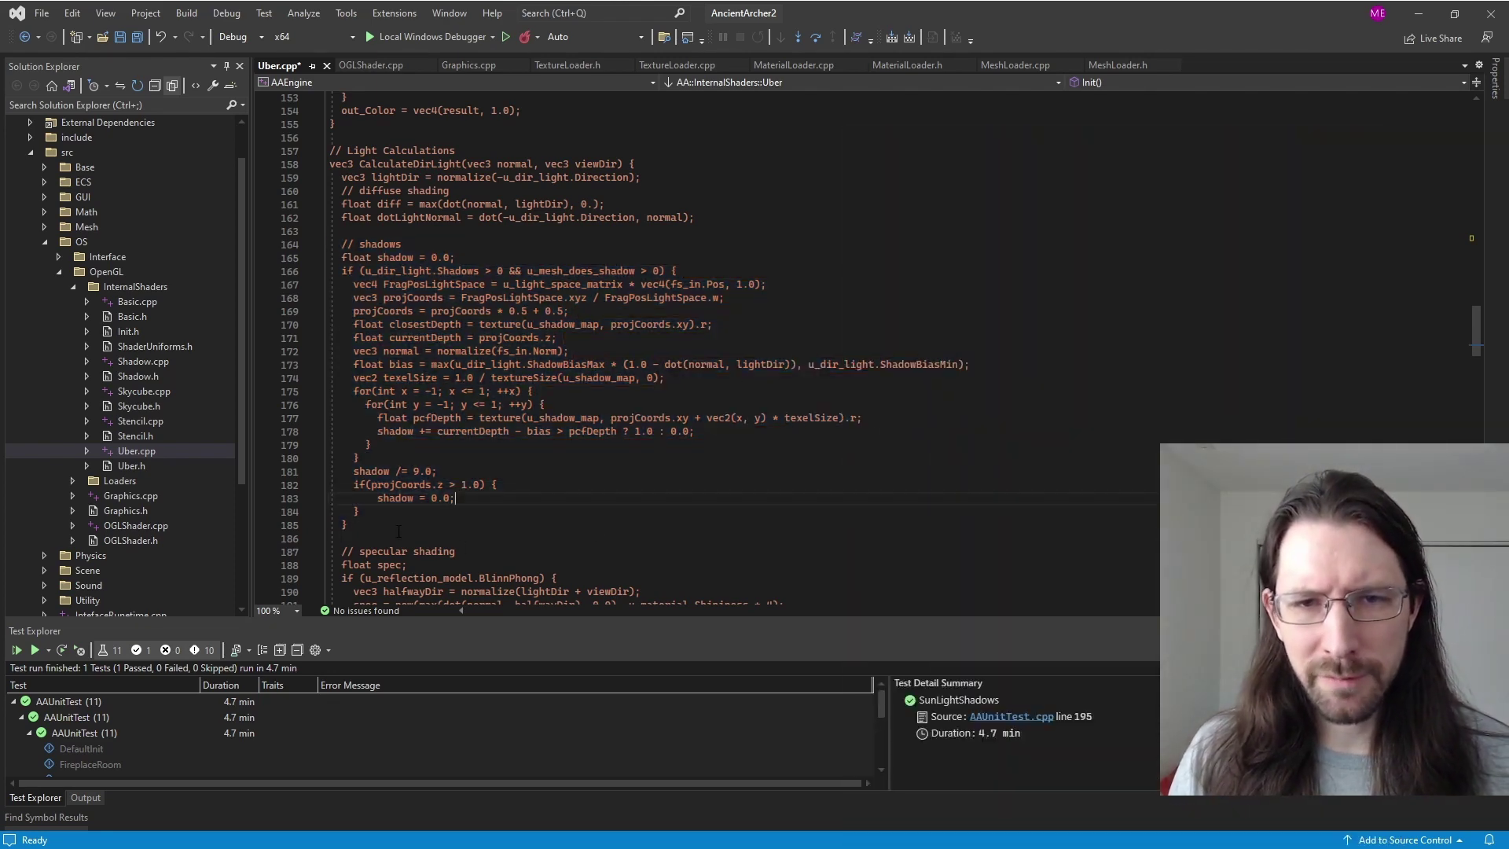
drag(399, 531, 297, 274)
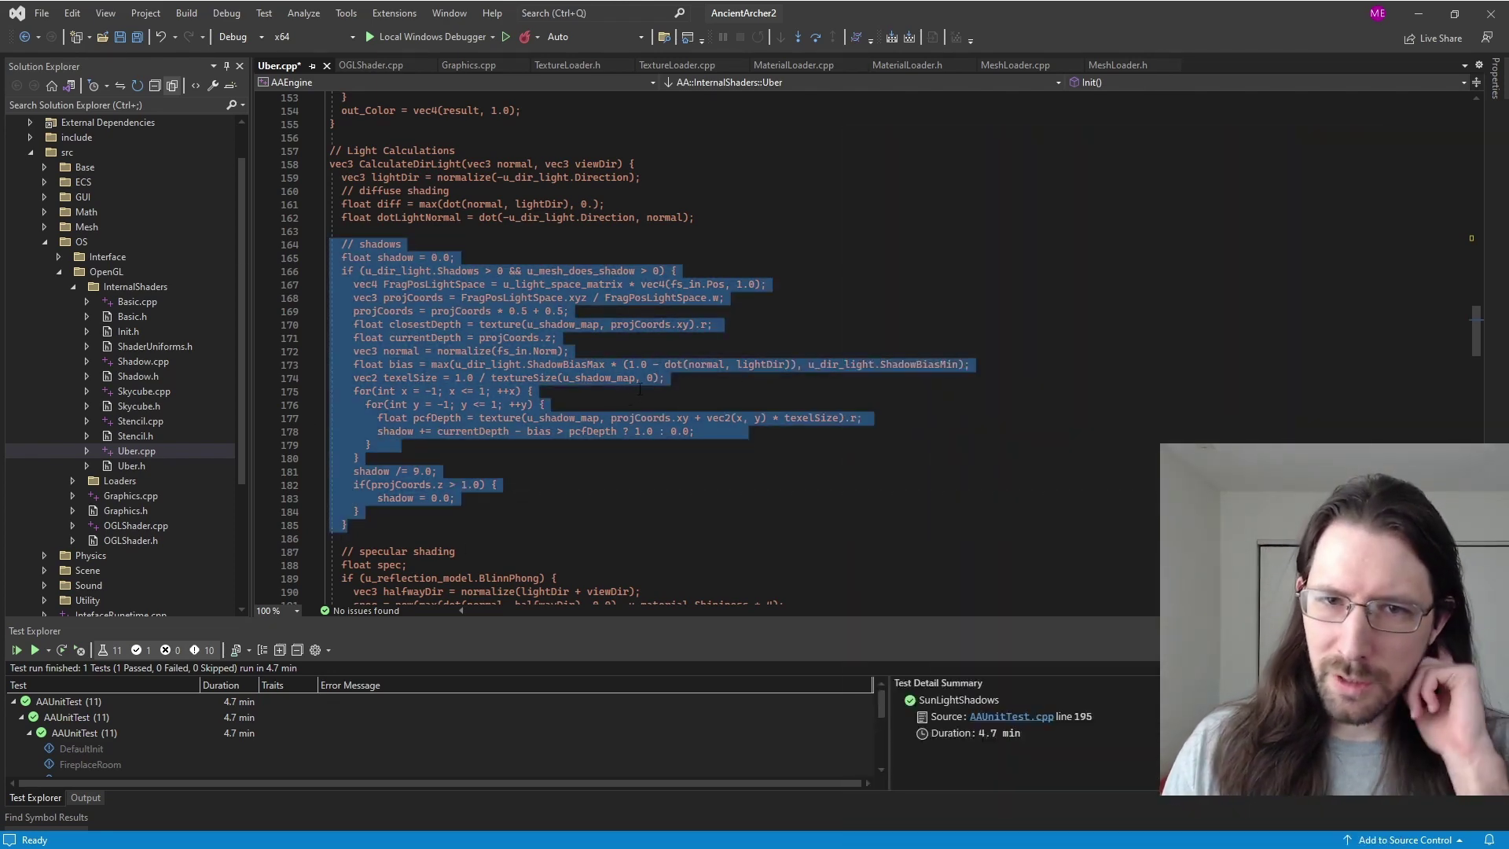
drag(783, 233, 348, 150)
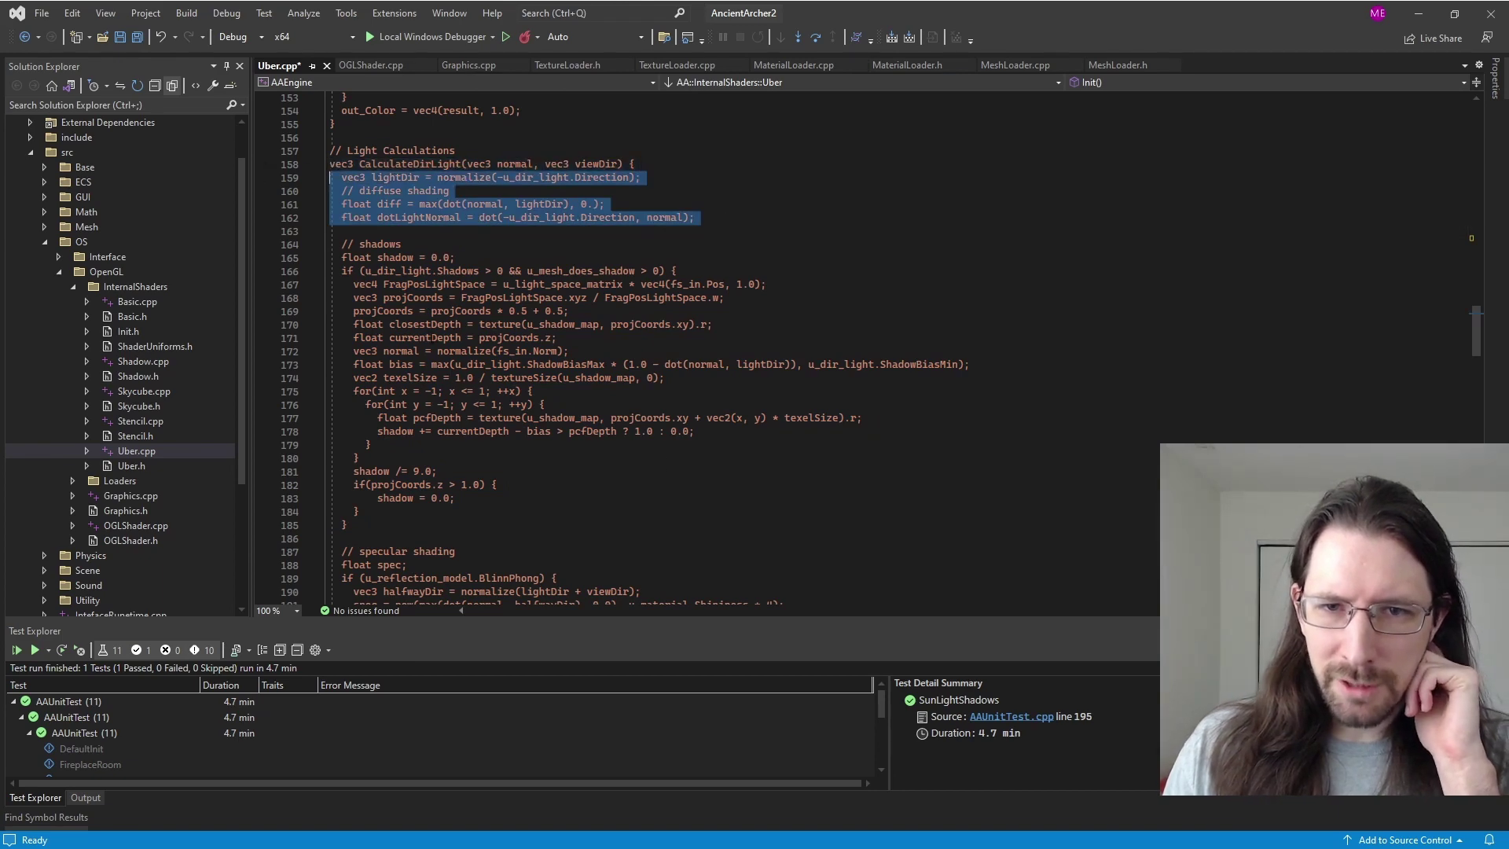
drag(440, 525, 330, 191)
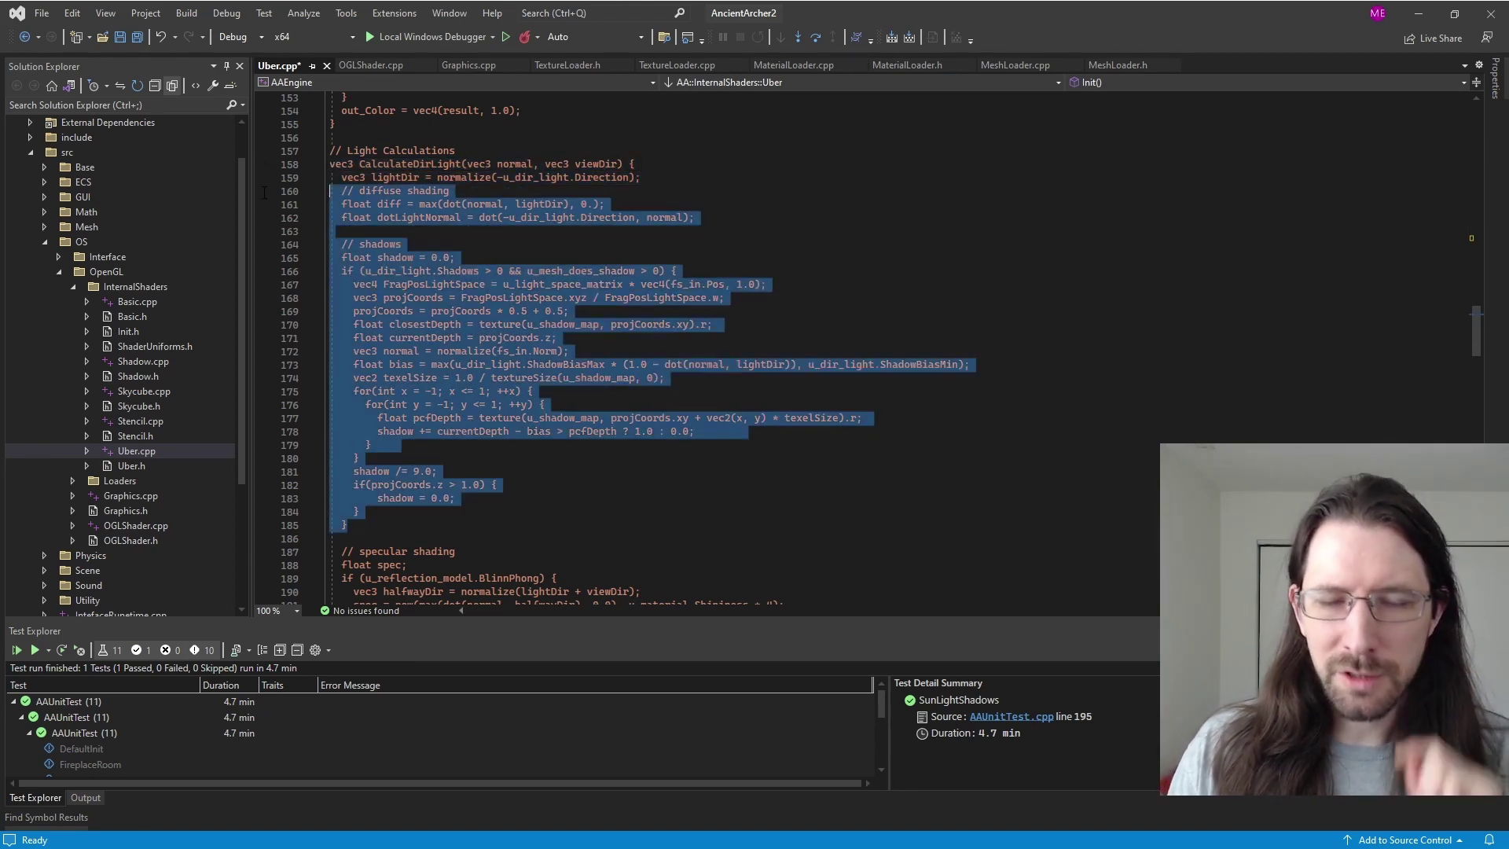
Step: Examine the specular shading and combined results in CalculateDirLight, and the start of CalculatePointLights
scroll(421, 314, down, 6)
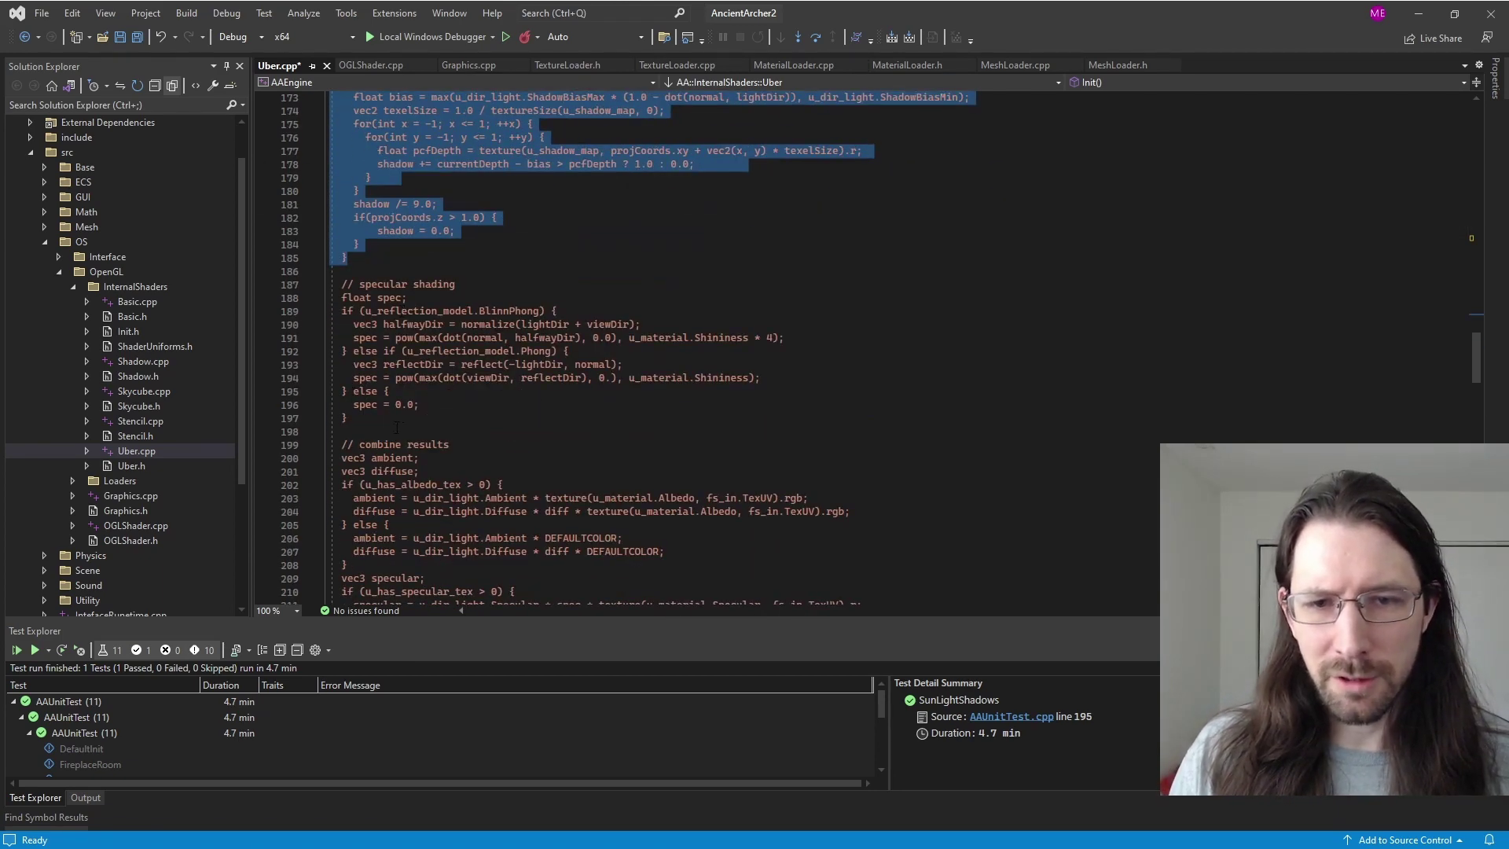
scroll(397, 427, down, 2)
drag(369, 311, 330, 177)
drag(684, 564, 461, 404)
drag(455, 230, 449, 230)
scroll(547, 468, up, 3)
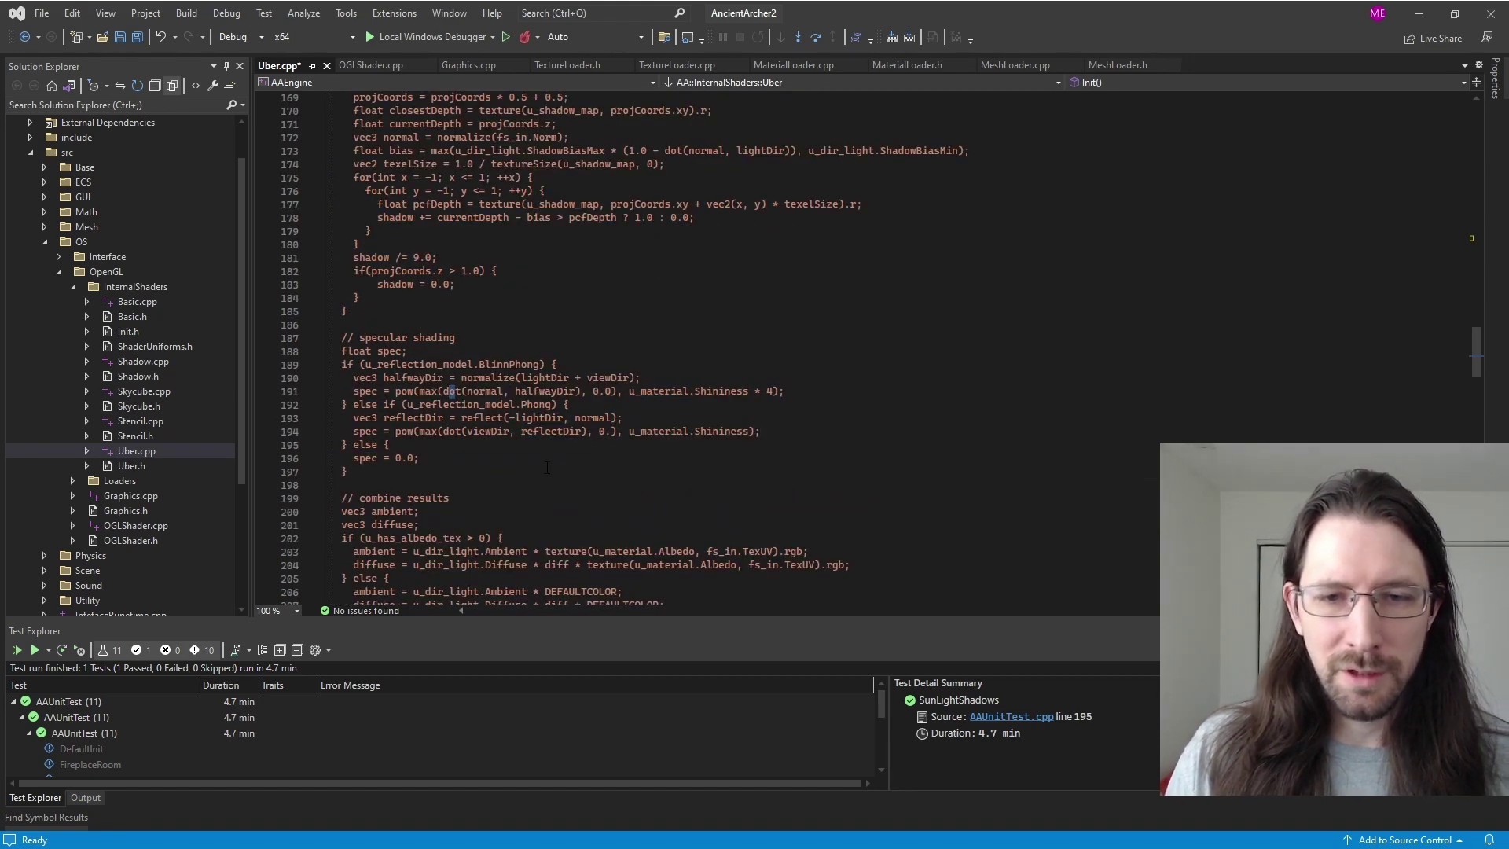
scroll(594, 456, down, 10)
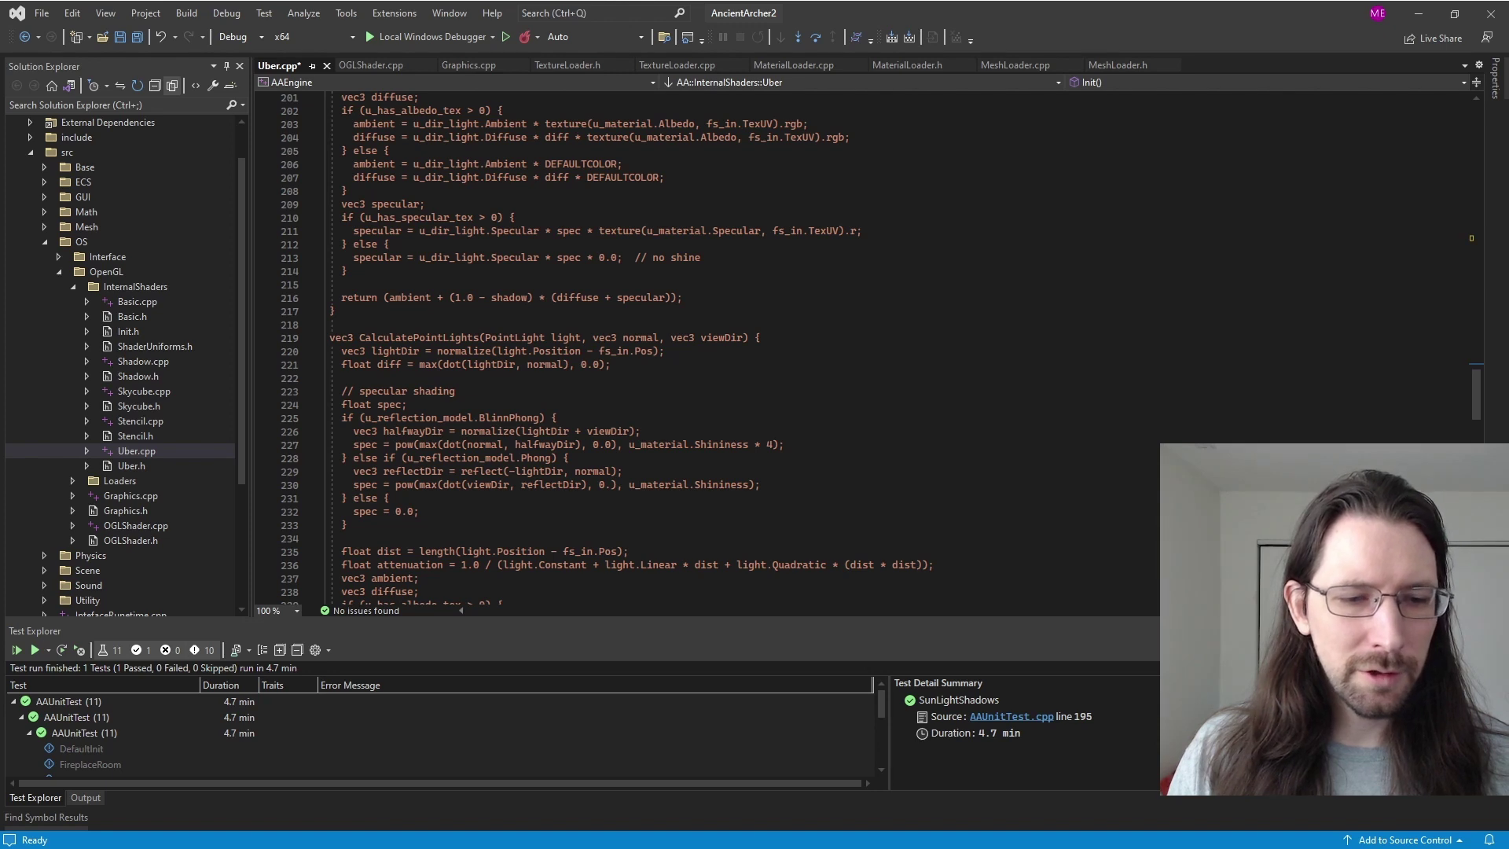
Step: Run the LightingTests unit test and move its settings panel clear of the rendered characters
scroll(107, 735, up, 3)
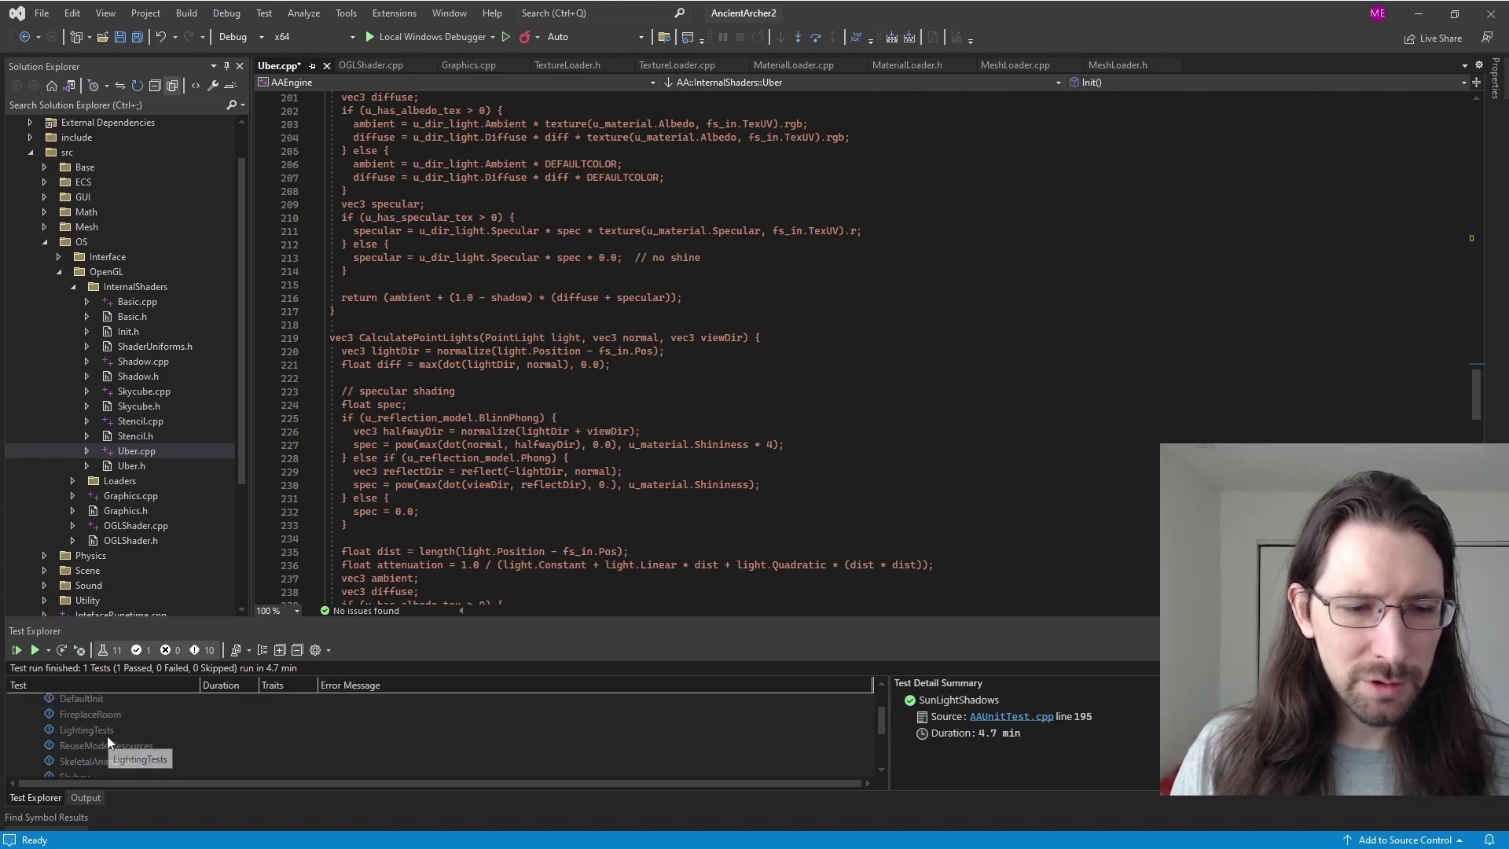
scroll(105, 736, down, 2)
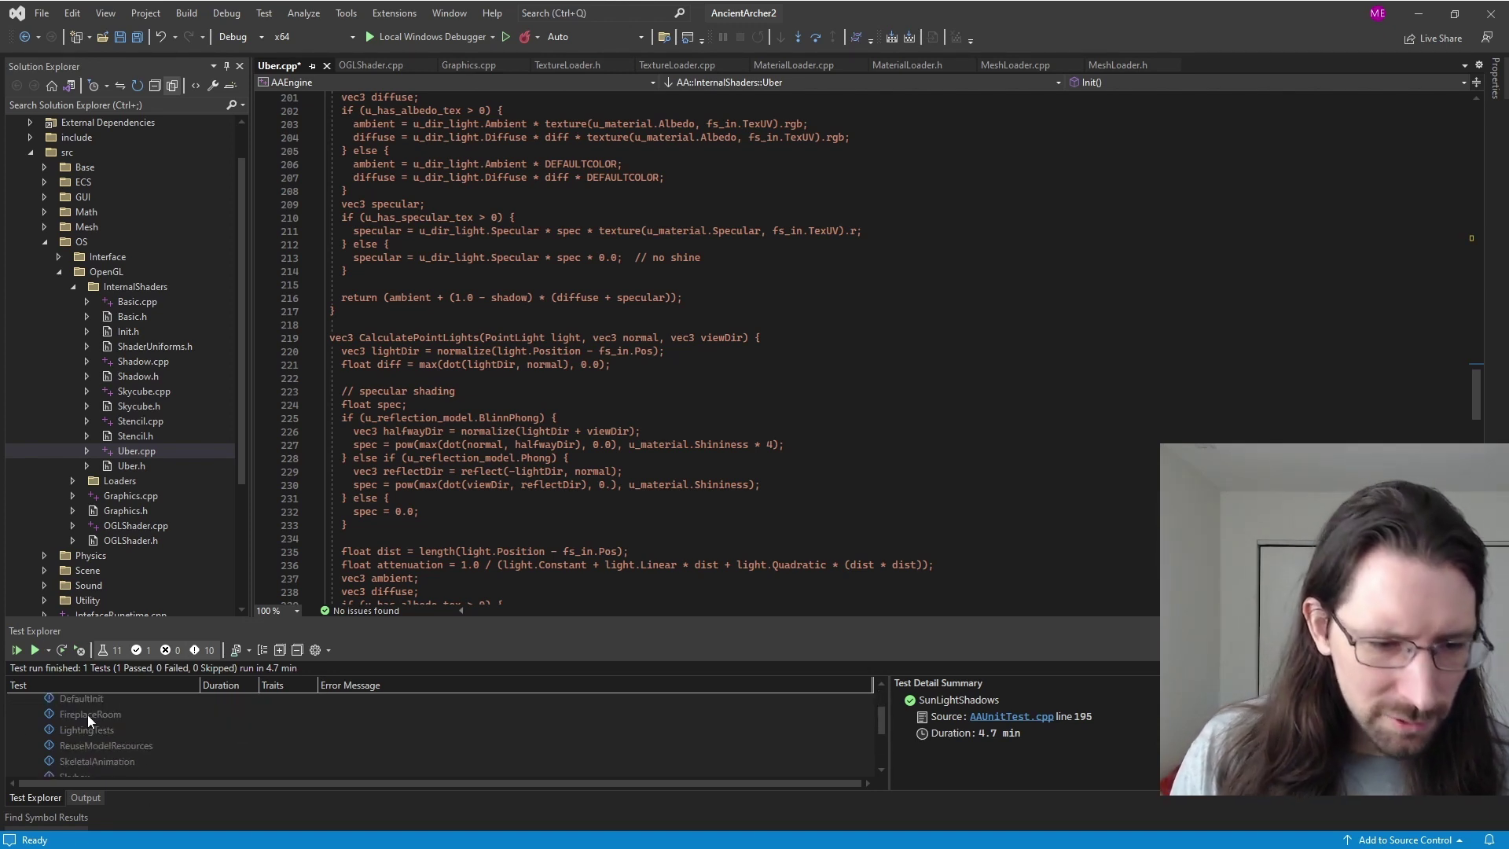
click(93, 729)
click(34, 650)
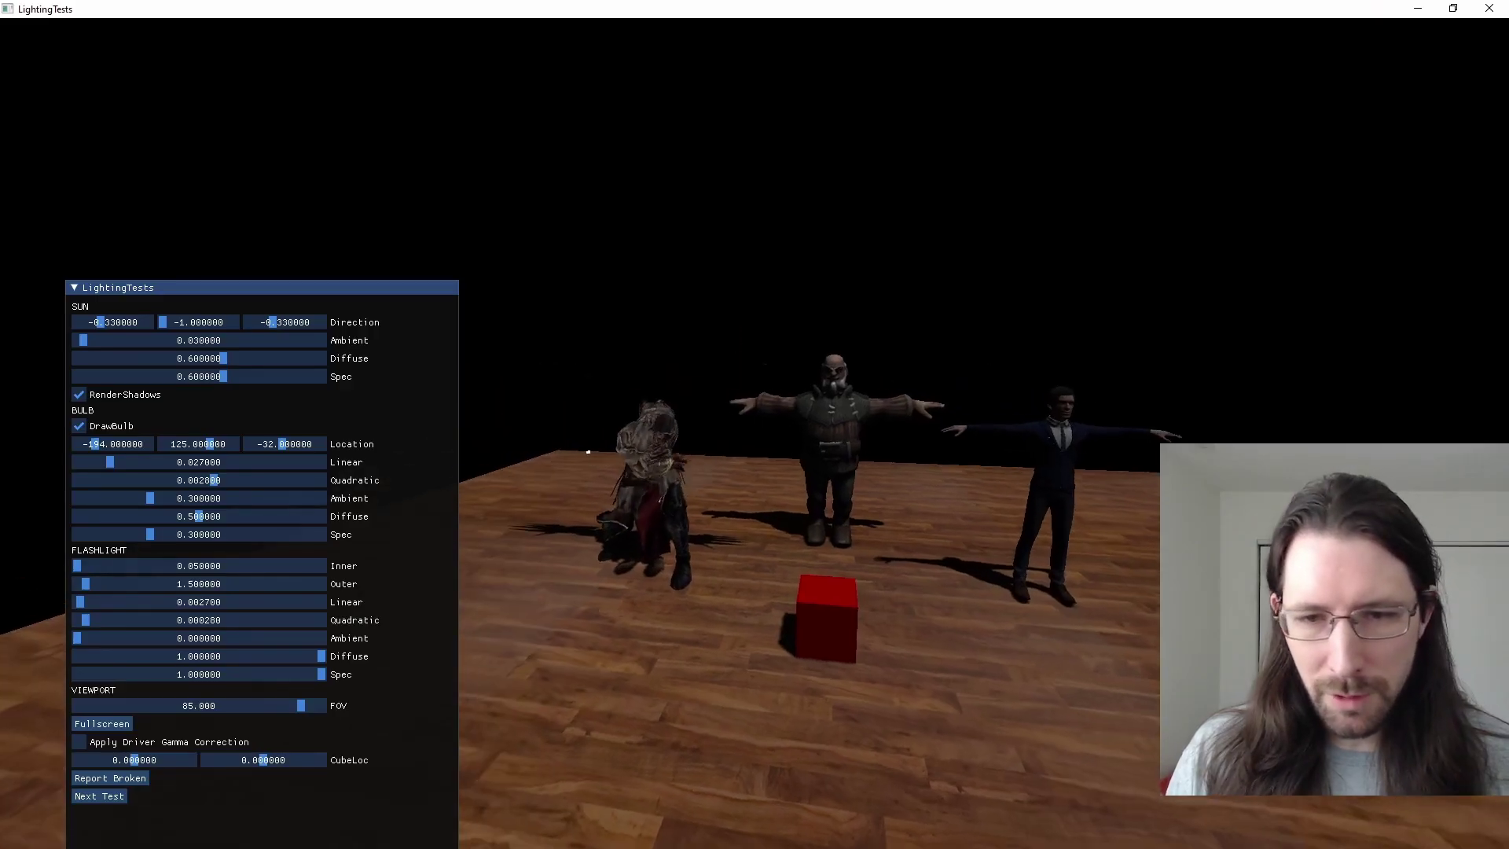
drag(324, 307, 270, 152)
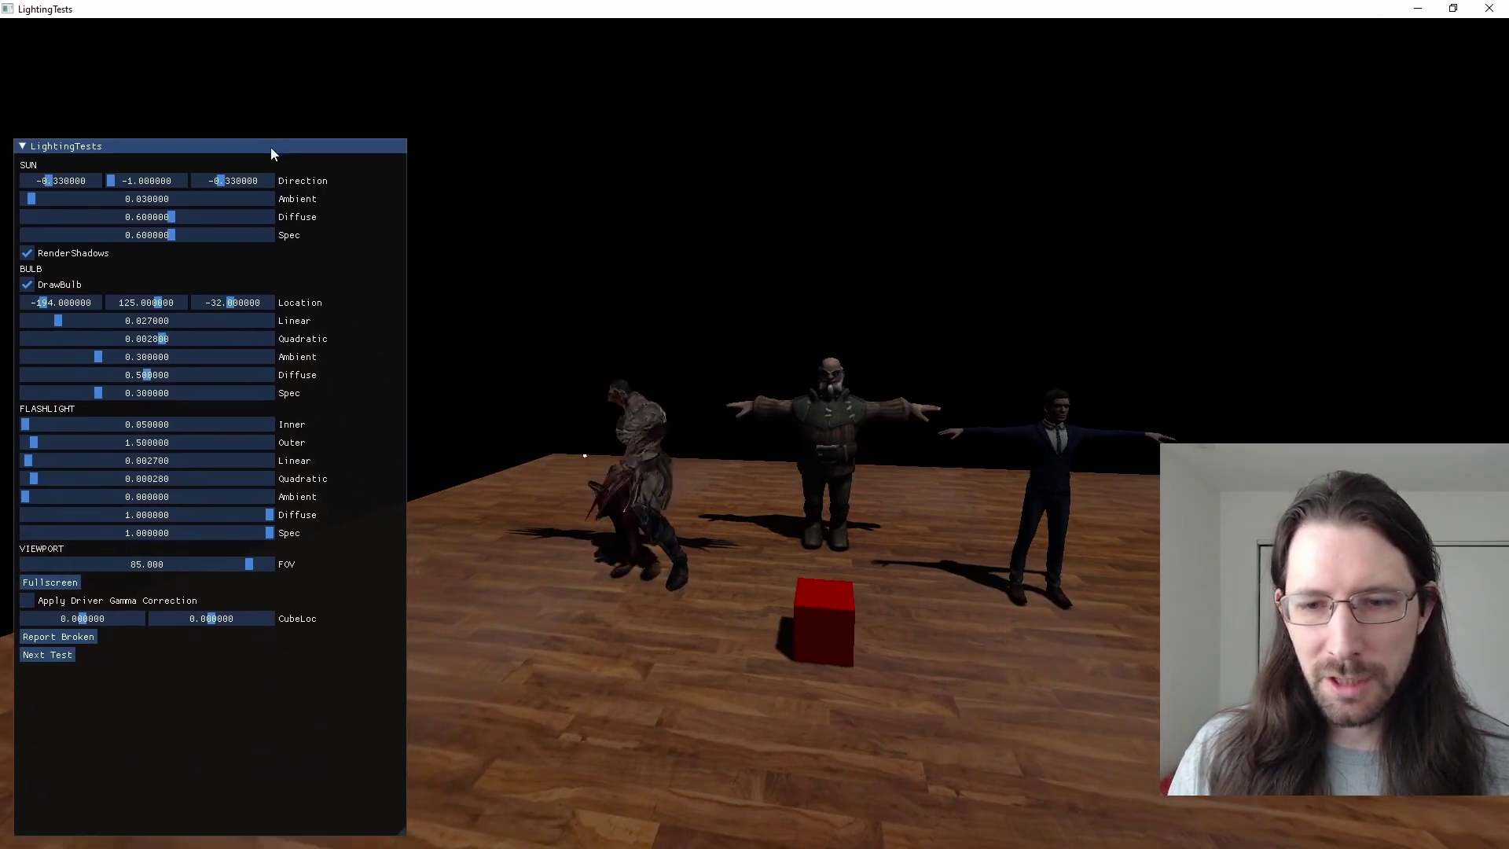
Step: Fly the camera around the characters in the test scene to inspect their lighting and floor shadows
key(a)
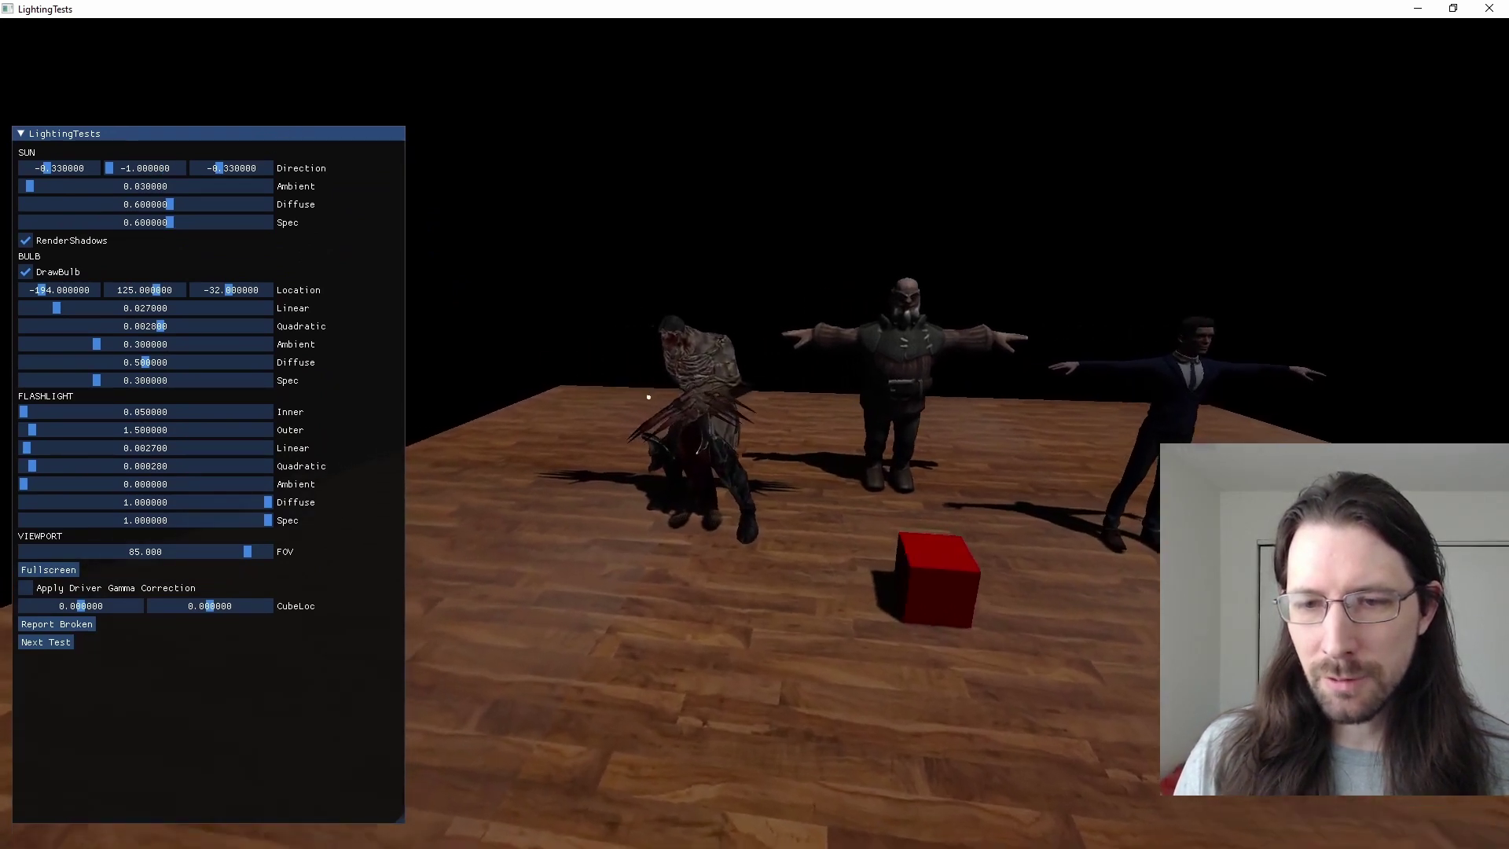
key(w)
key(s)
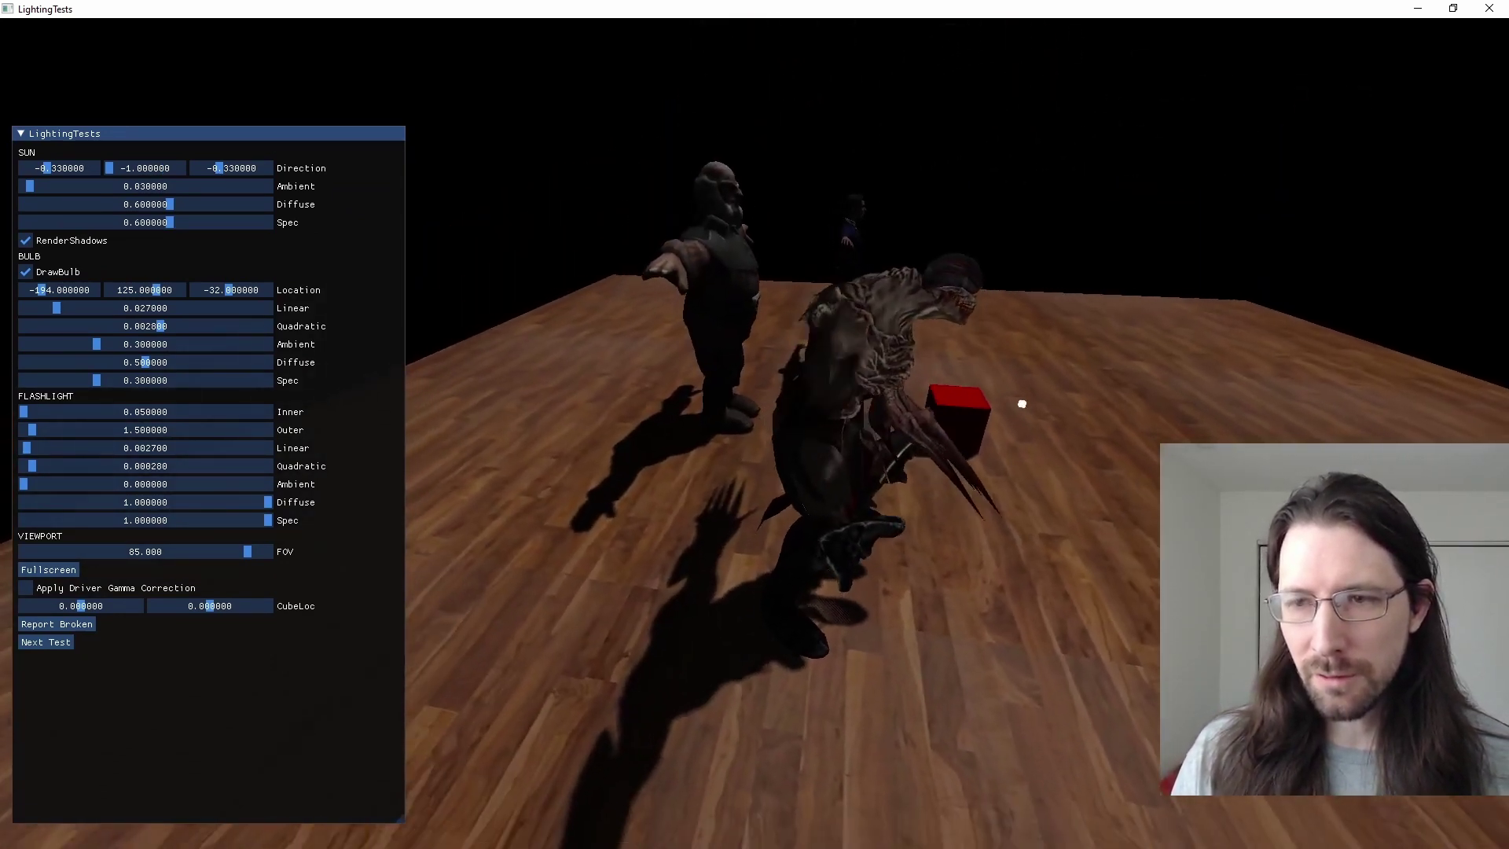
key(w)
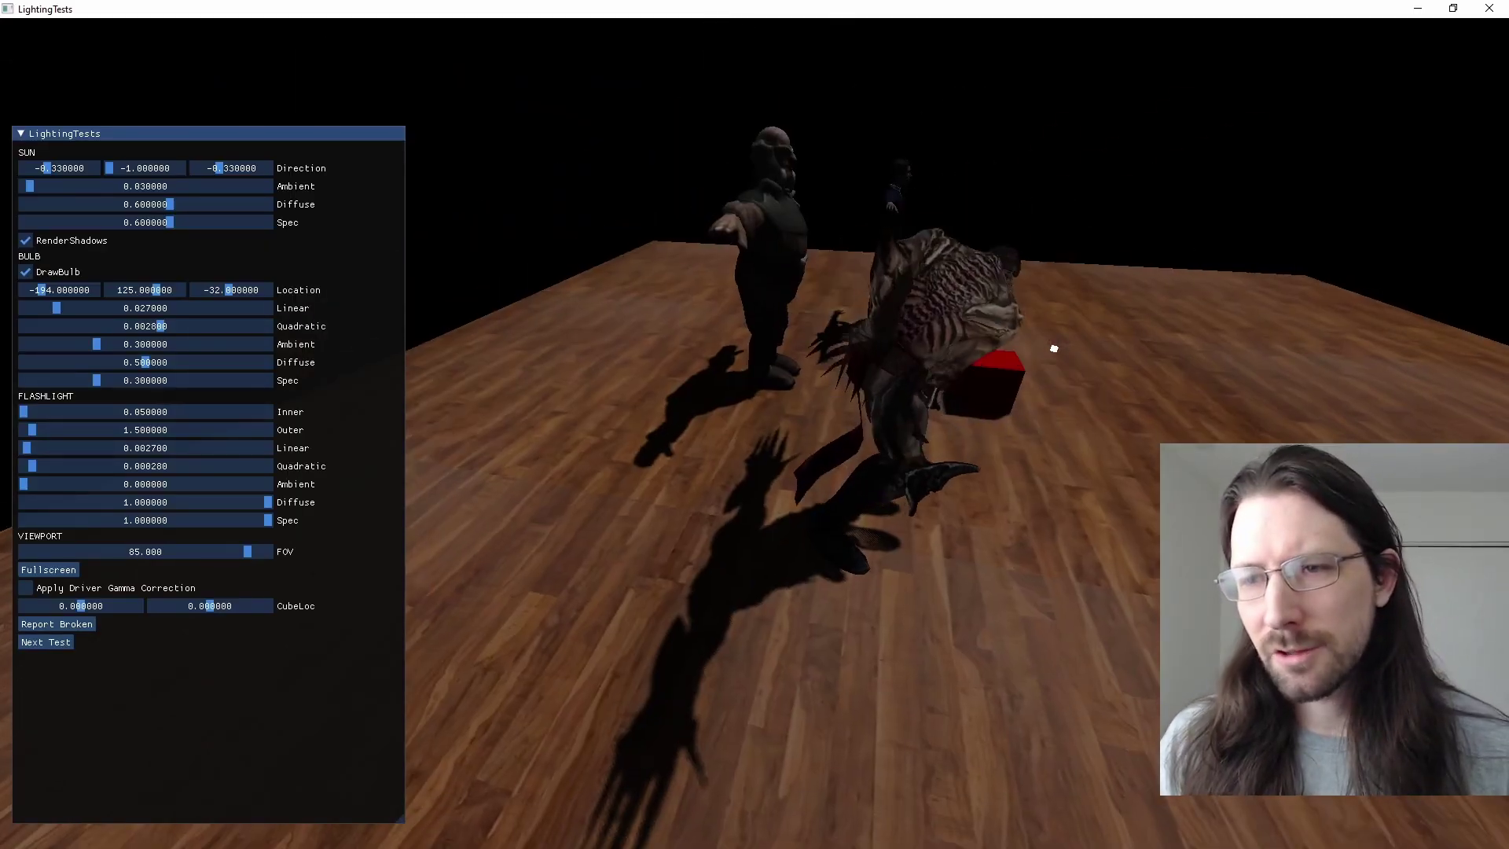
drag(1054, 349, 1023, 358)
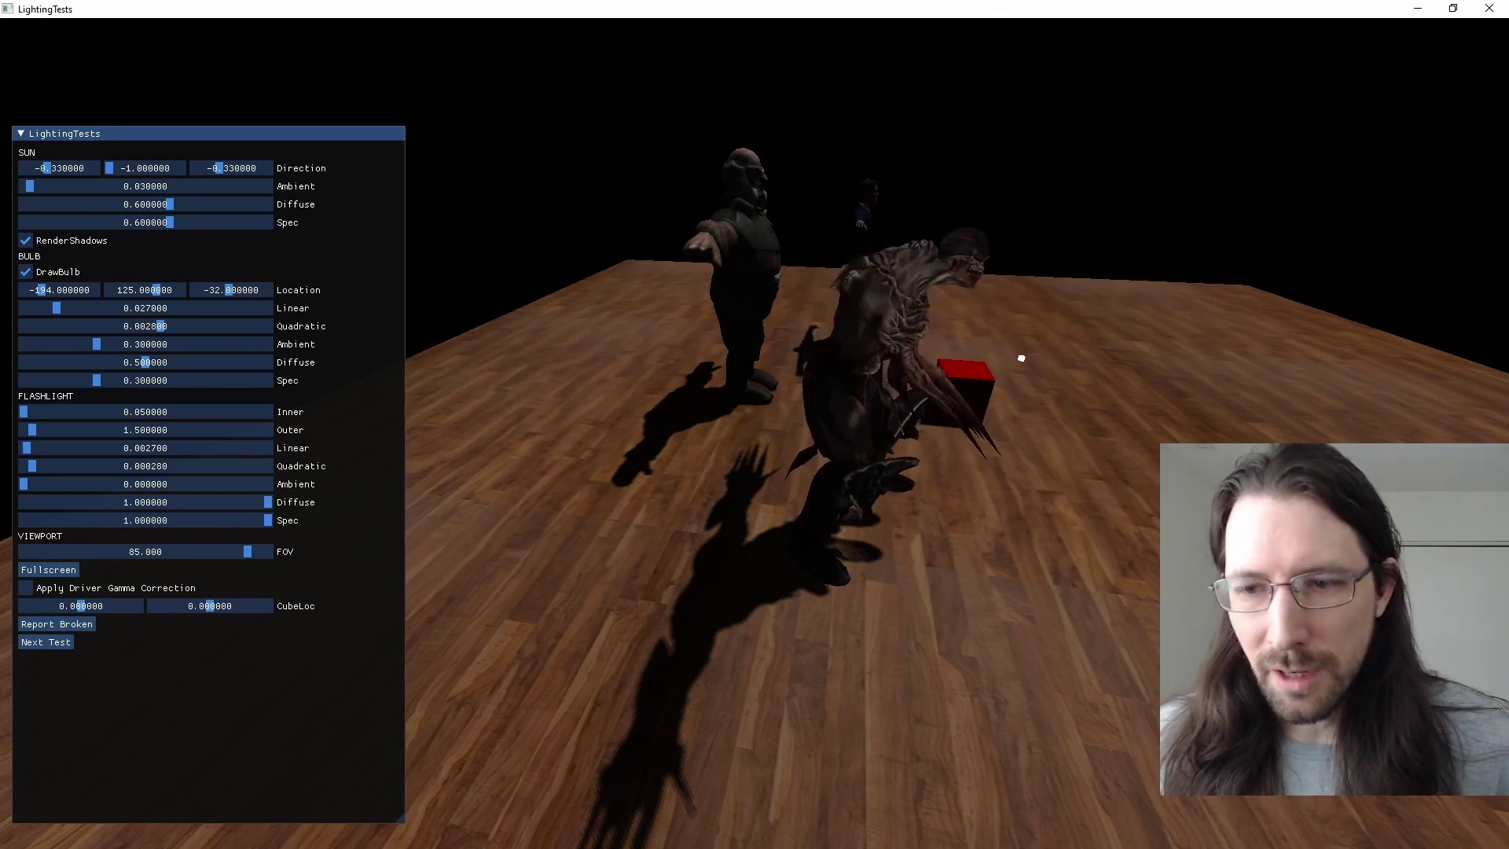
key(w)
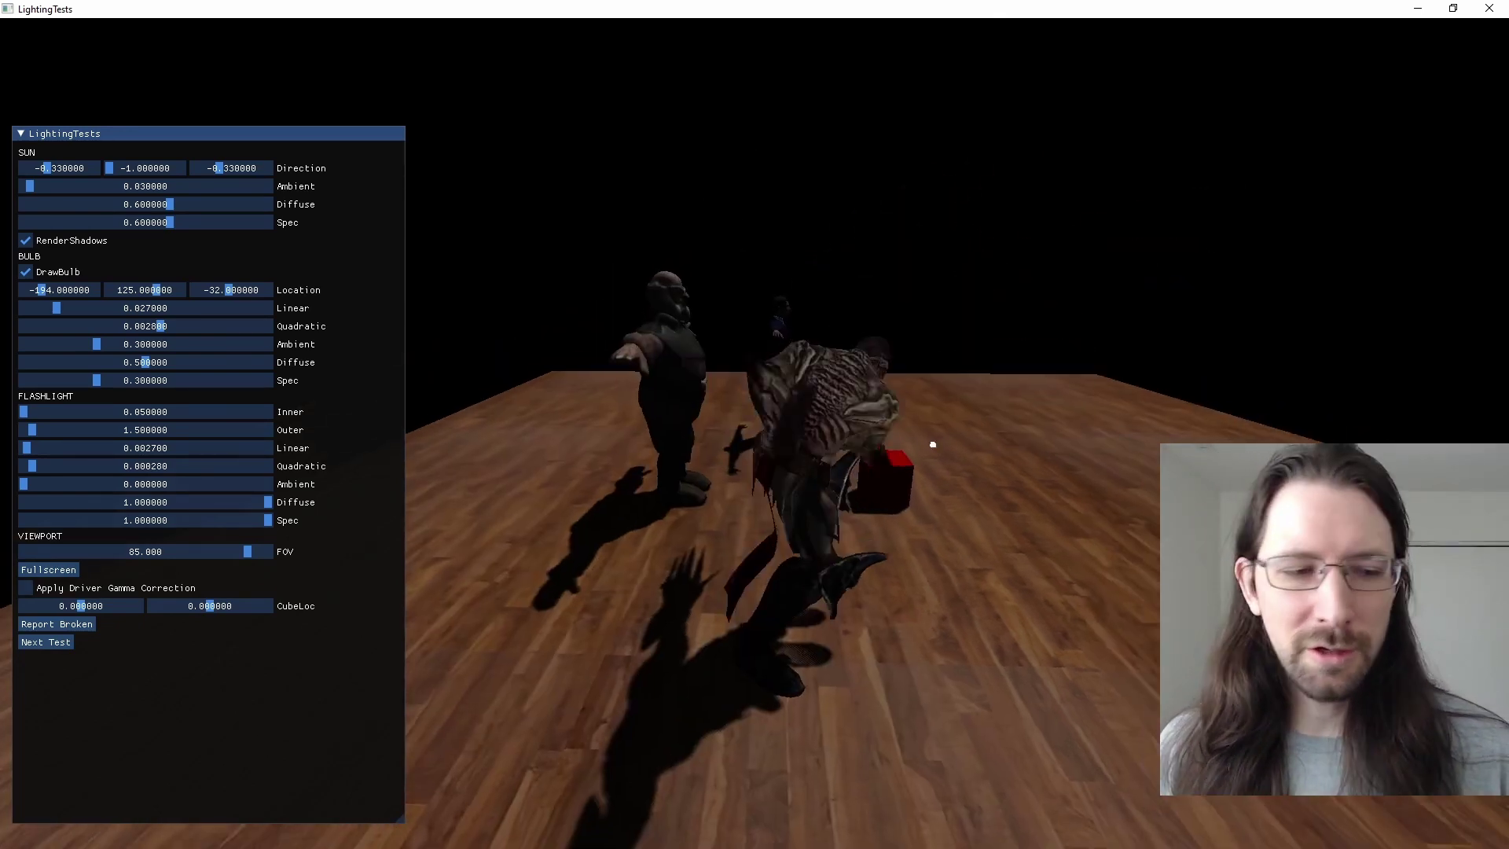
key(a)
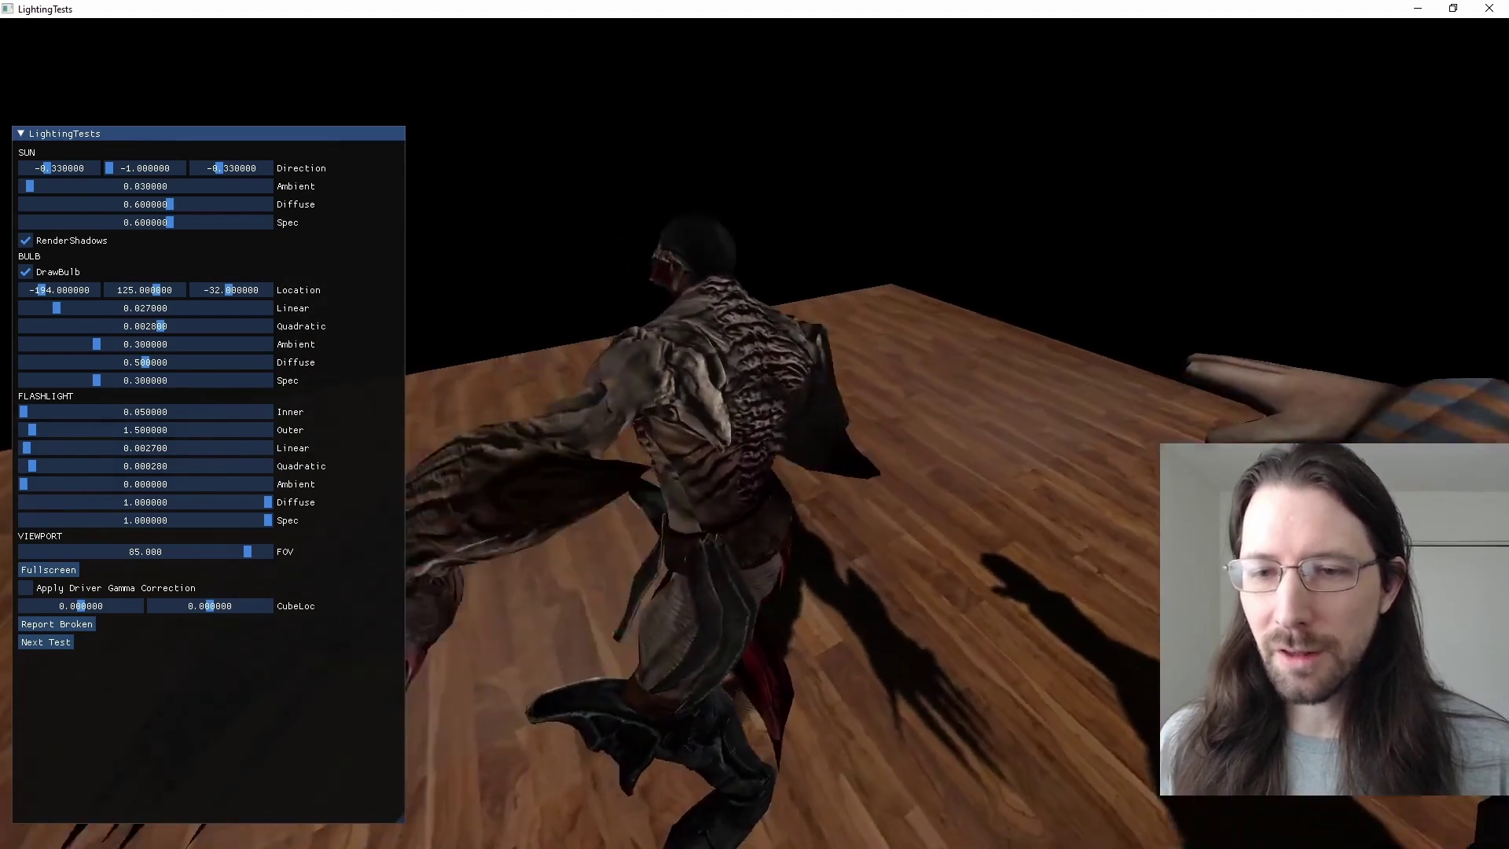
key(s)
key(w)
key(a)
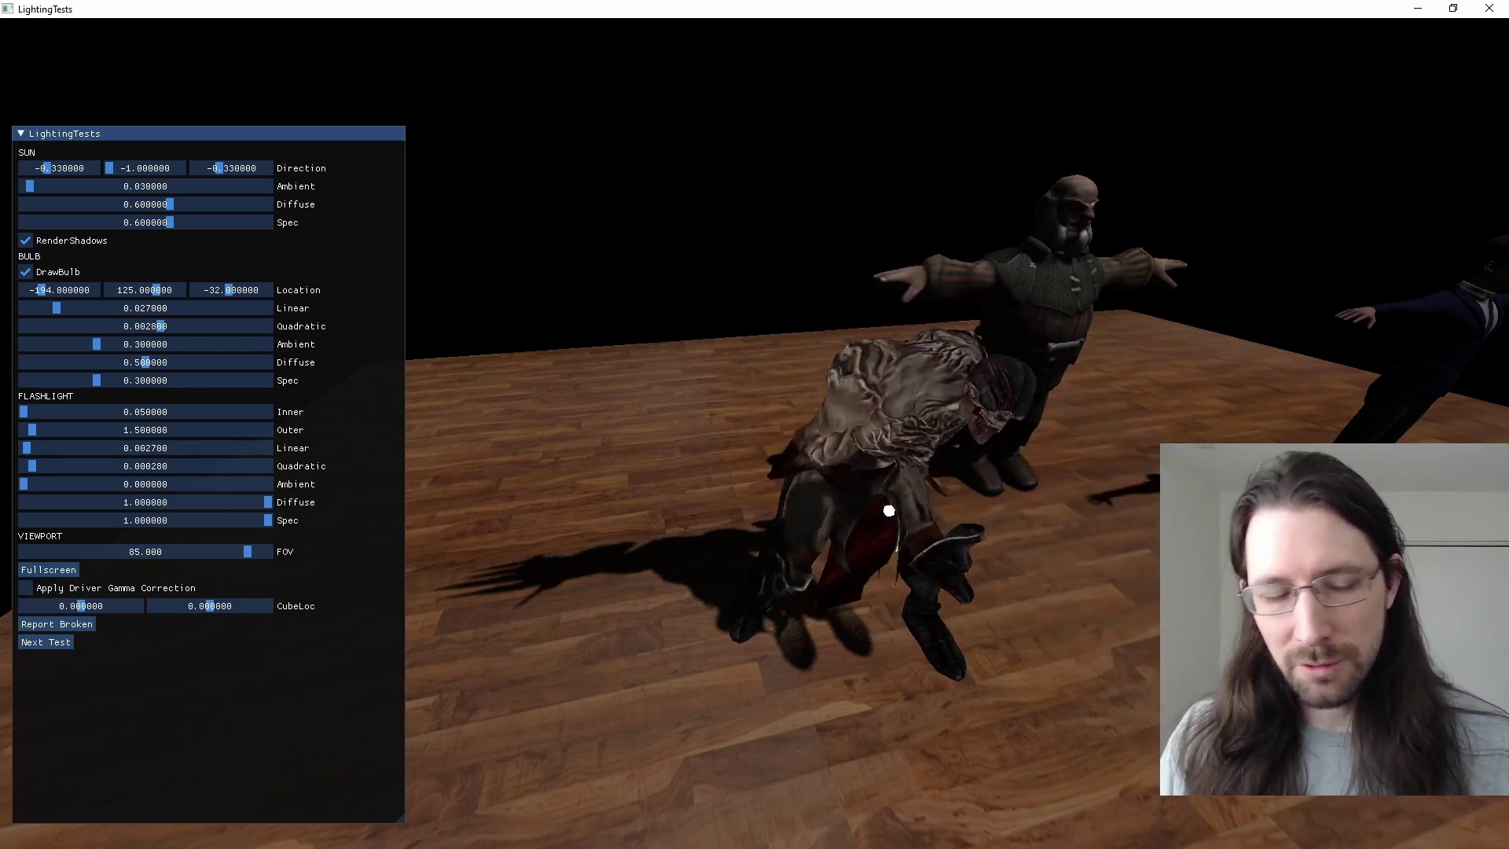
Step: Circle the zombie, the bearded figure and the suited man to compare how light and shadows fall on each
drag(913, 525, 651, 483)
key(a)
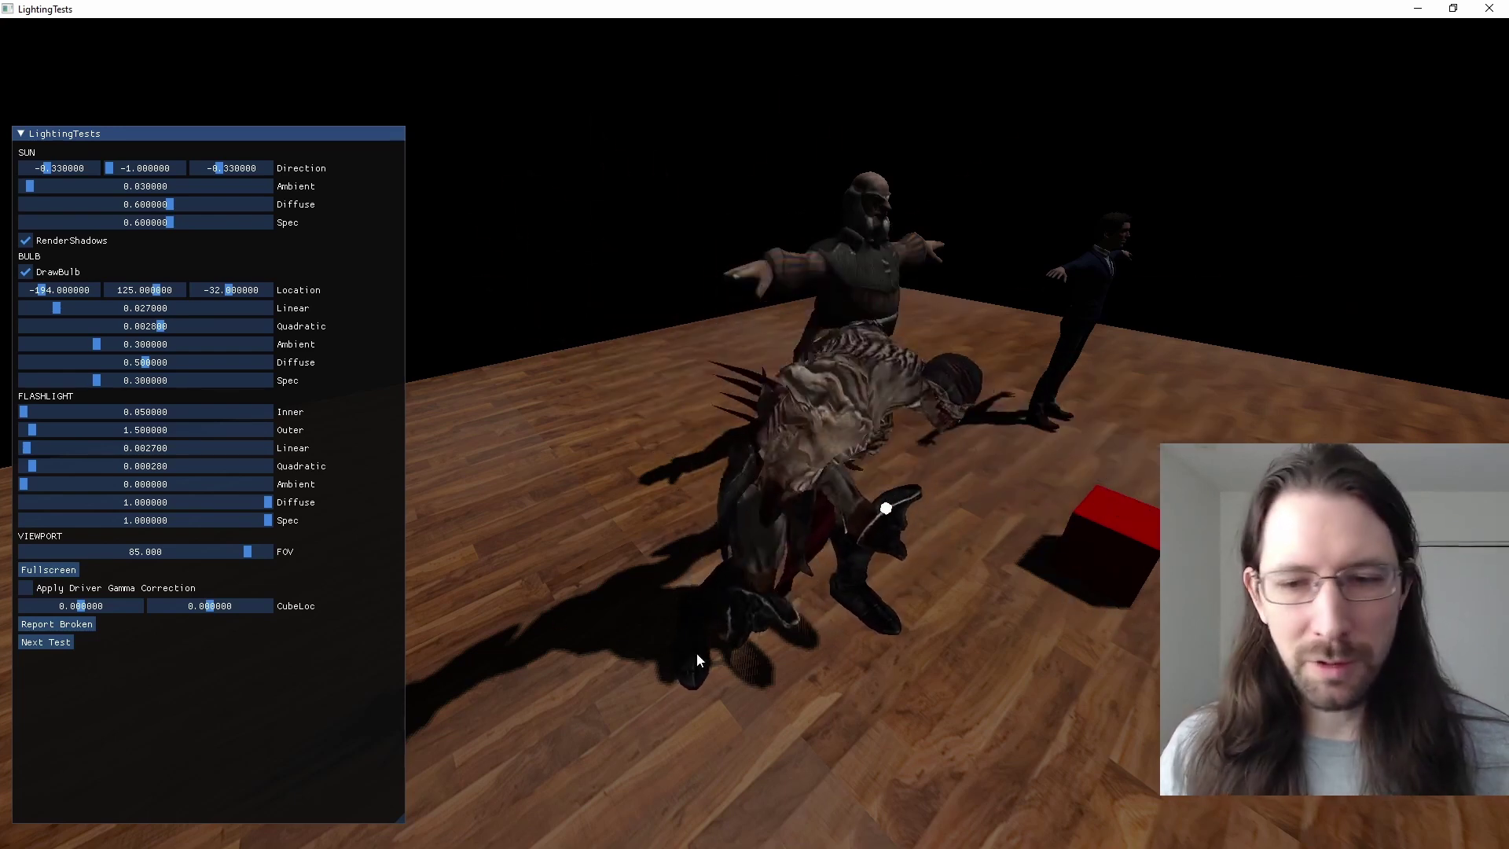
right_drag(786, 644, 1013, 560)
key(s)
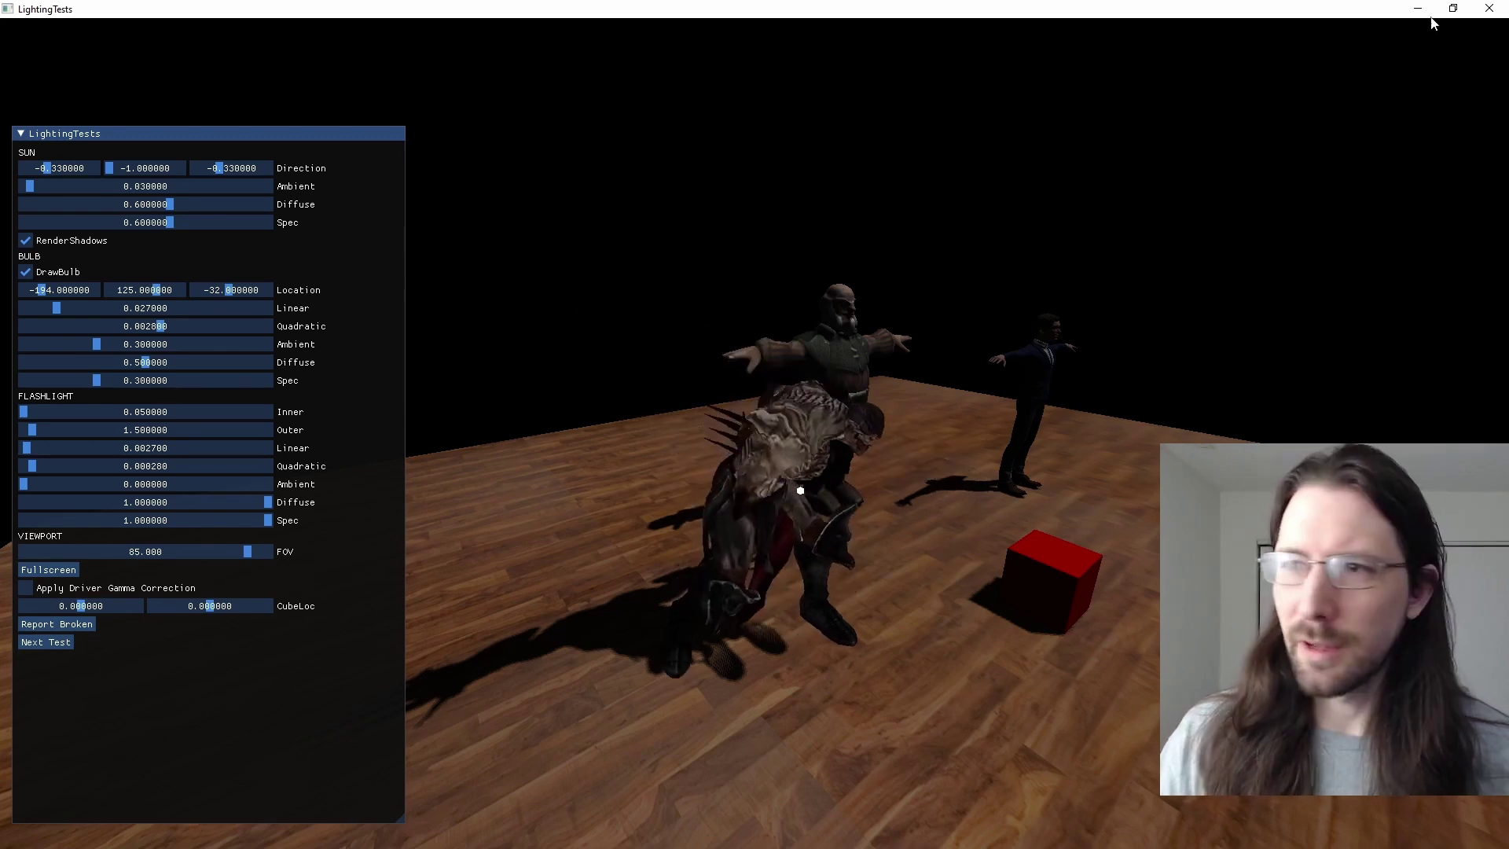
key(w)
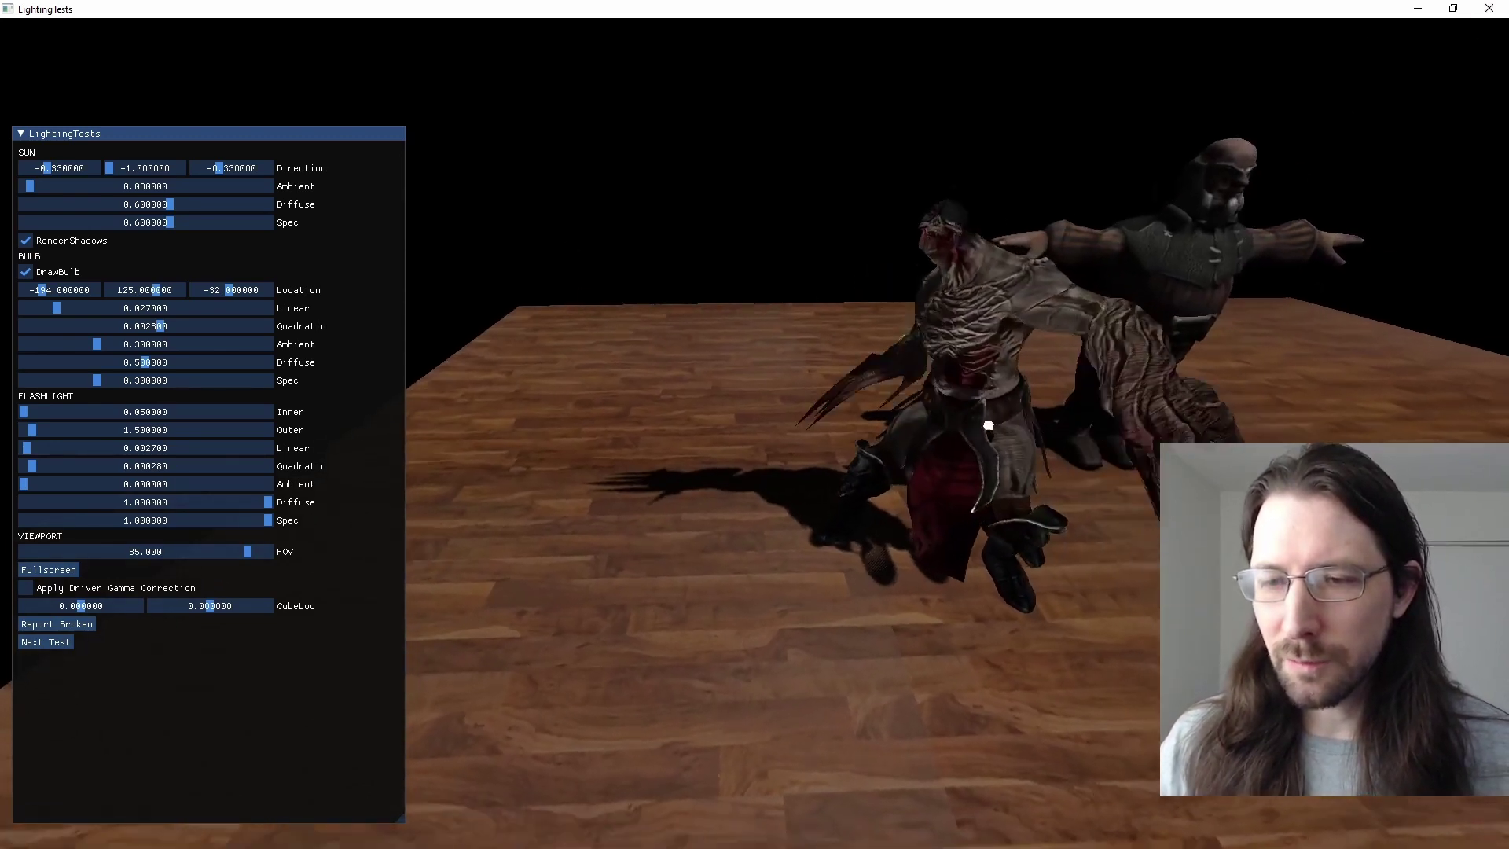
key(d)
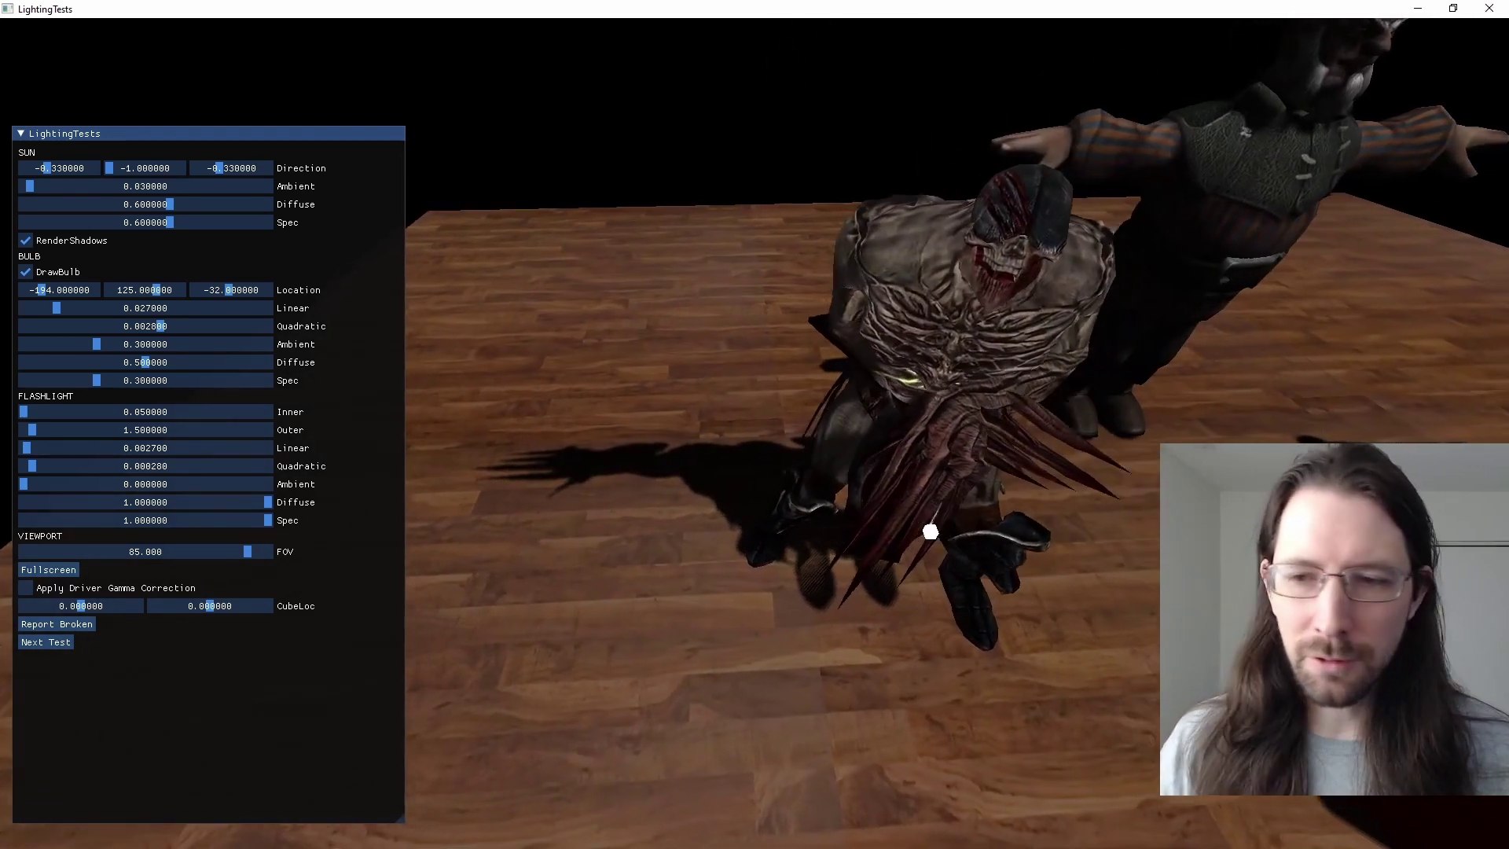
key(d)
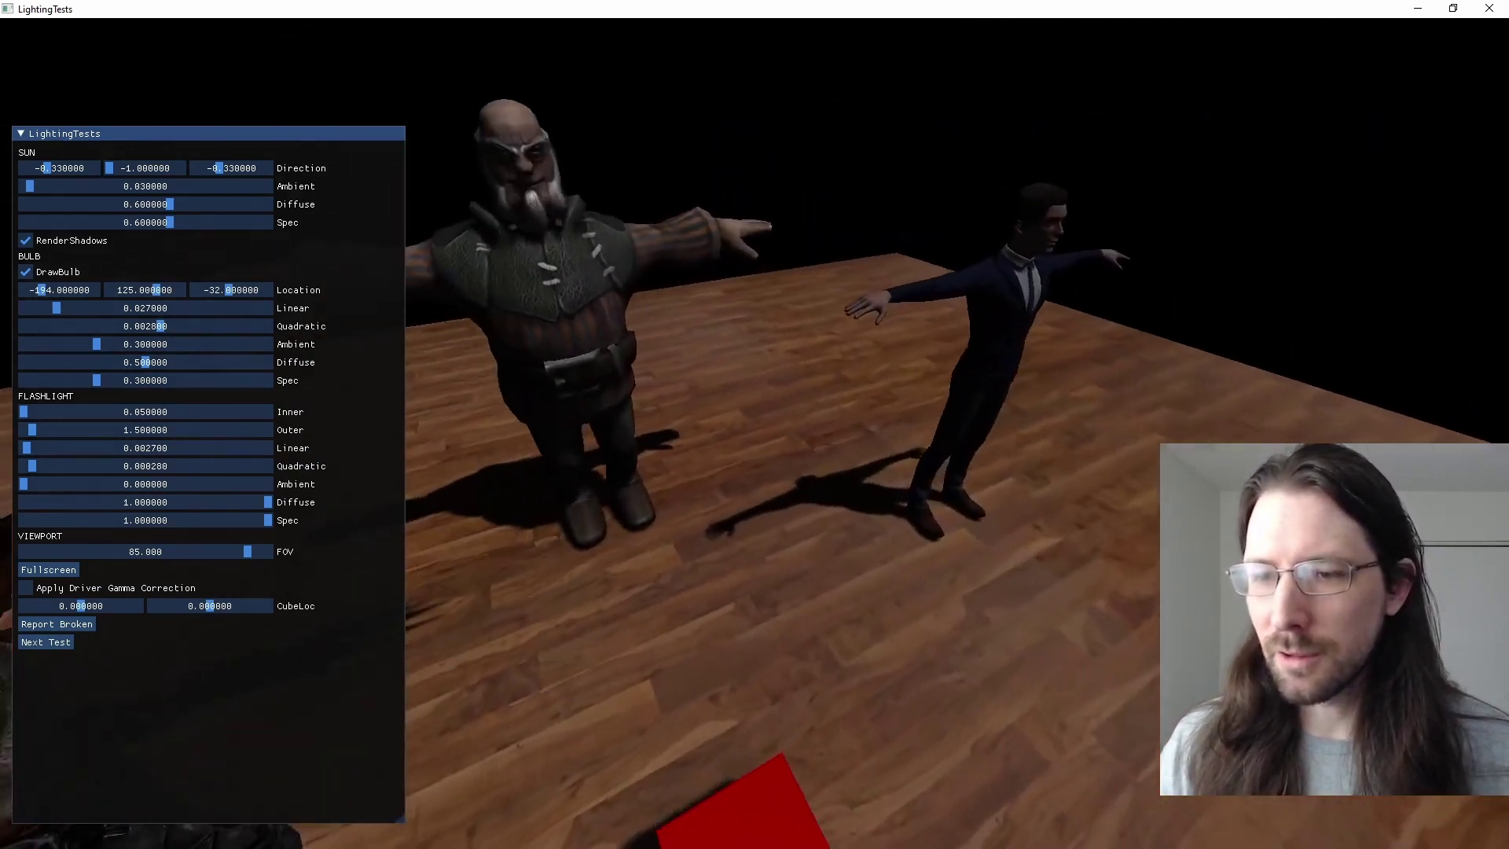
key(s)
key(d)
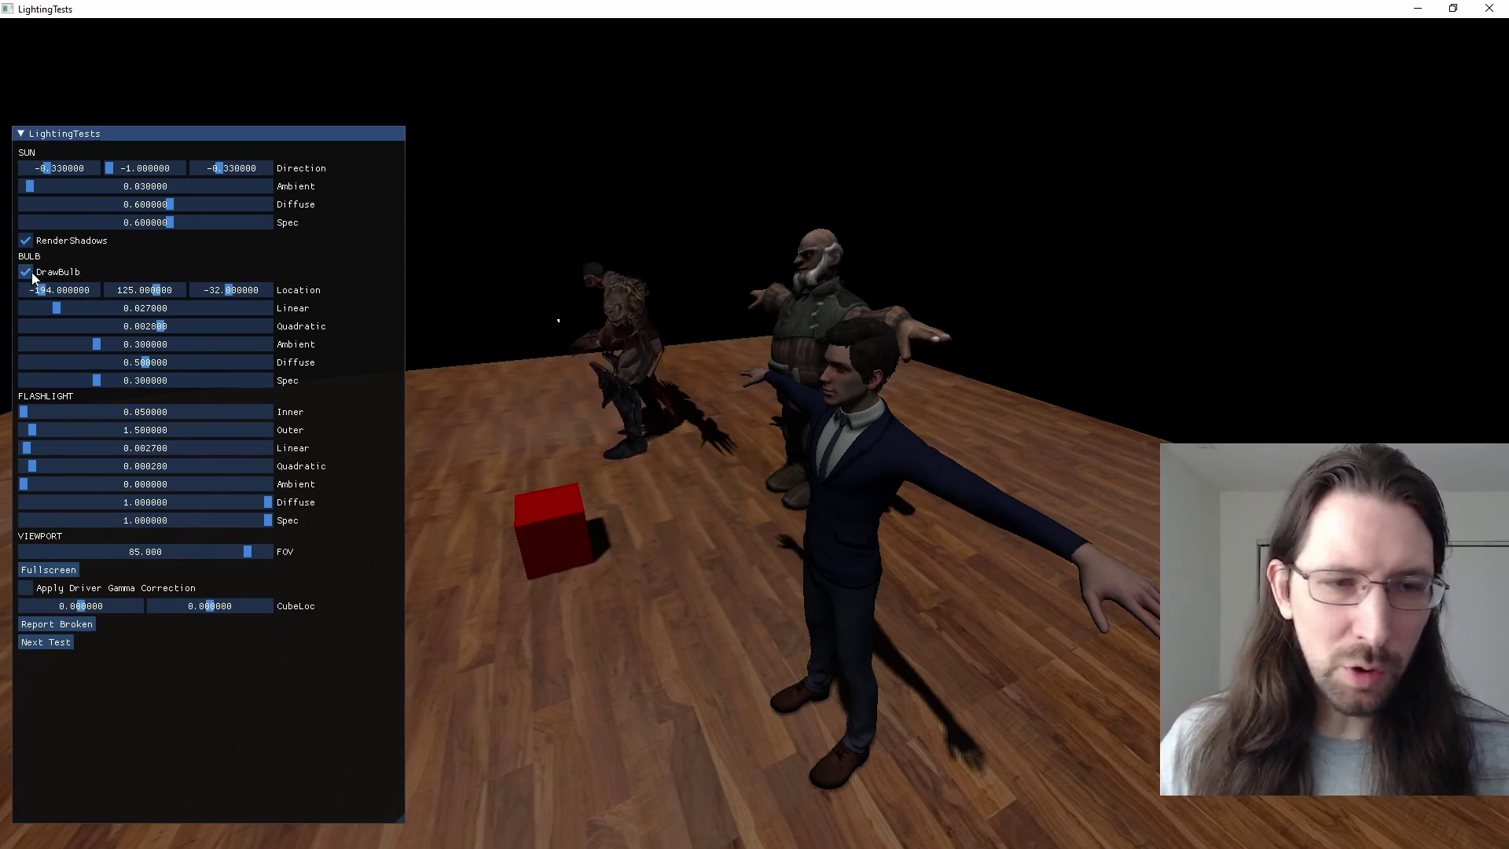
key(w)
key(s)
right_drag(544, 465, 445, 404)
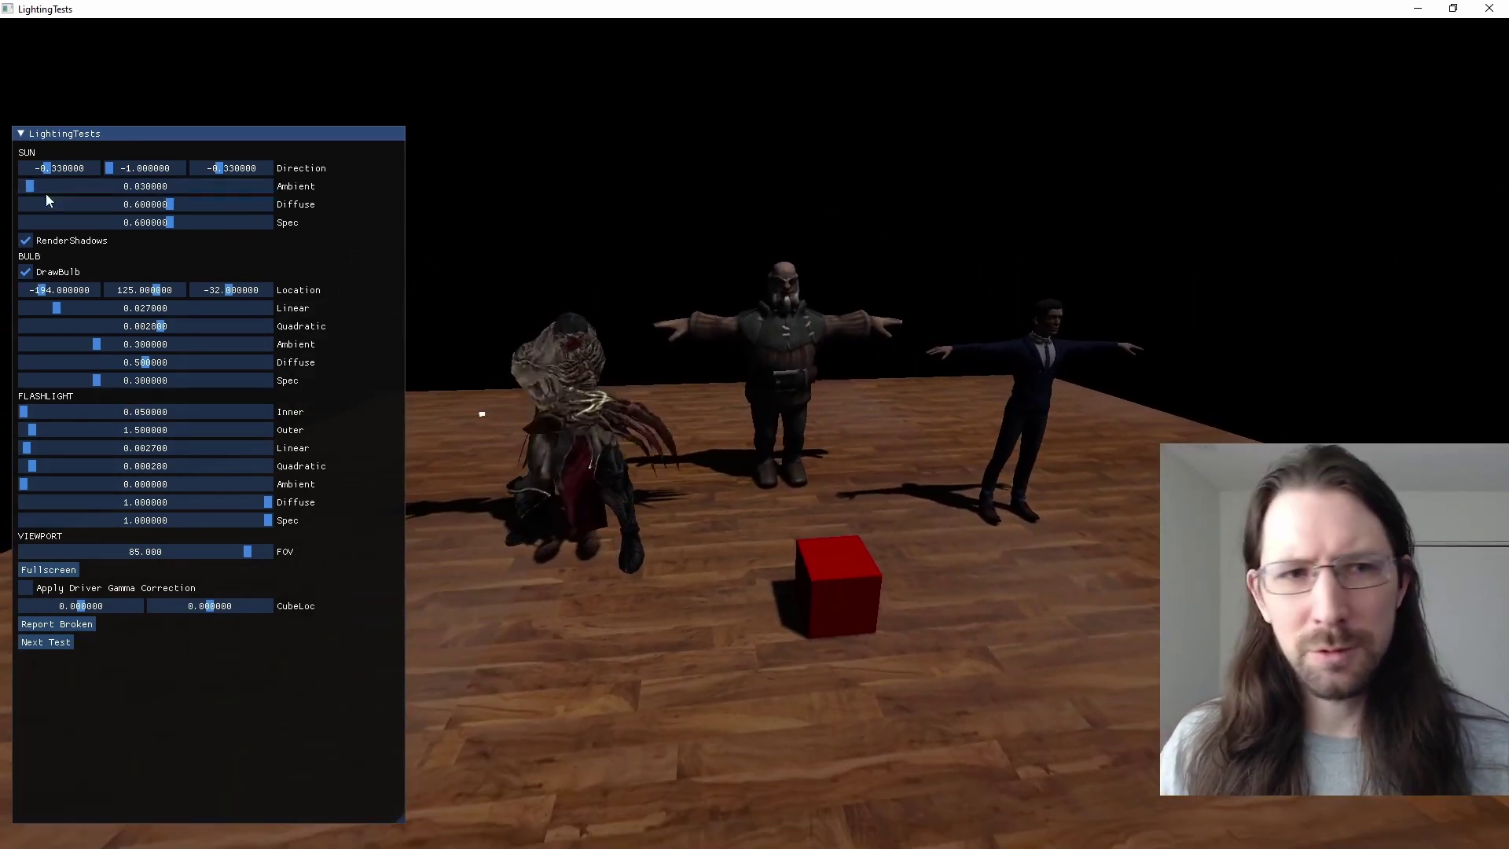
Step: Lower the sun's Ambient and Diffuse to 0.003, try its Spec at 1.0, and reduce Spec to 0.003
drag(49, 191, 4, 184)
drag(171, 203, 8, 203)
drag(167, 229, 468, 151)
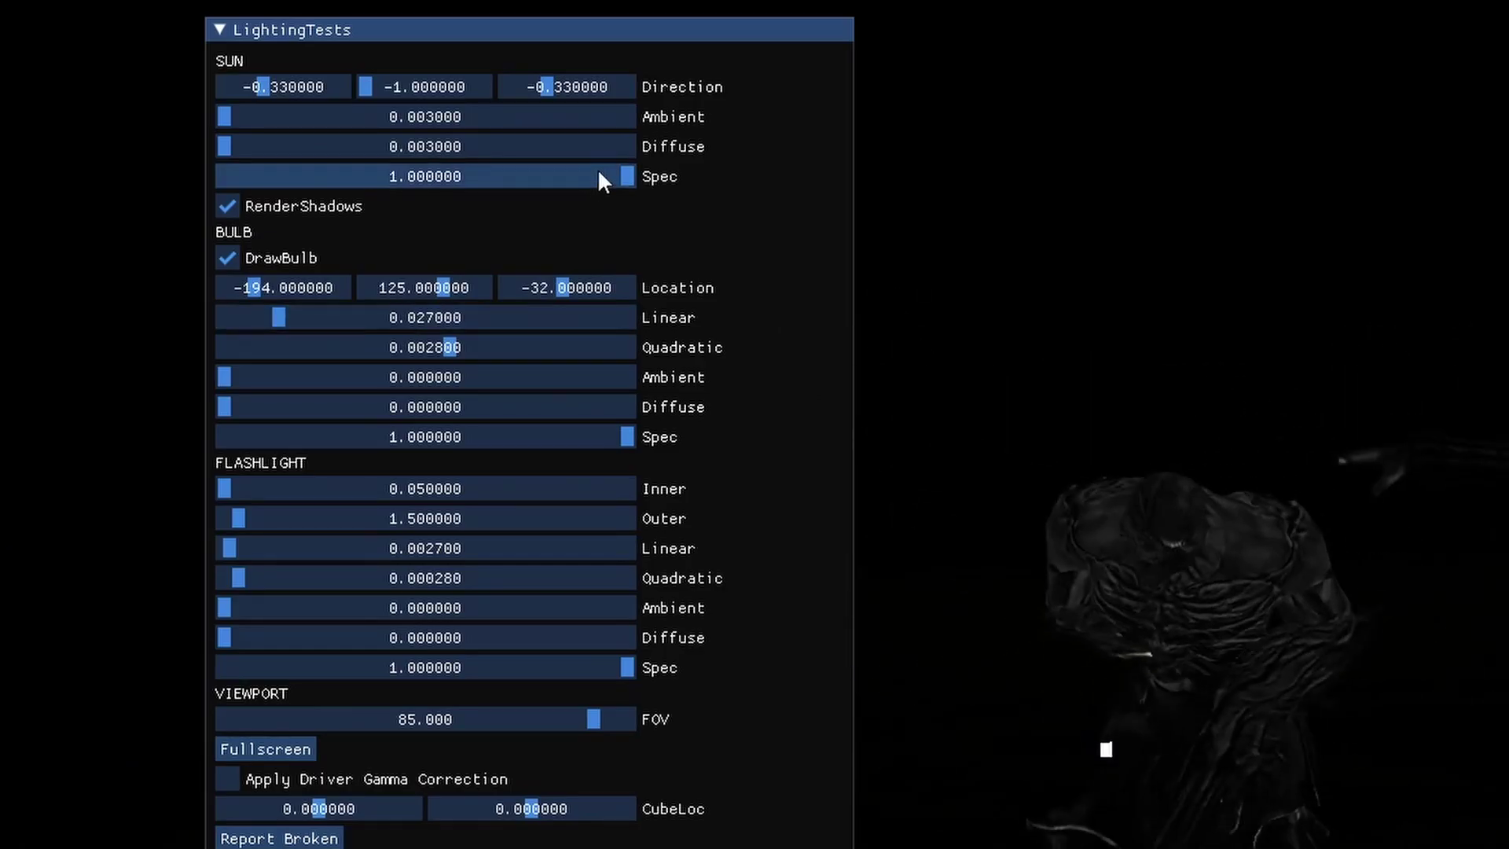
drag(599, 180, 84, 185)
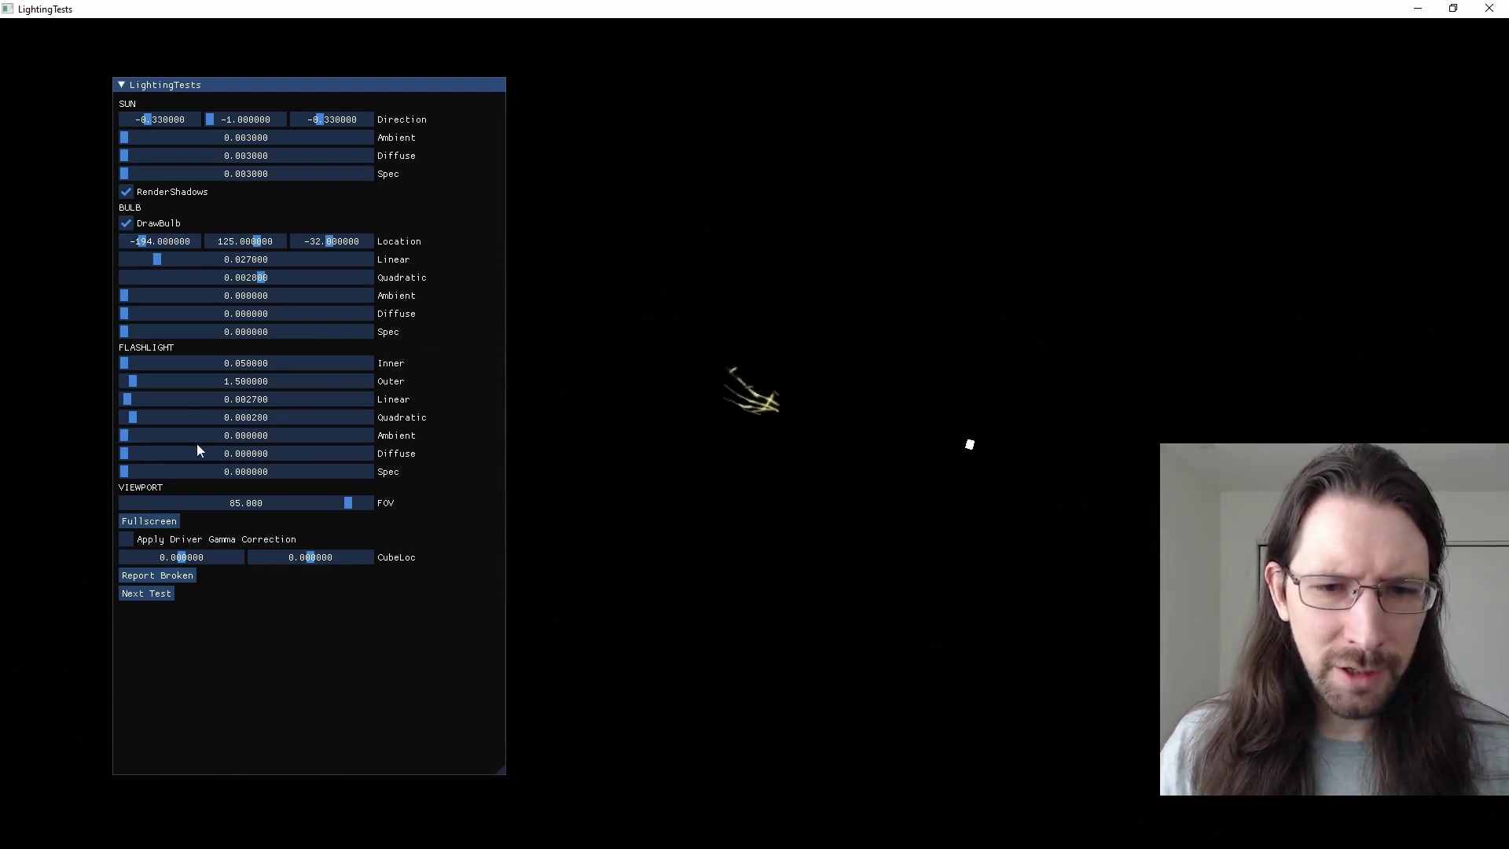
Step: Raise the flashlight's Ambient to about 0.22, Diffuse to about 0.36 and Spec to about 0.32 while viewing the characters
click(210, 458)
mouse_move(158, 437)
mouse_down()
mouse_move(213, 435)
mouse_move(155, 437)
mouse_up()
click(182, 473)
key(s)
right_drag(777, 413, 777, 299)
key(w)
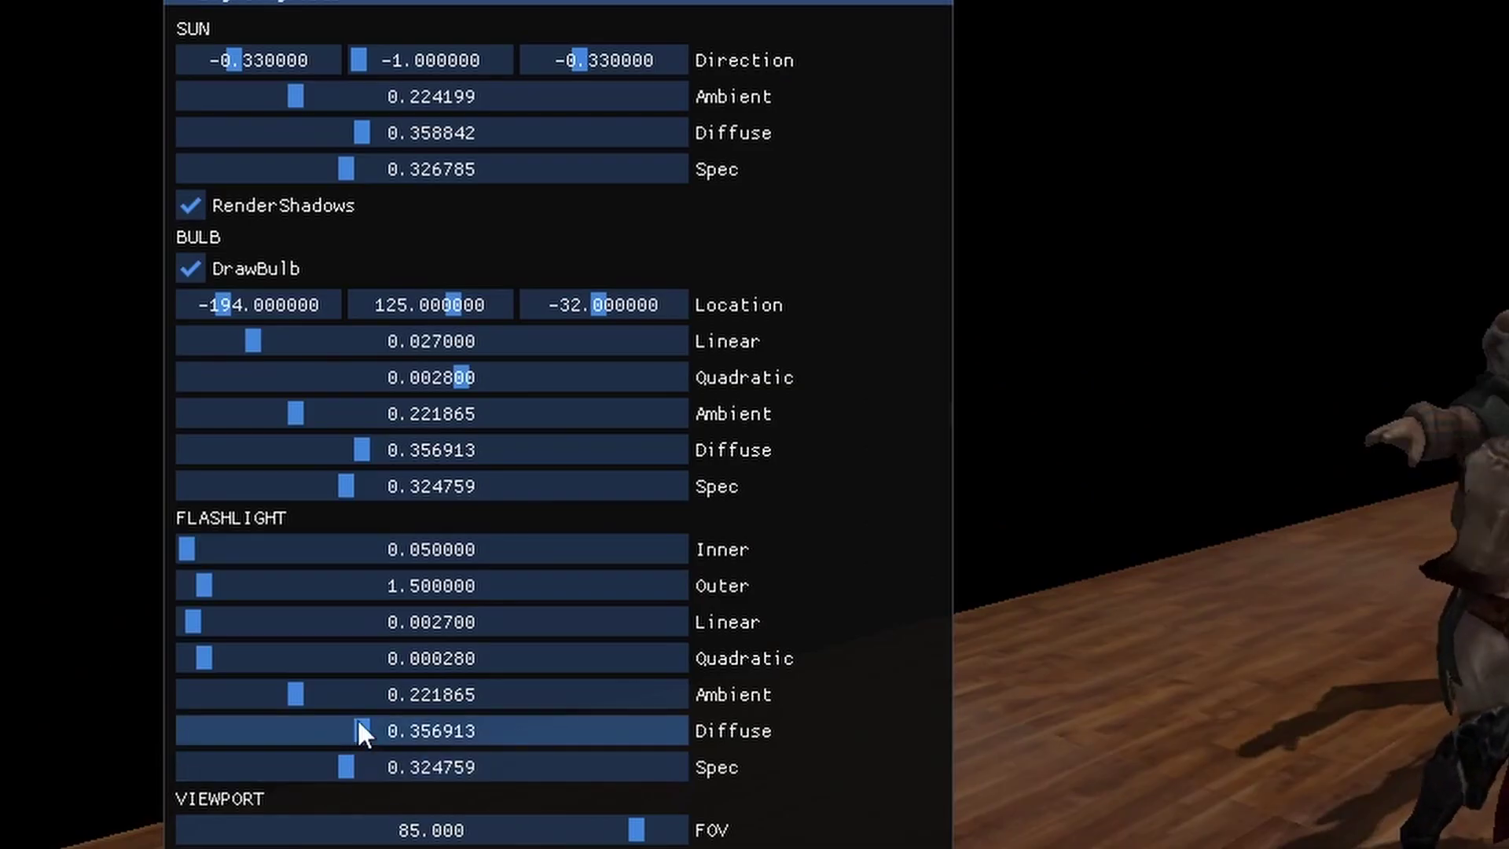
drag(188, 454, 128, 454)
drag(243, 731, 378, 720)
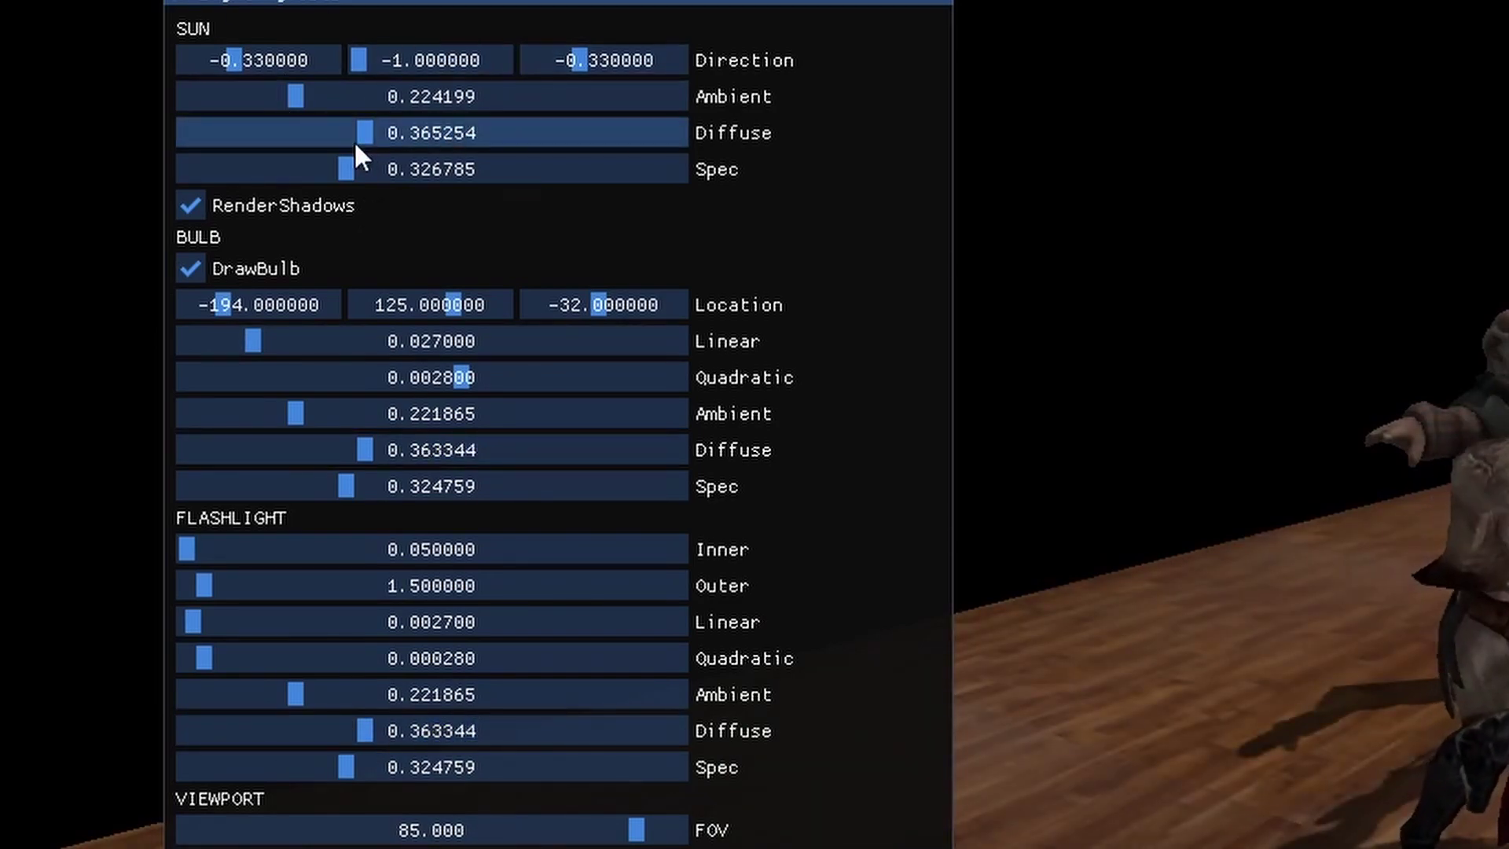
Step: Return the sun's Diffuse, Ambient and Spec values to 0.003
drag(355, 143, 178, 138)
drag(295, 102, 177, 103)
drag(343, 173, 169, 156)
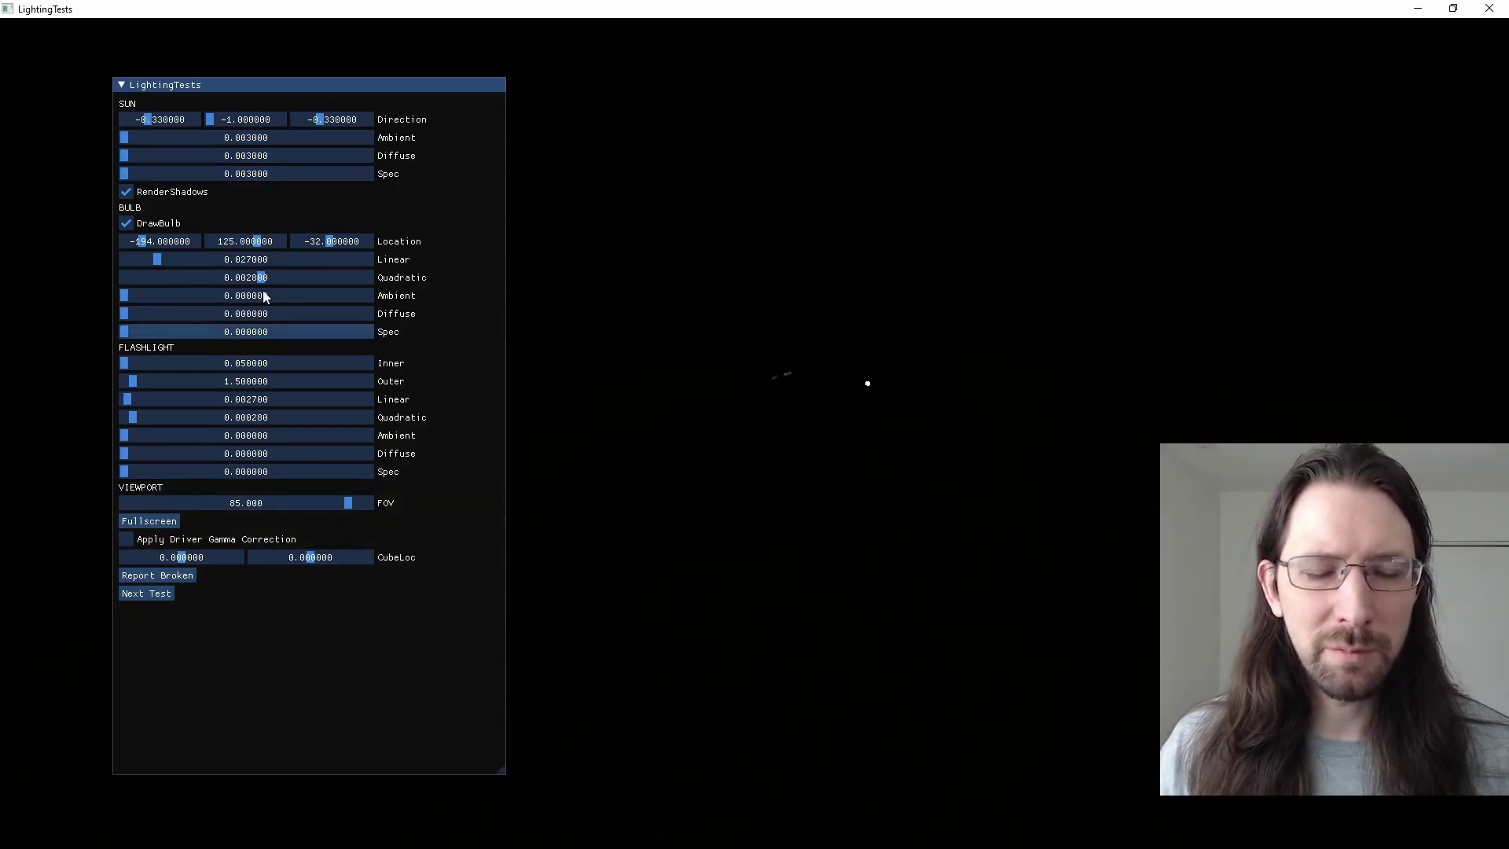
Step: Raise Diffuse to about 0.19, Spec to about 0.29 and Ambient to about 0.29, and view the zombie under this lighting
drag(165, 173, 196, 173)
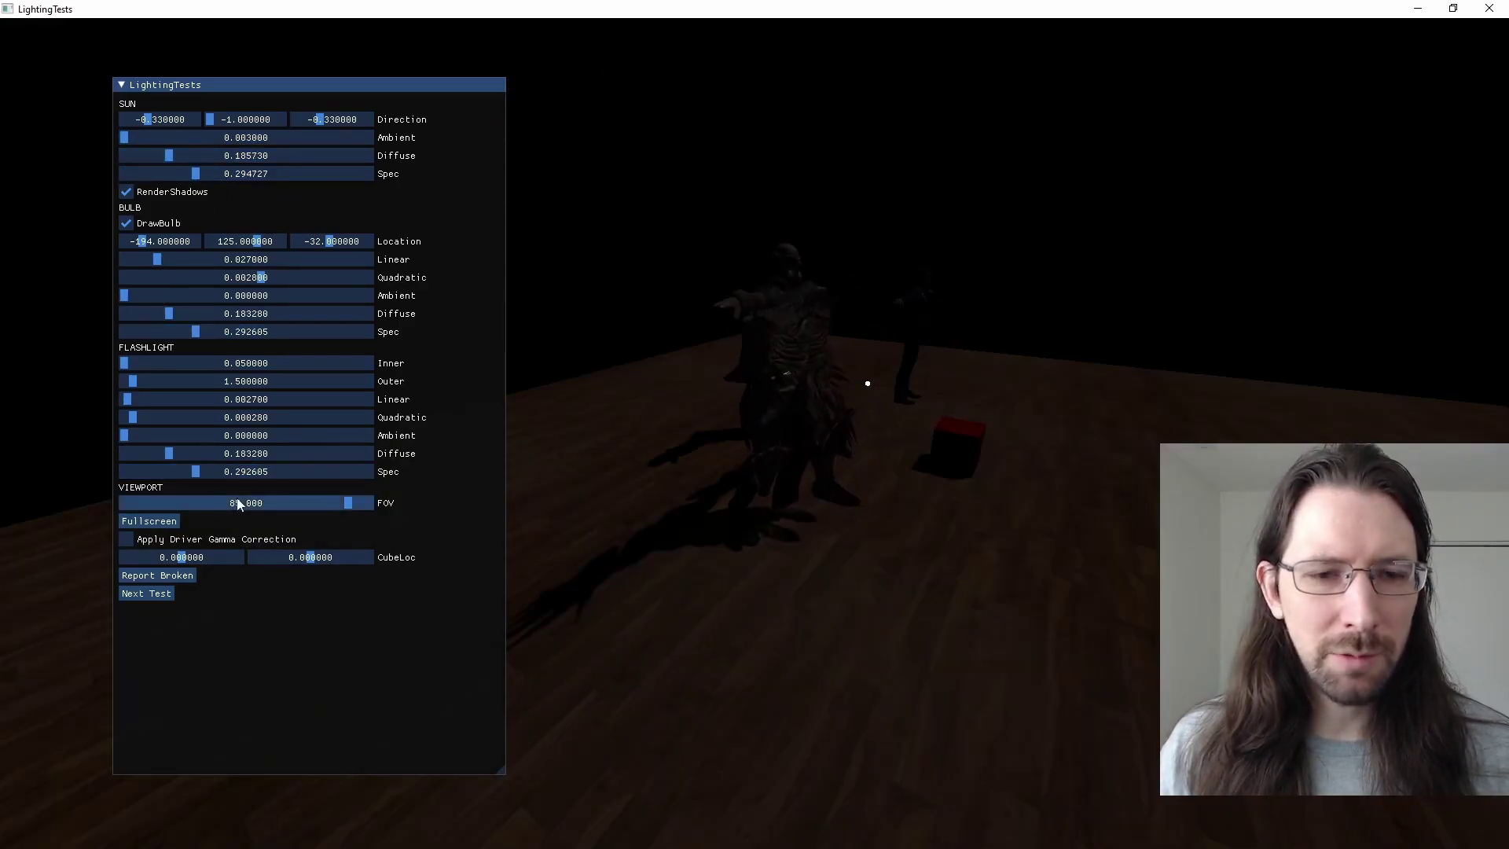
drag(143, 435, 195, 440)
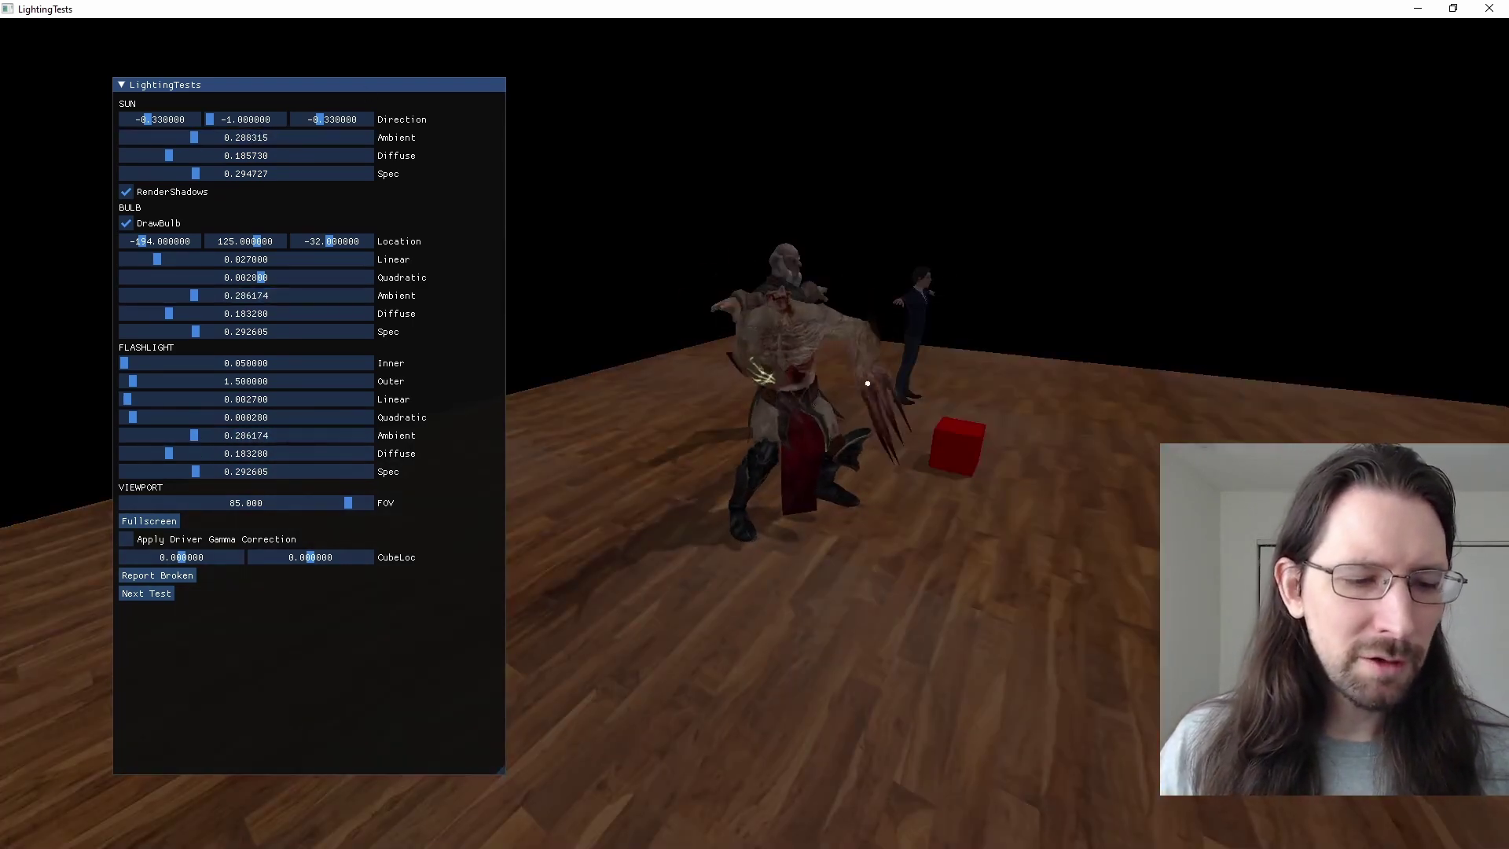
right_drag(656, 362, 1006, 431)
key(w)
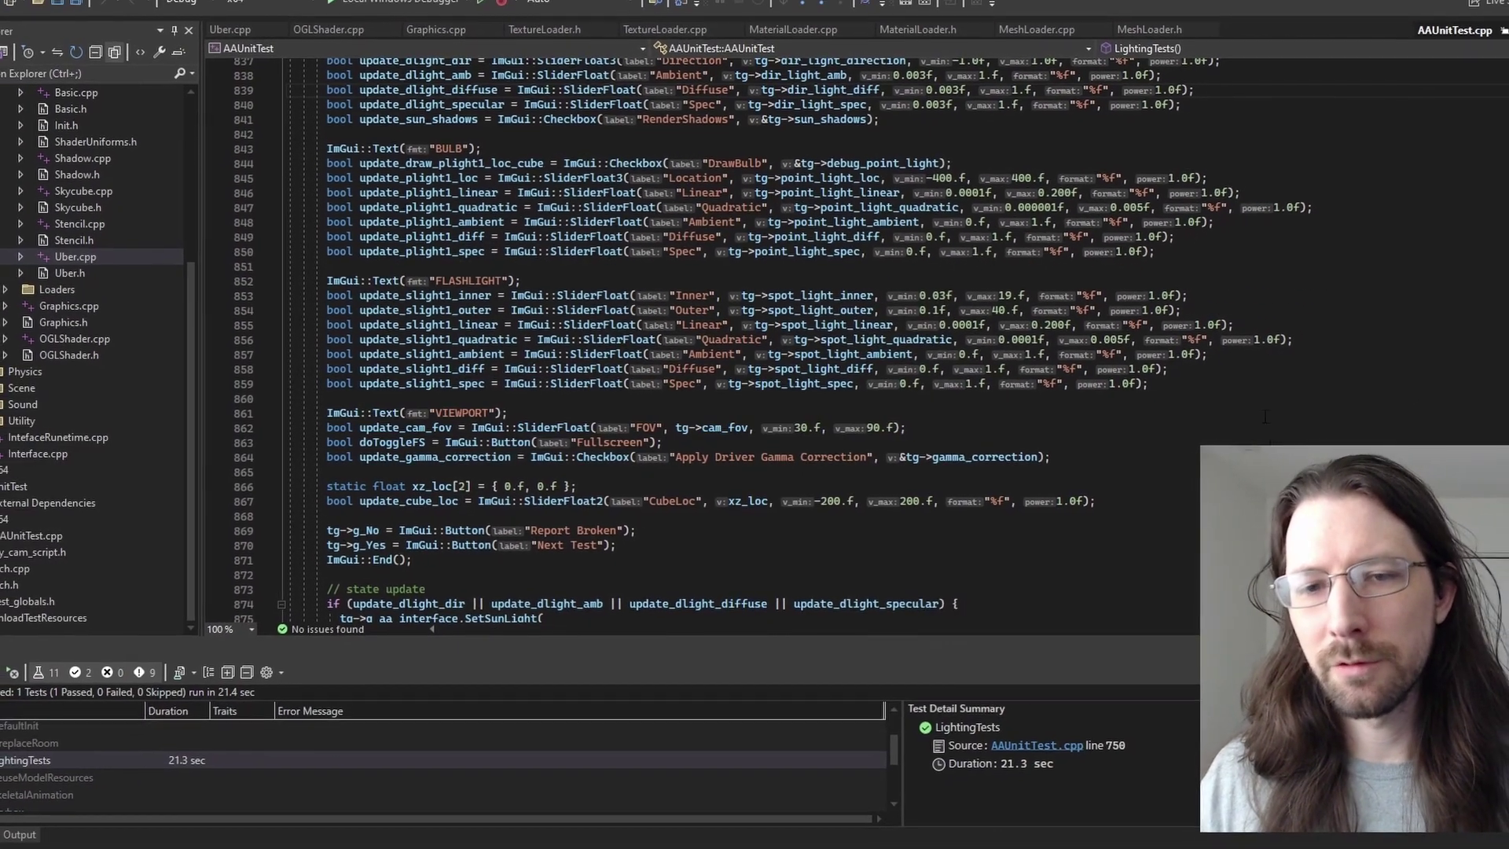
Step: In AAUnitTest.cpp, append _s to the Ambient, Diffuse and Spec labels of the FLASHLIGHT sliders
scroll(1171, 343, up, 3)
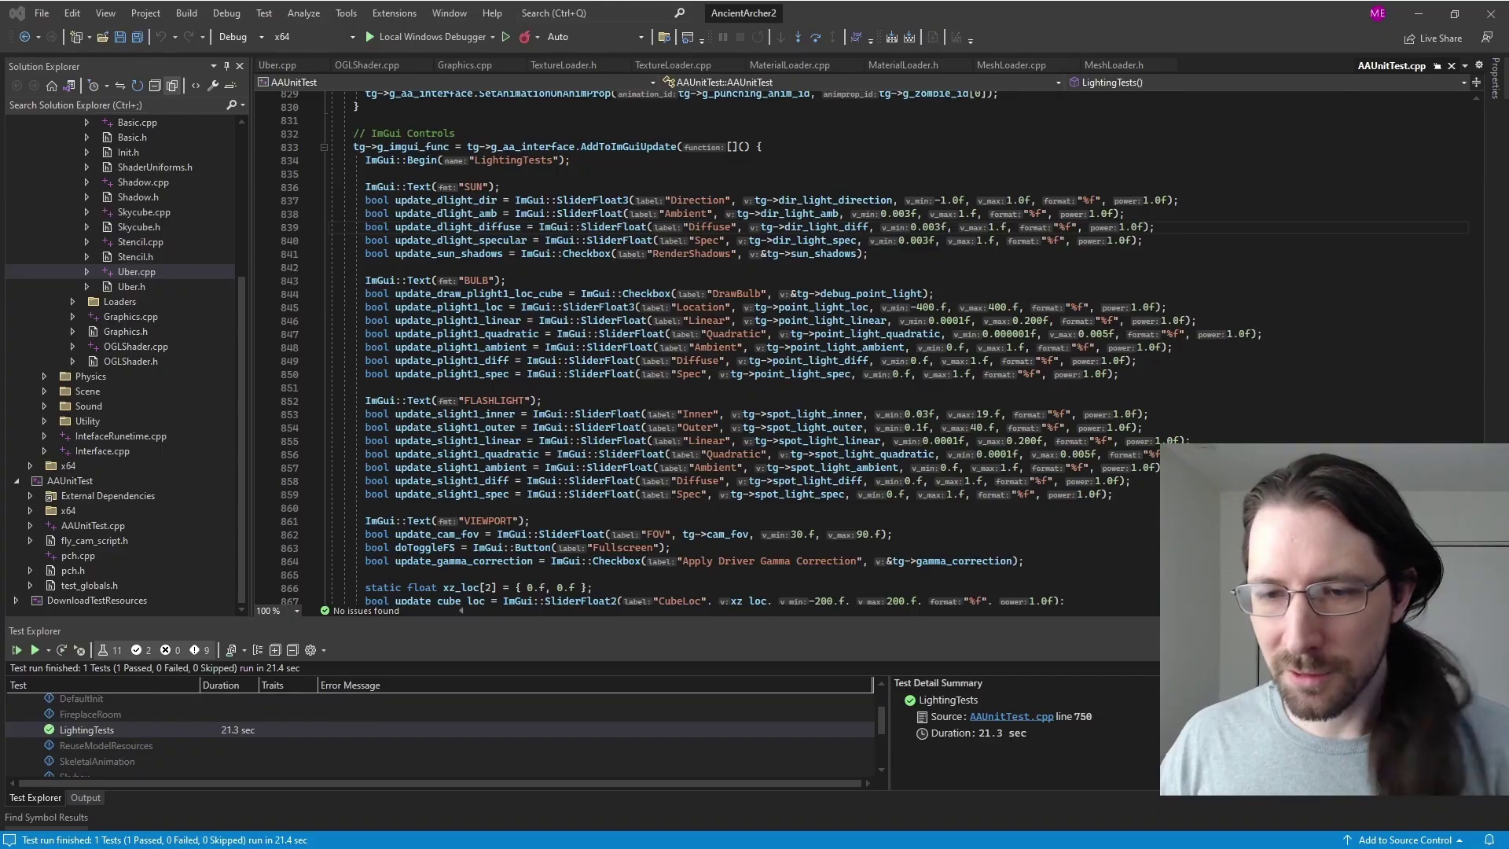
double_click(704, 467)
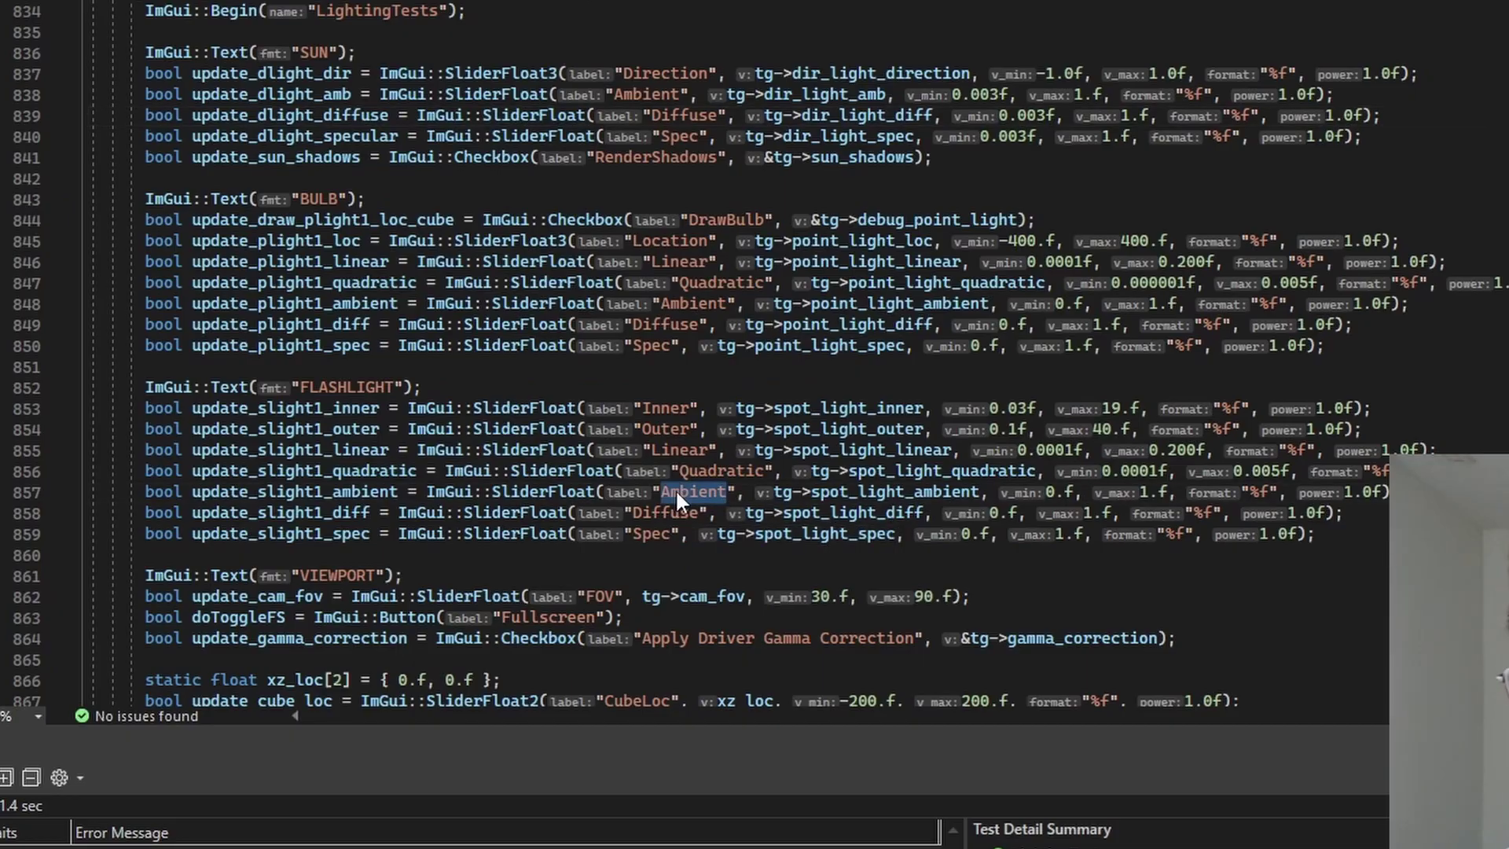
double_click(694, 304)
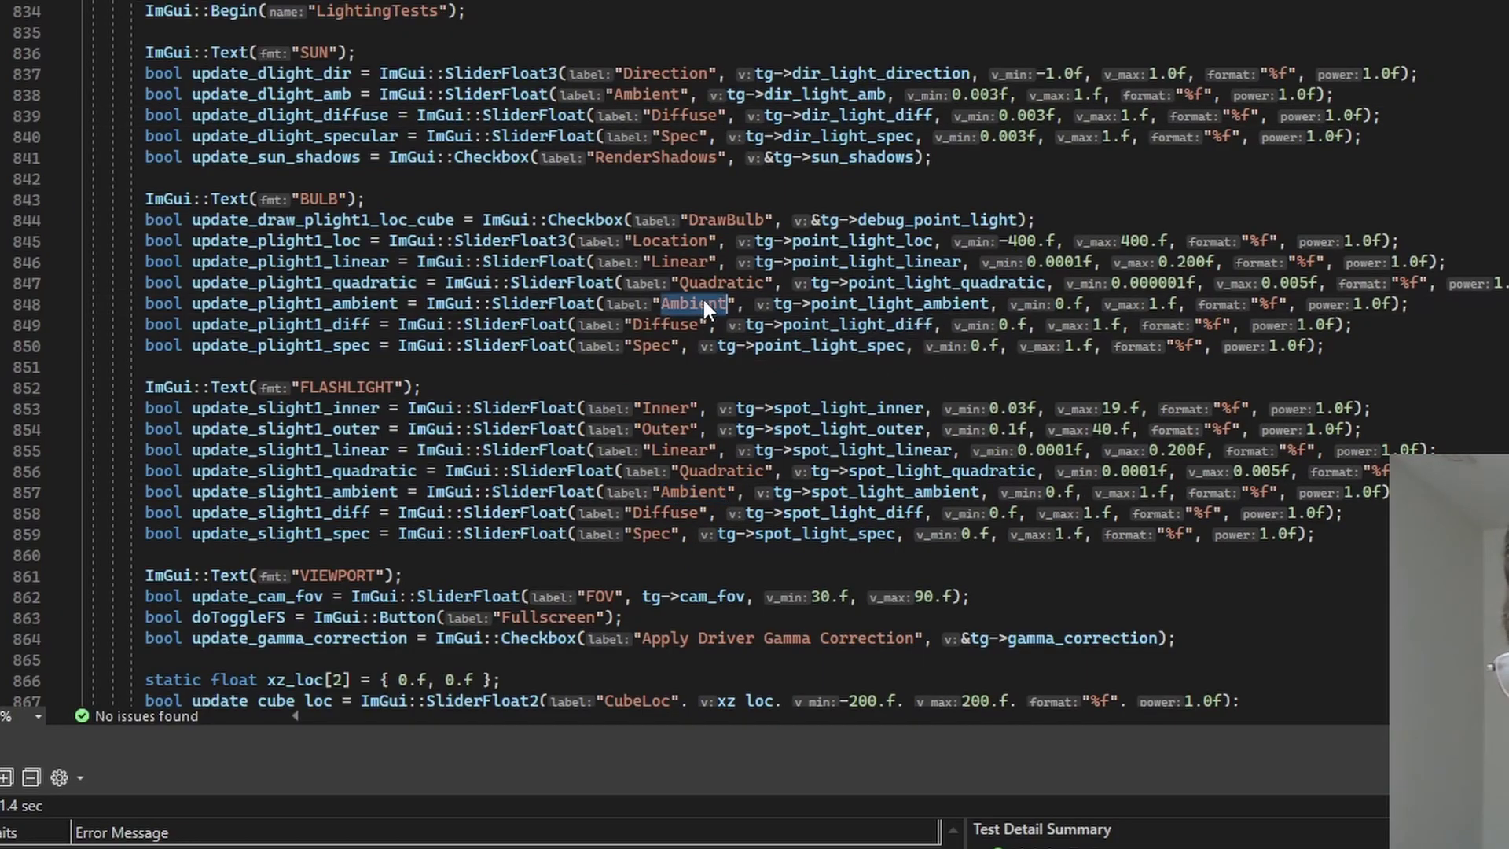
click(672, 138)
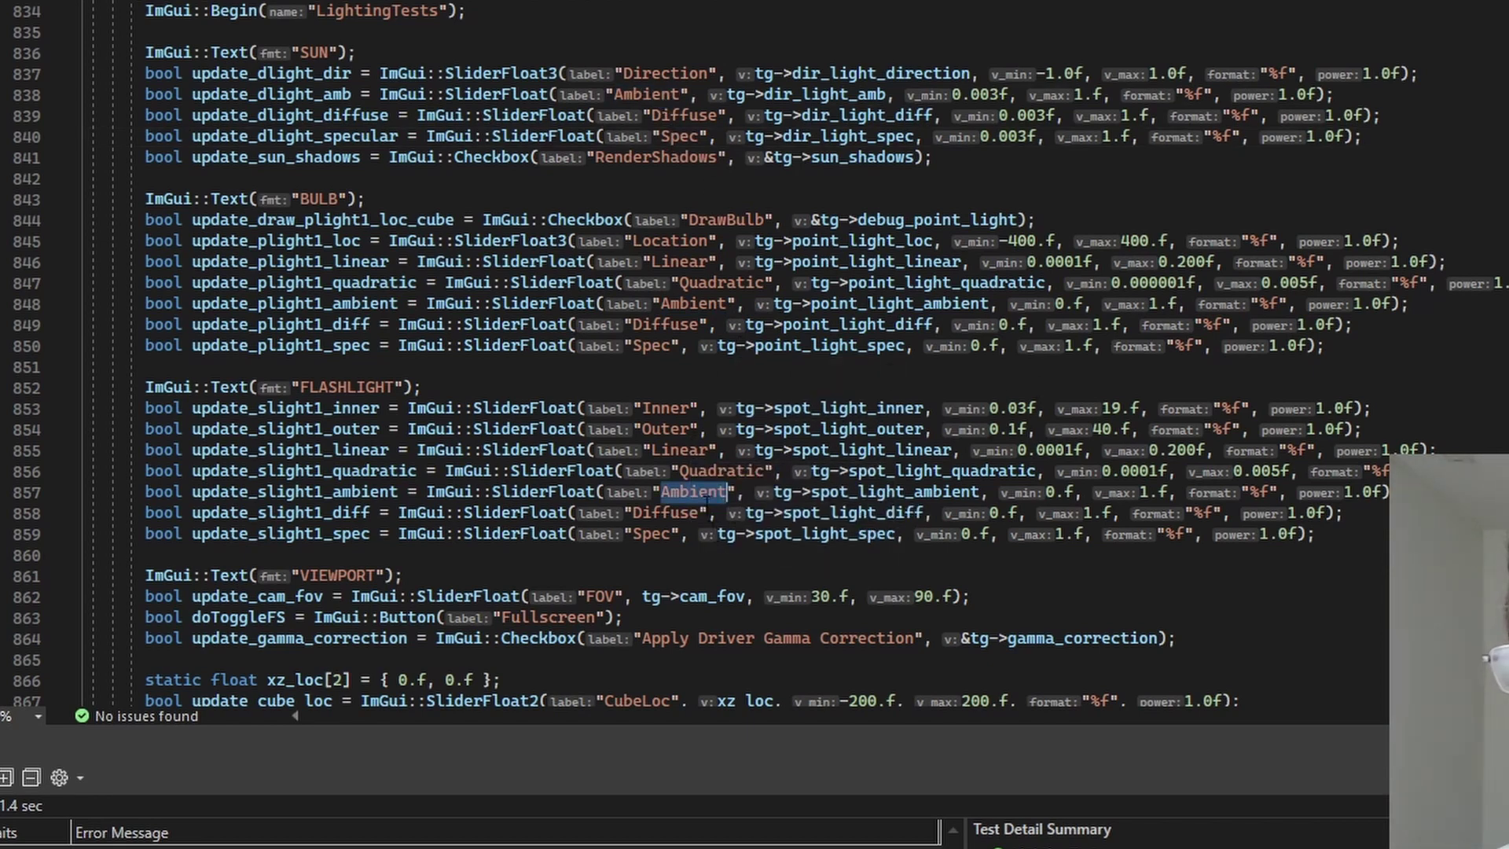
click(663, 493)
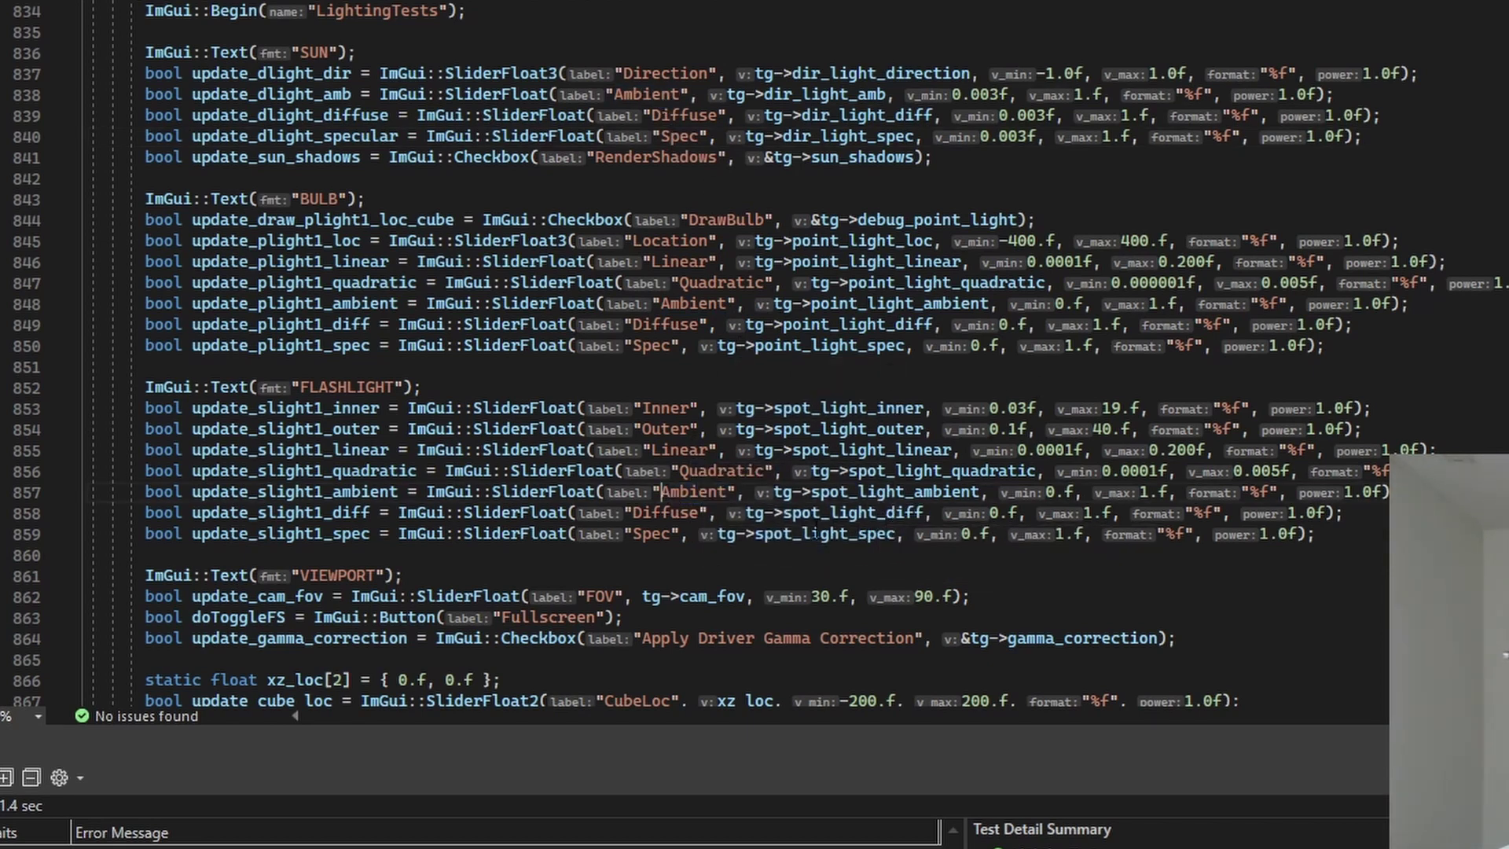
text(S_s)
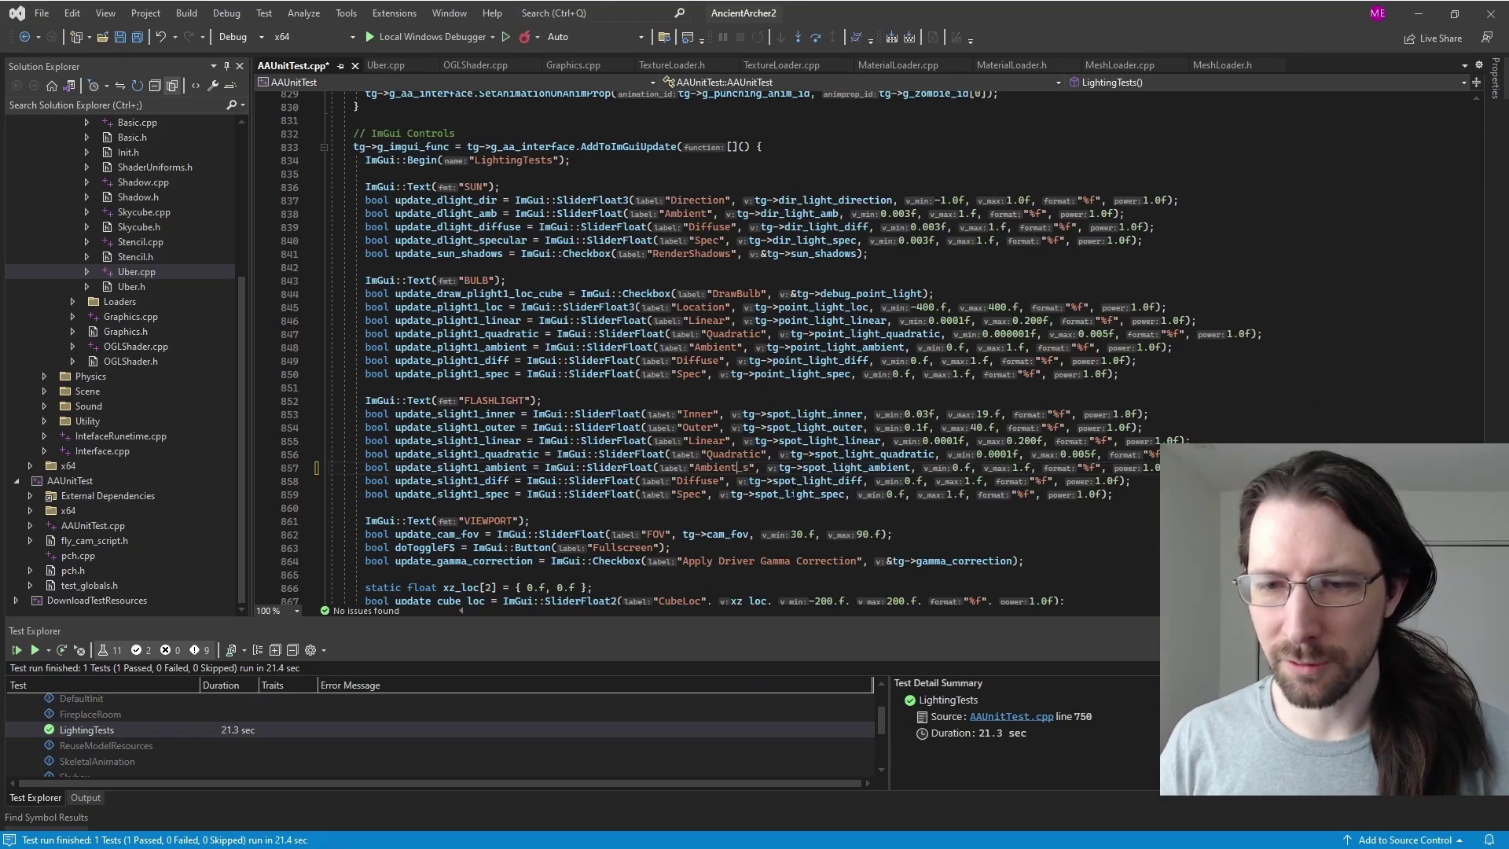
click(720, 480)
text(_s)
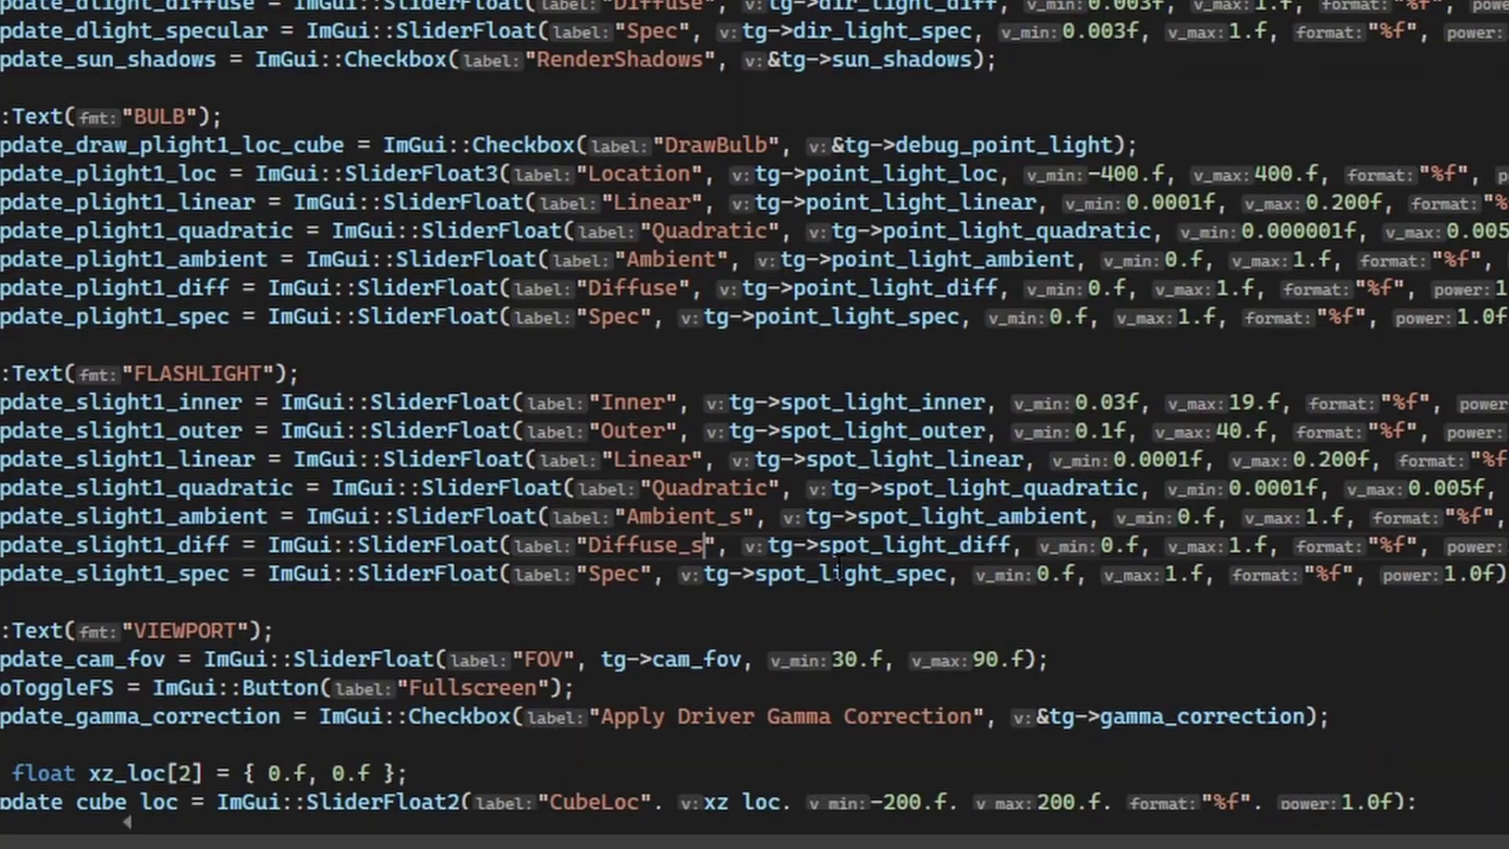
text(_s)
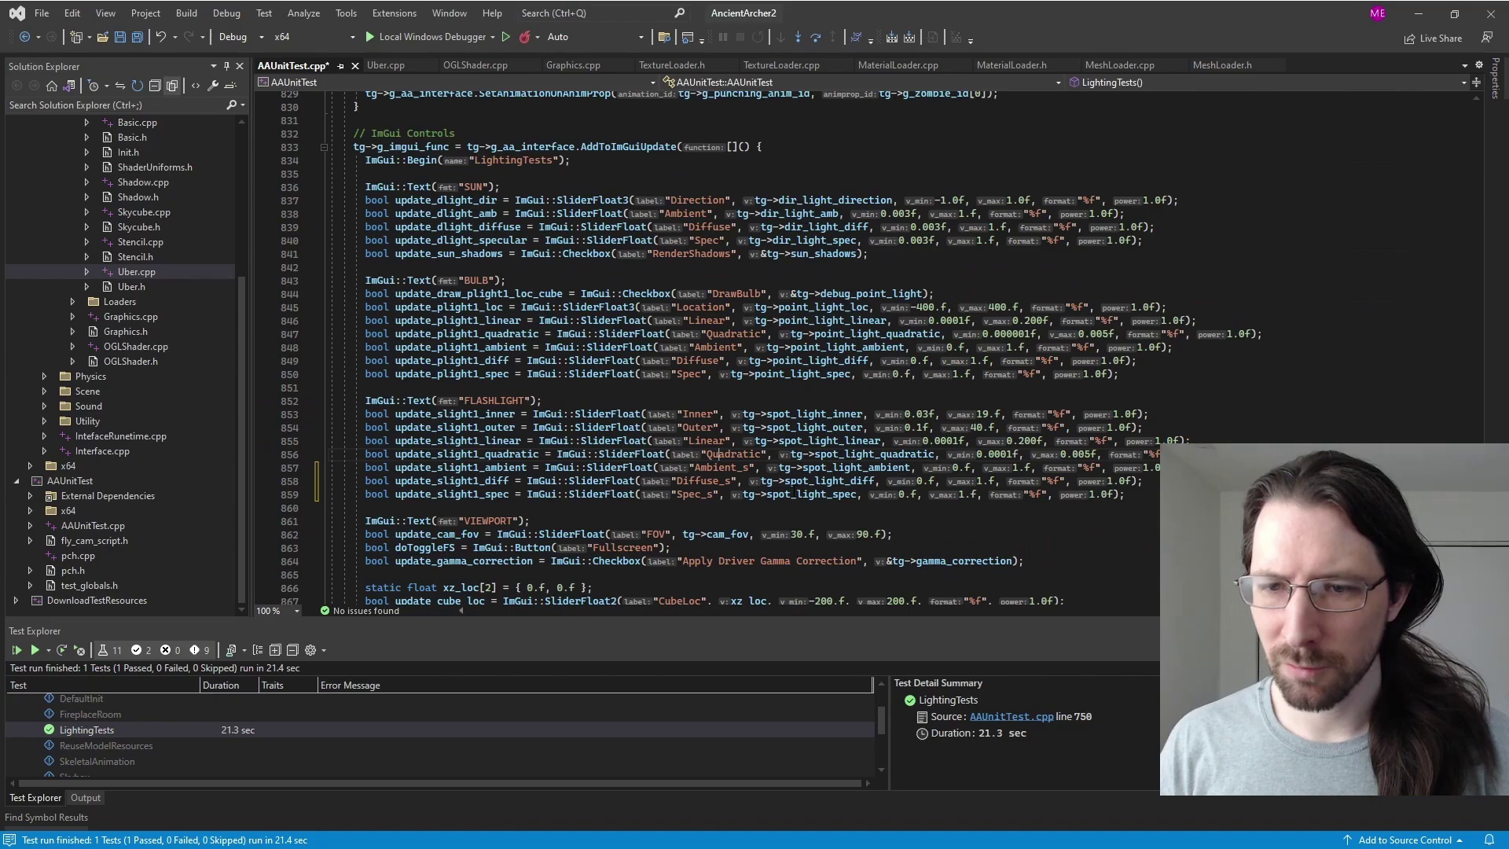
Step: Append _s to the Quadratic, Linear, Outer and Inner labels of the FLASHLIGHT sliders
text(_s)
key(Up)
key(Left)
key(Left)
key(Left)
key(Left)
key(Left)
key(Left)
text(-)
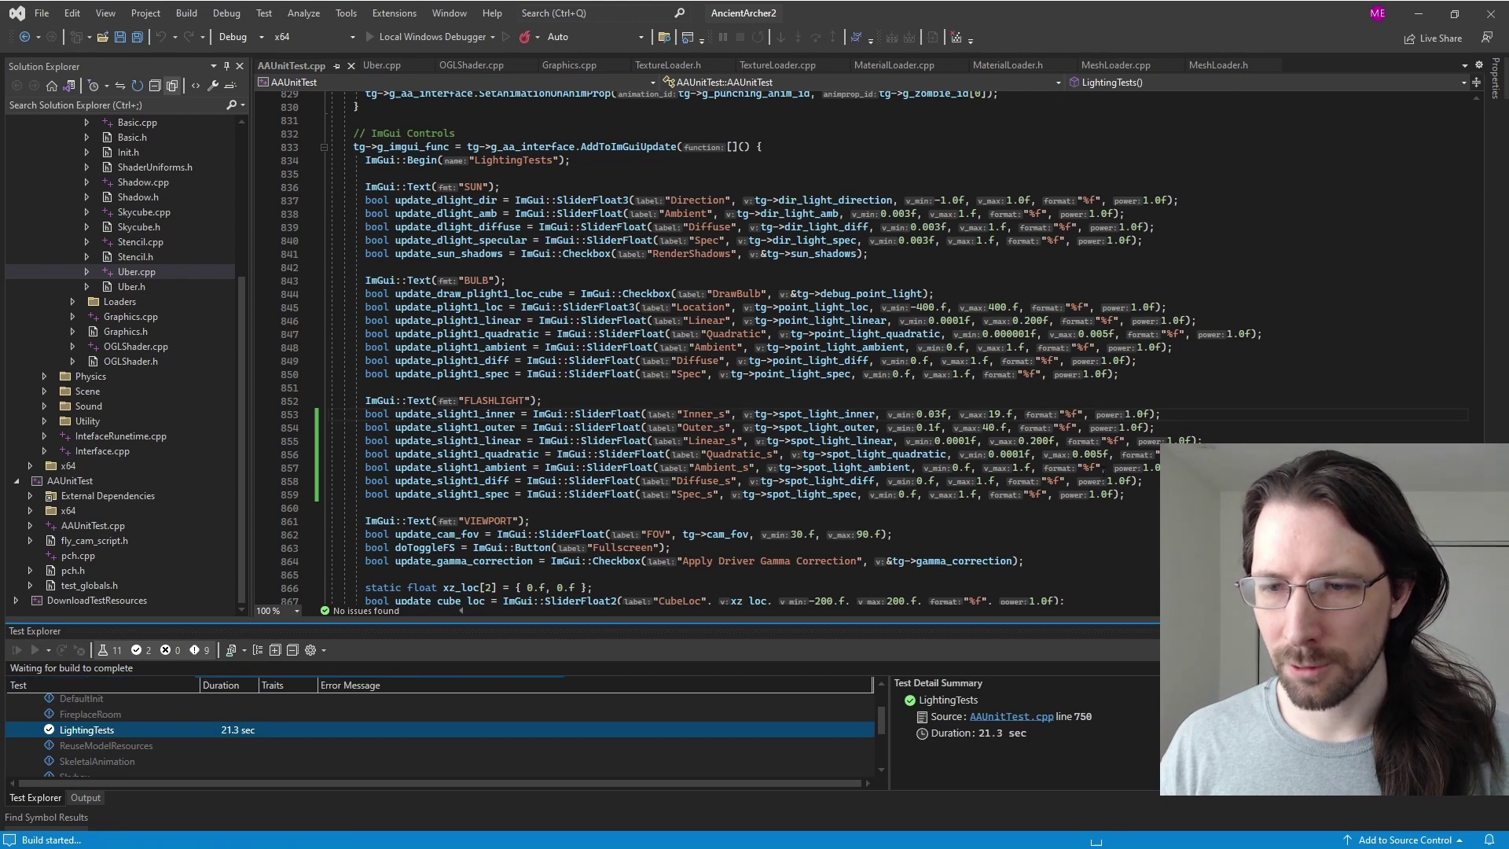
Step: Rerun LightingTests, try the flashlight Diffuse_s, sun Diffuse and bulb Ambient sliders, and close the test window
click(1126, 494)
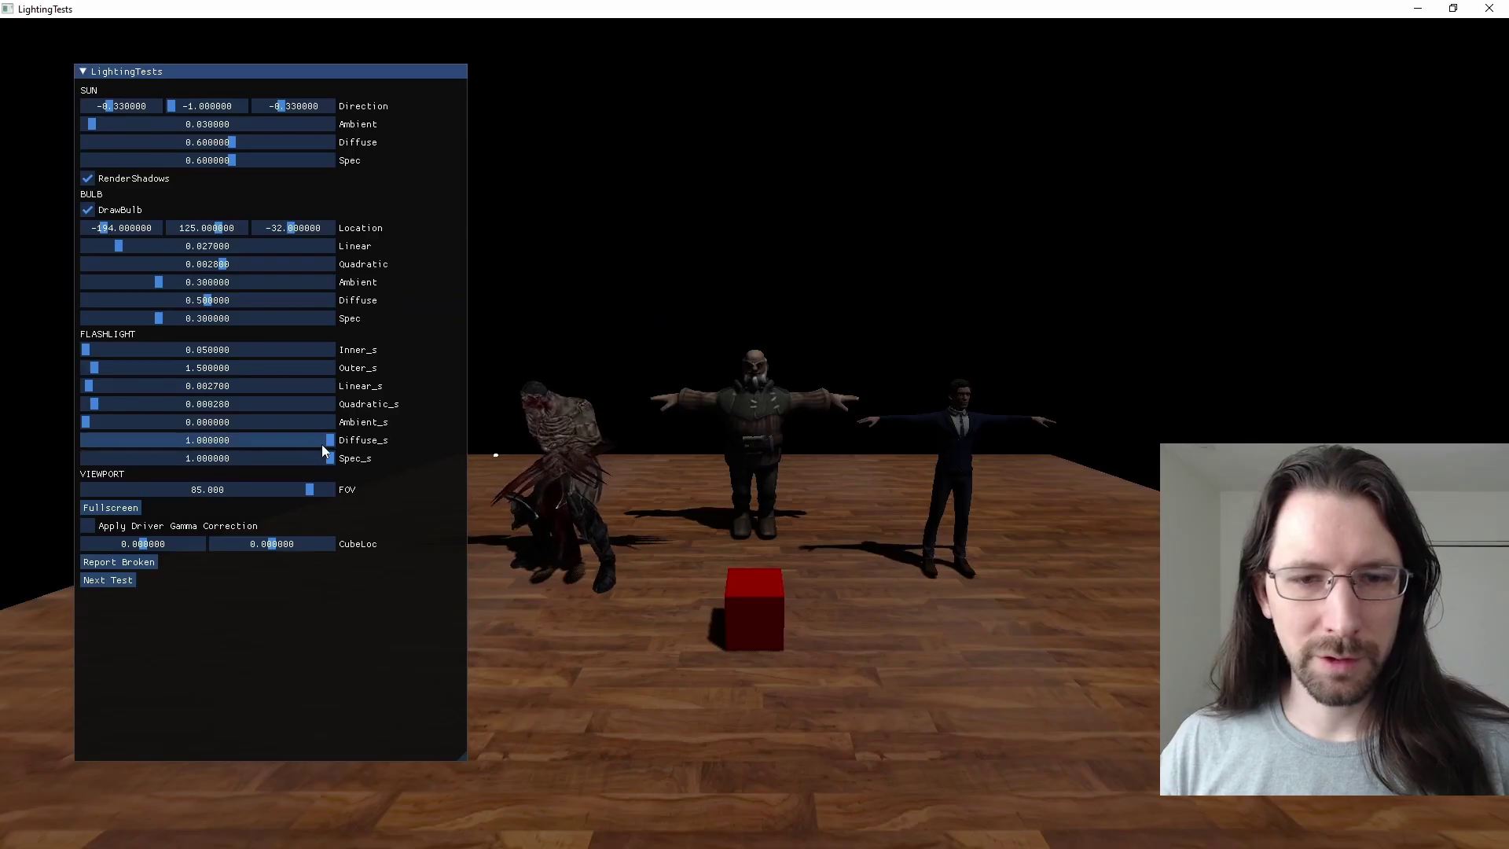
drag(323, 442, 231, 442)
drag(243, 143, 82, 125)
drag(157, 283, 82, 282)
click(1488, 9)
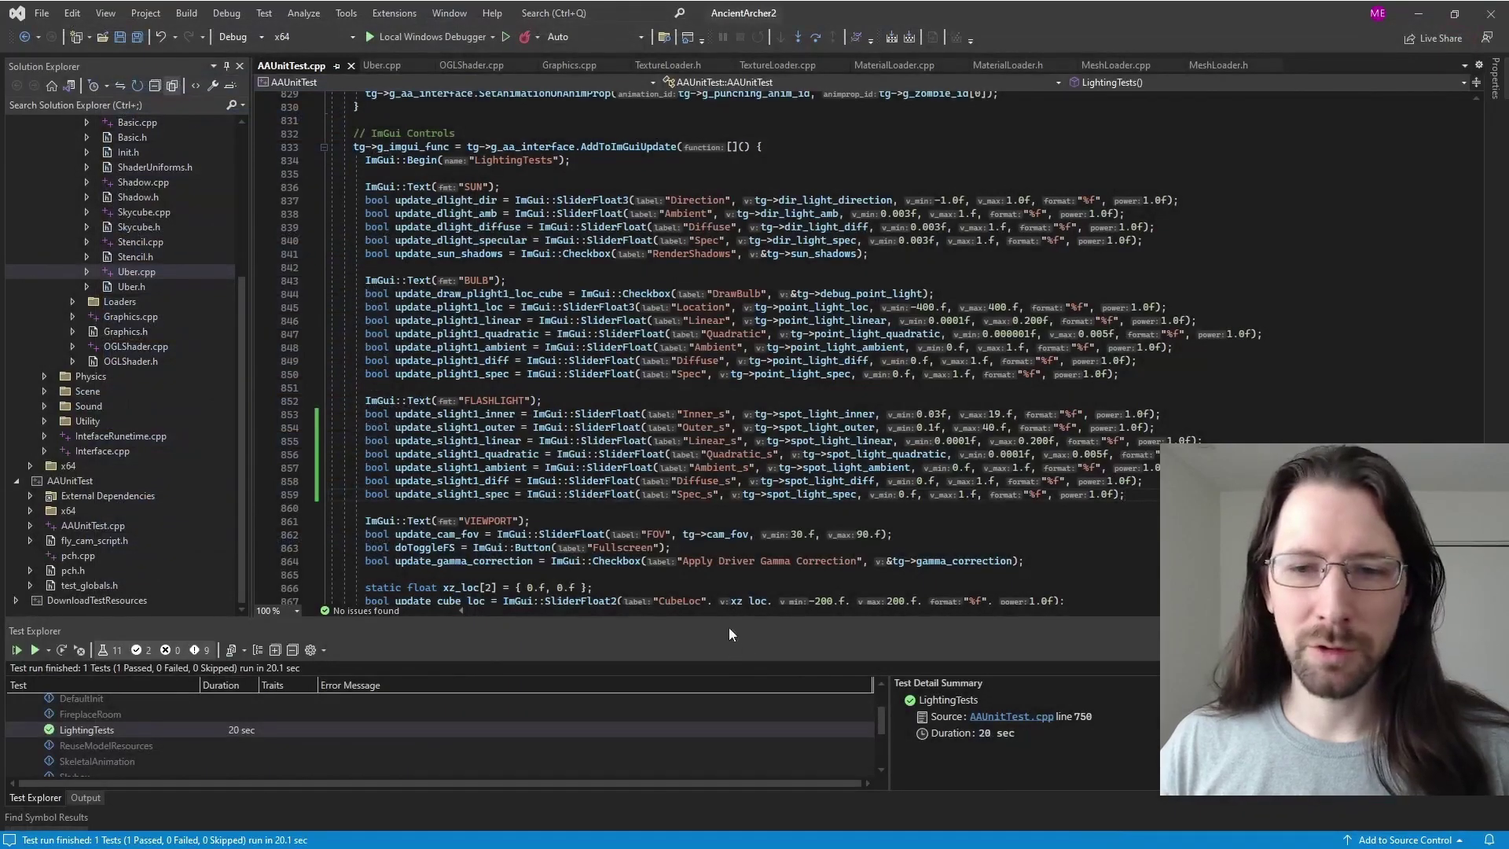
Step: Append _p to the BULB labels Spec, Diffuse, Ambient, Quadratic, Linear and Location, and save the file
text(_p)
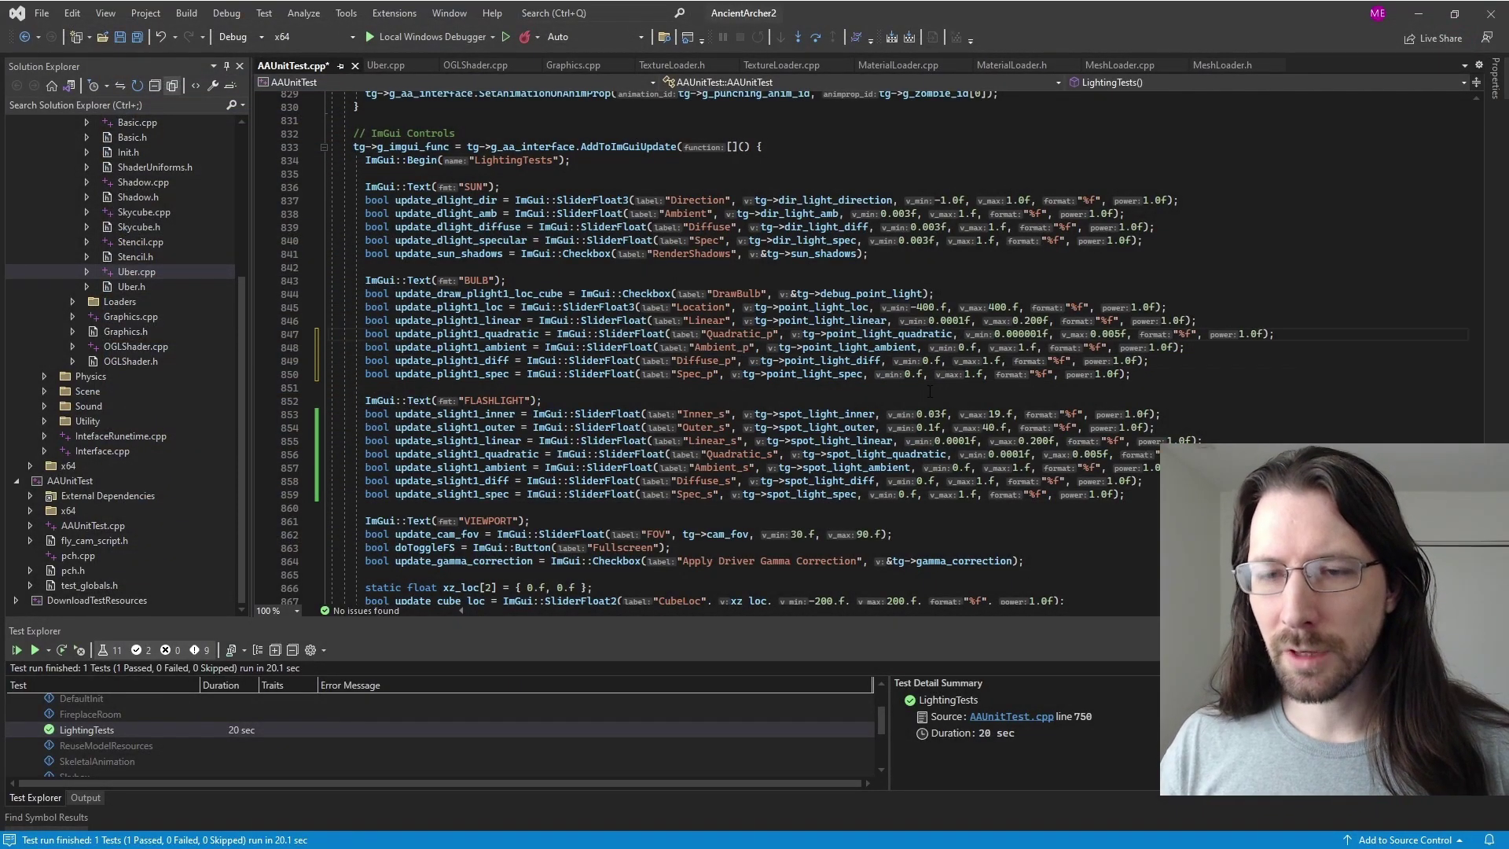
text(_p)
key(Up)
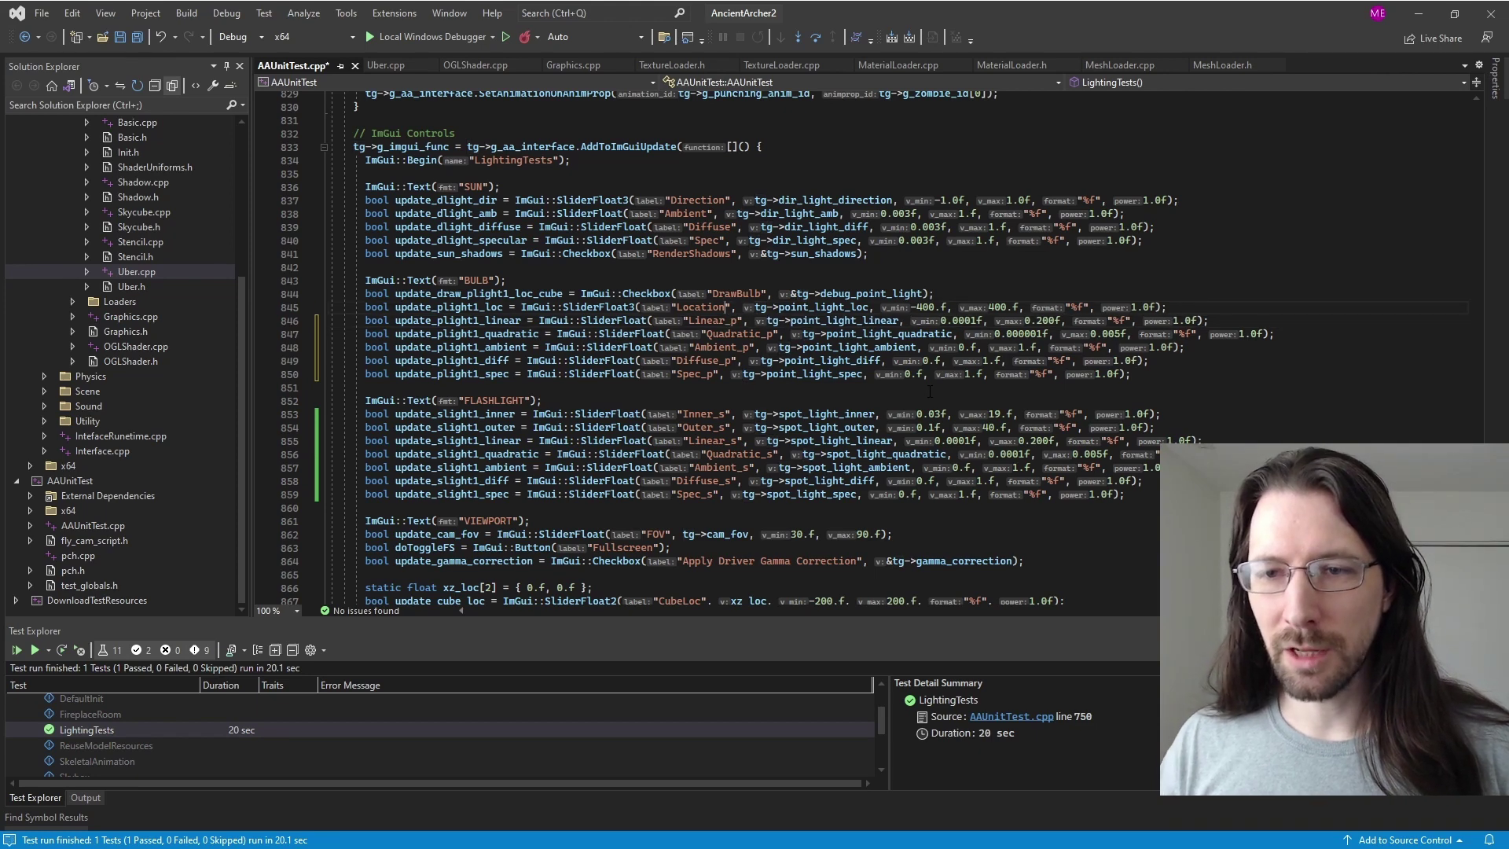
key(ctrl+s)
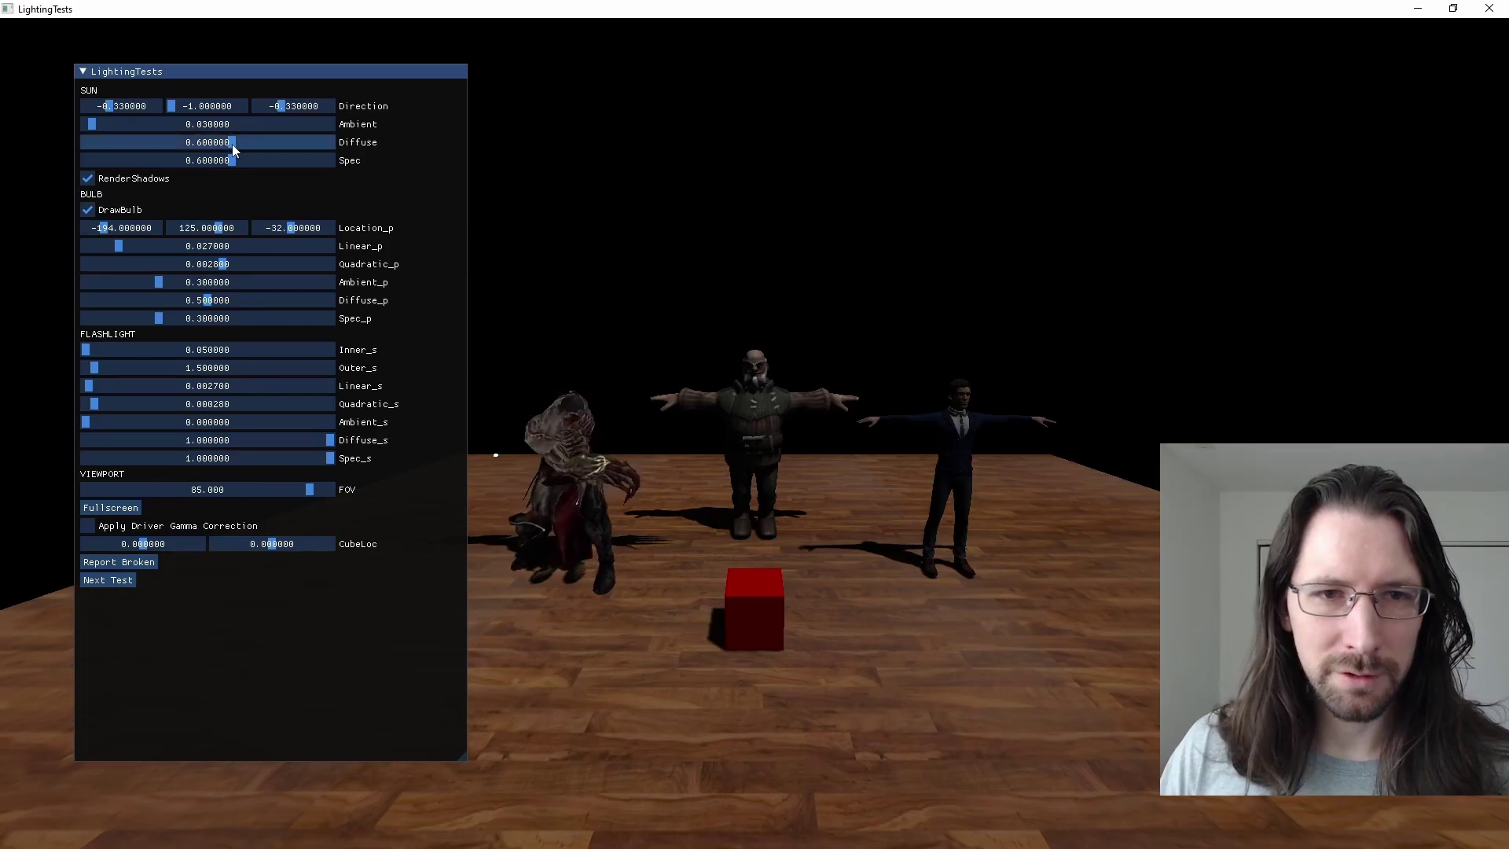
Step: Rerun LightingTests with sun and bulb lighting at minimum, setting the flashlight's Outer_s to about 2.02 and Linear_s and Quadratic_s to 0.0001
drag(233, 144, 14, 172)
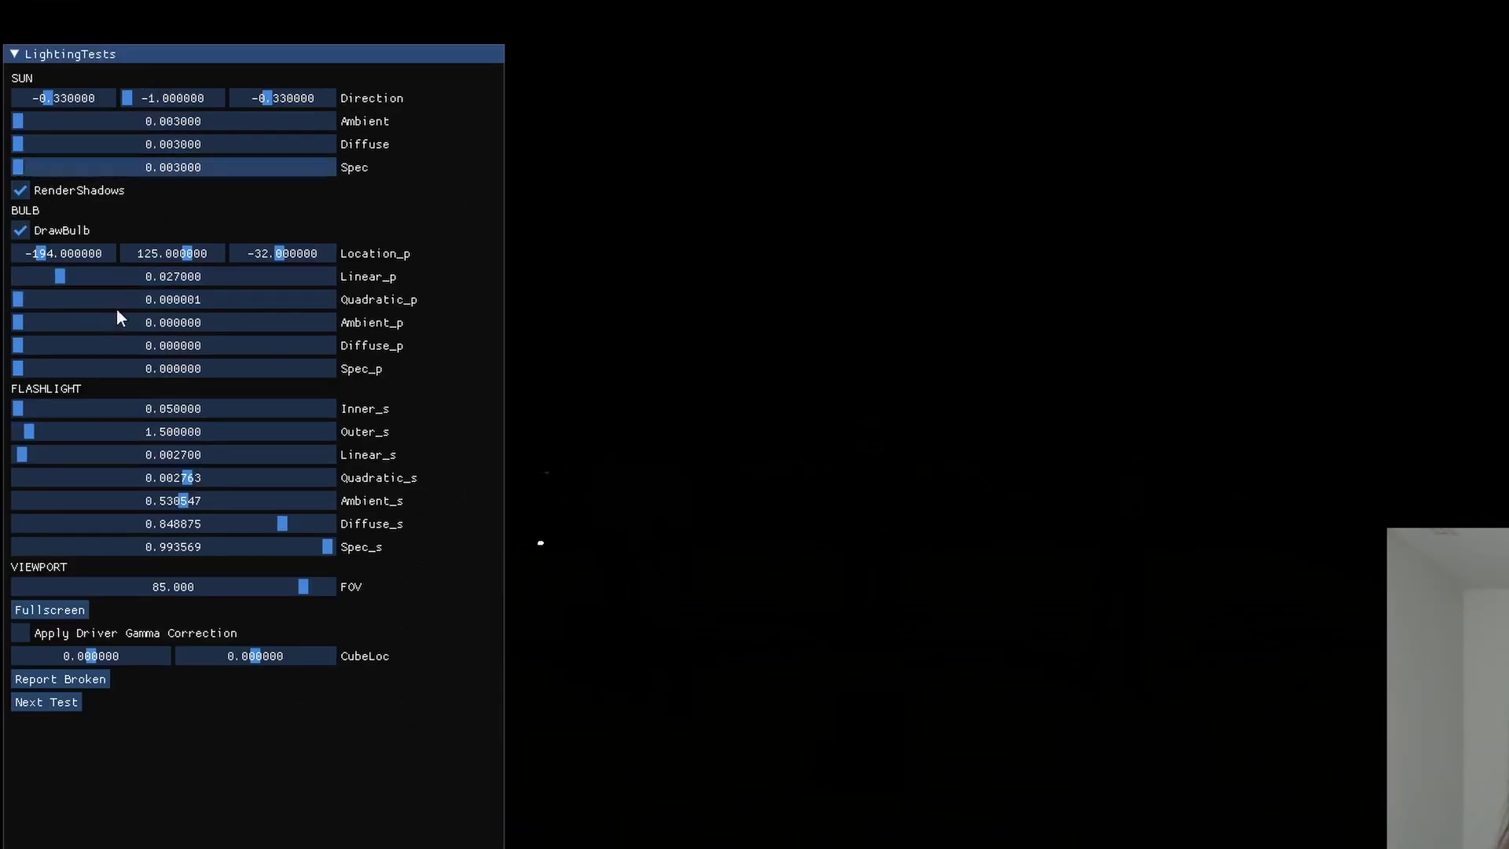
click(33, 437)
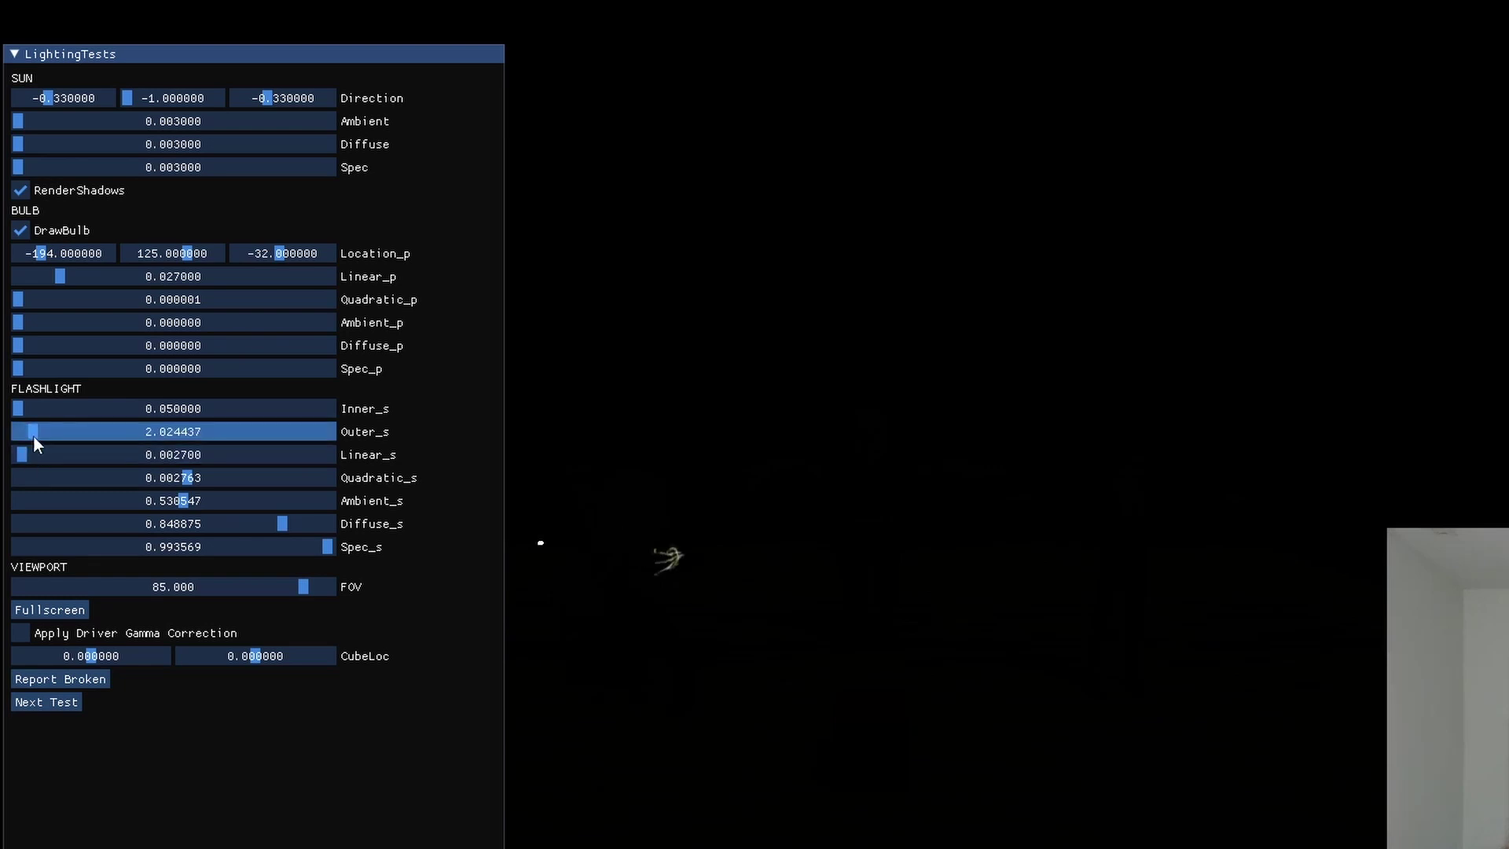
click(15, 454)
drag(179, 479, 59, 491)
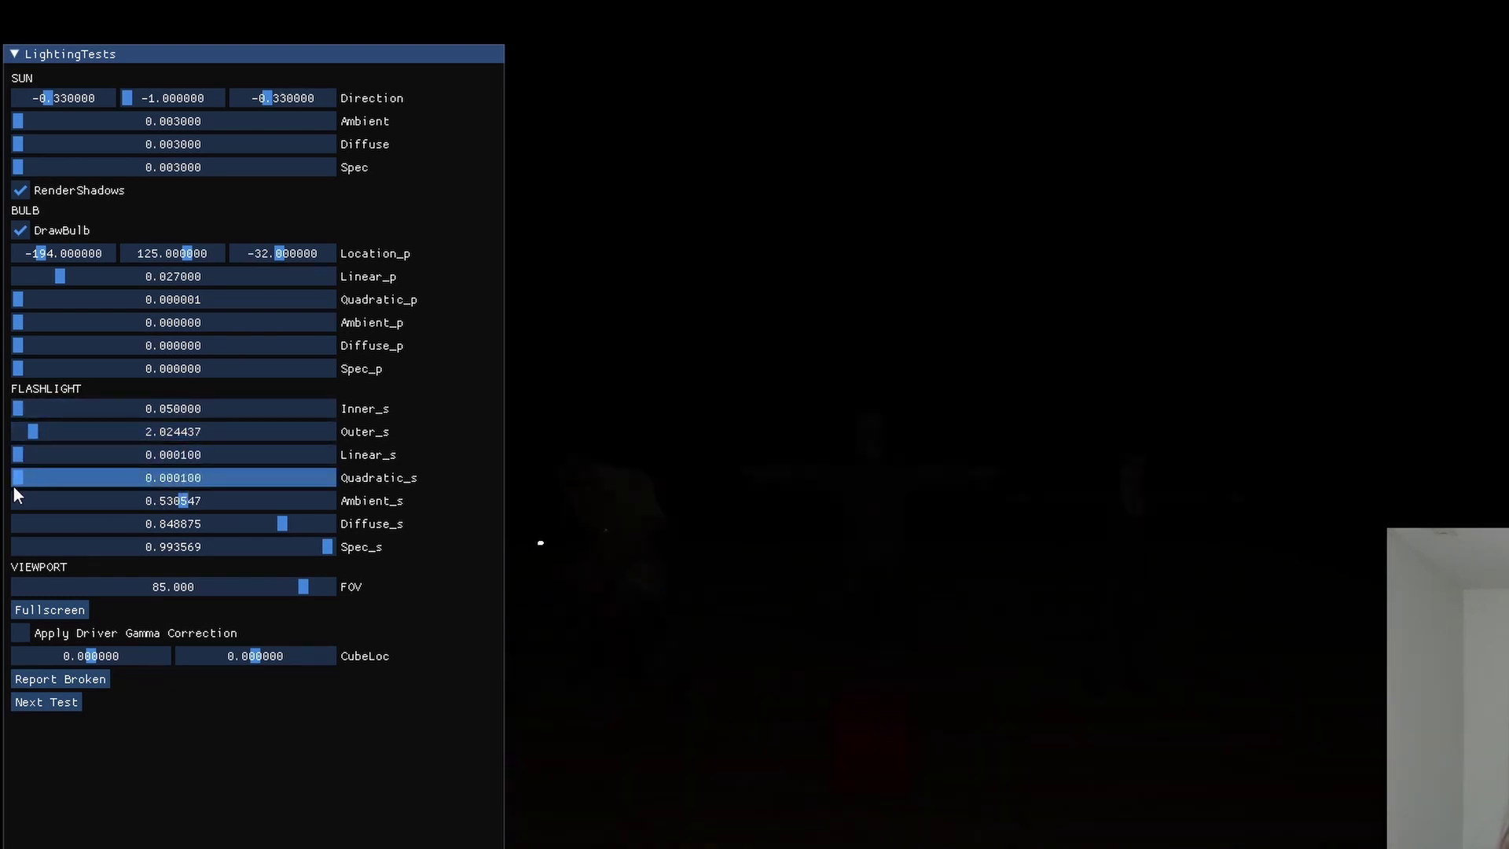
Step: Fly around the characters and widen the flashlight cone with Inner_s at about 1.68 and Outer_s at about 5.36
key(w)
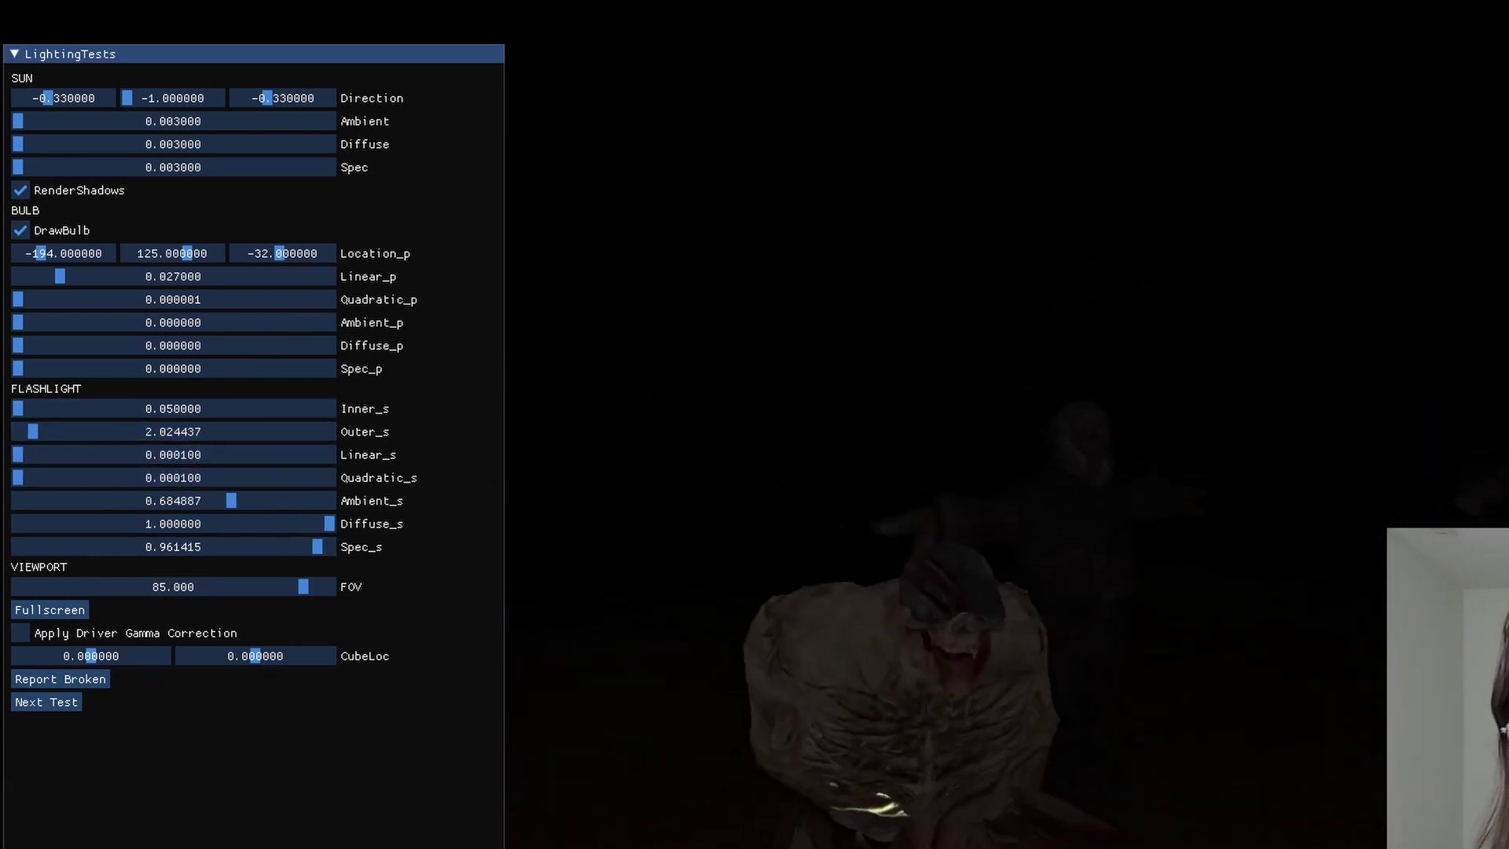
key(s)
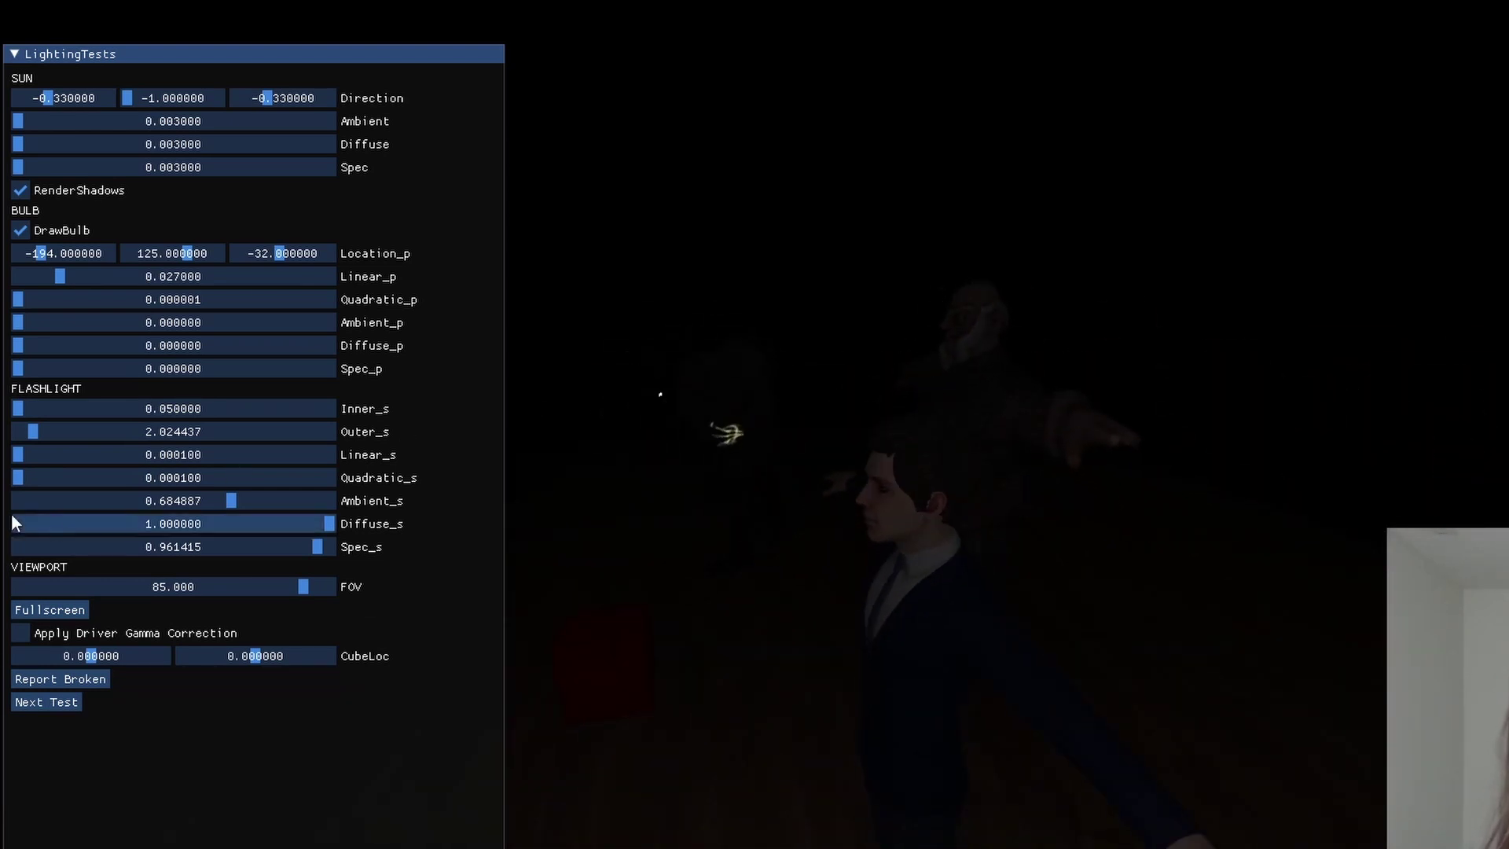
mouse_move(36, 431)
mouse_down()
mouse_move(57, 432)
mouse_move(47, 409)
mouse_move(87, 434)
mouse_move(51, 431)
mouse_up()
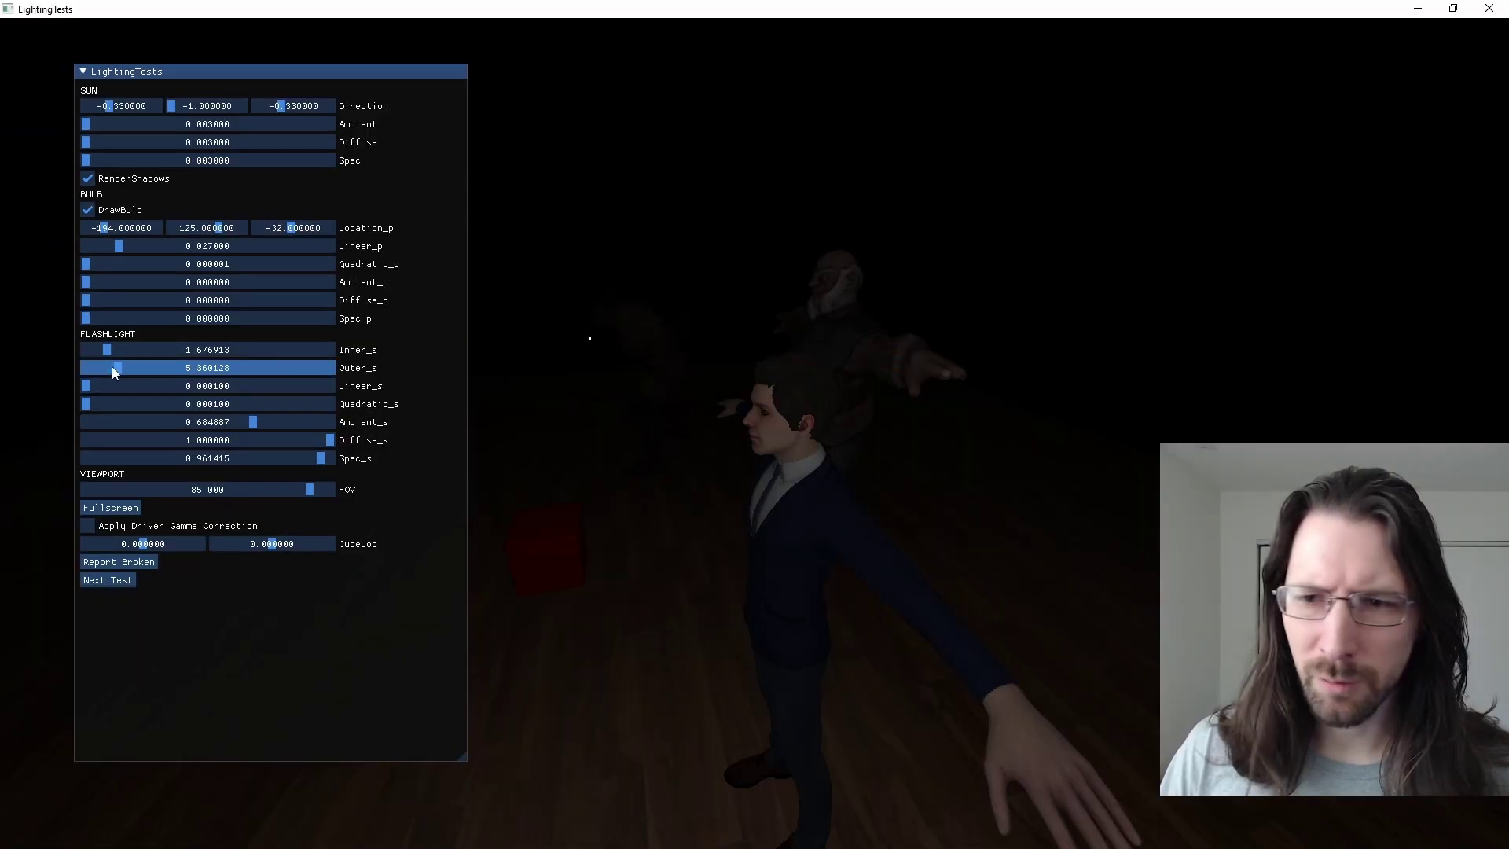
Step: Widen the flashlight cone with Outer_s at about 12.03 and fly around the characters with the settings window collapsed, then expand it again
drag(111, 366, 194, 367)
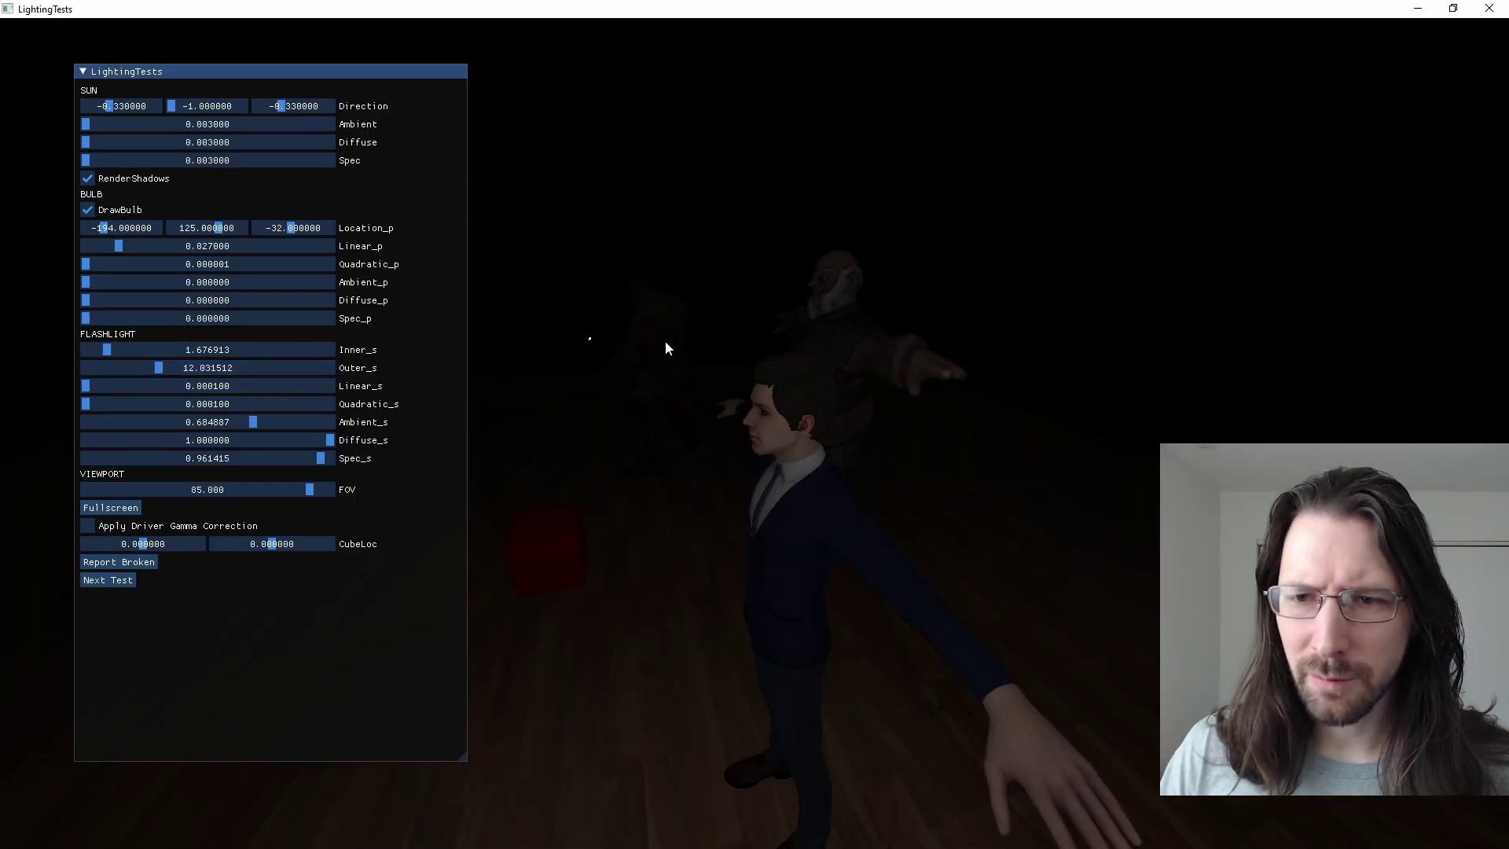
key(a)
key(w)
right_drag(1345, 361, 1494, 361)
click(86, 72)
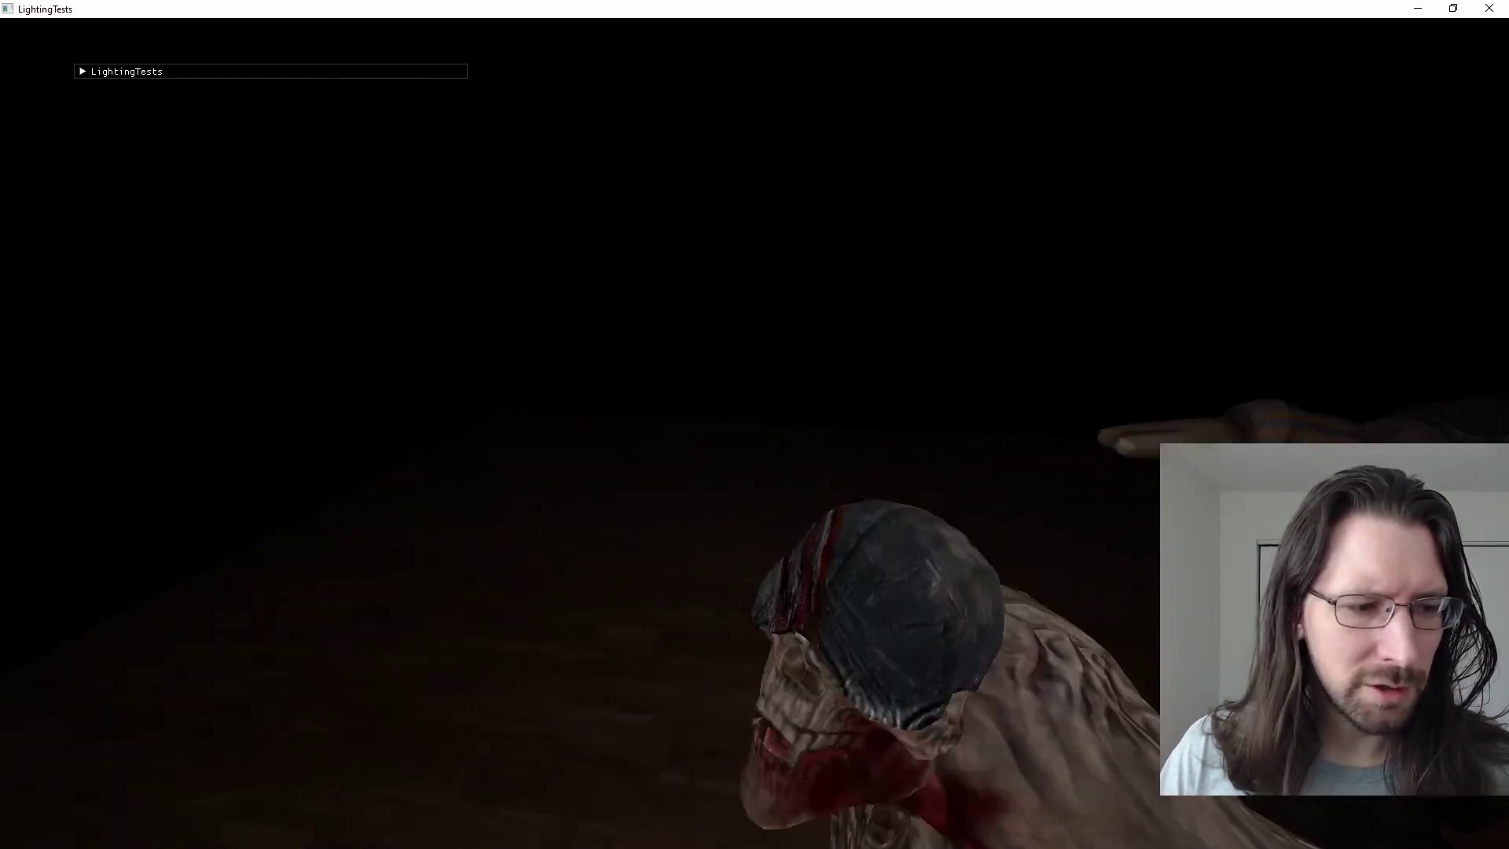
key(w)
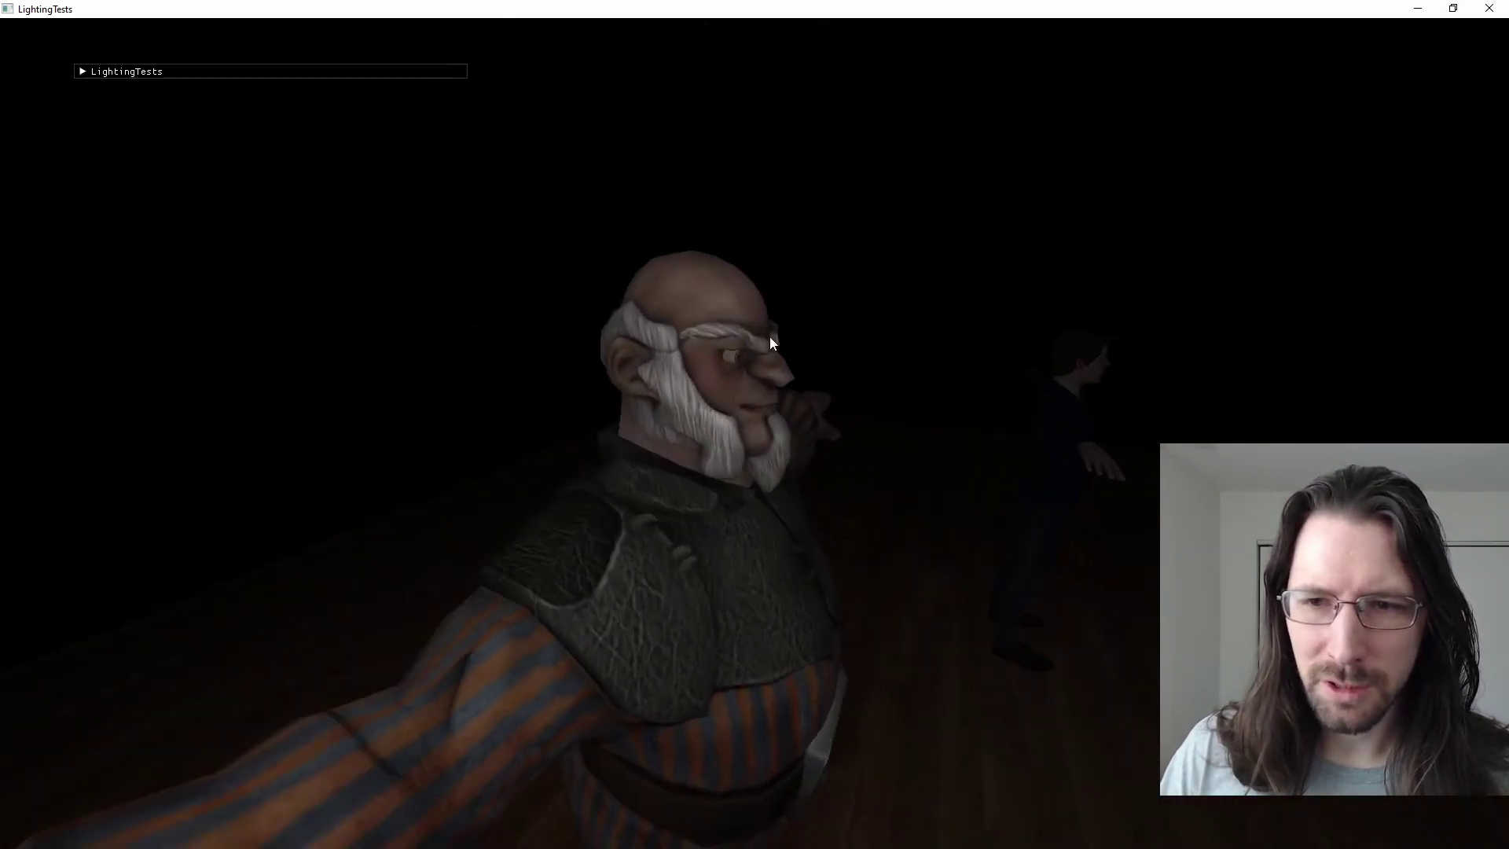
click(82, 71)
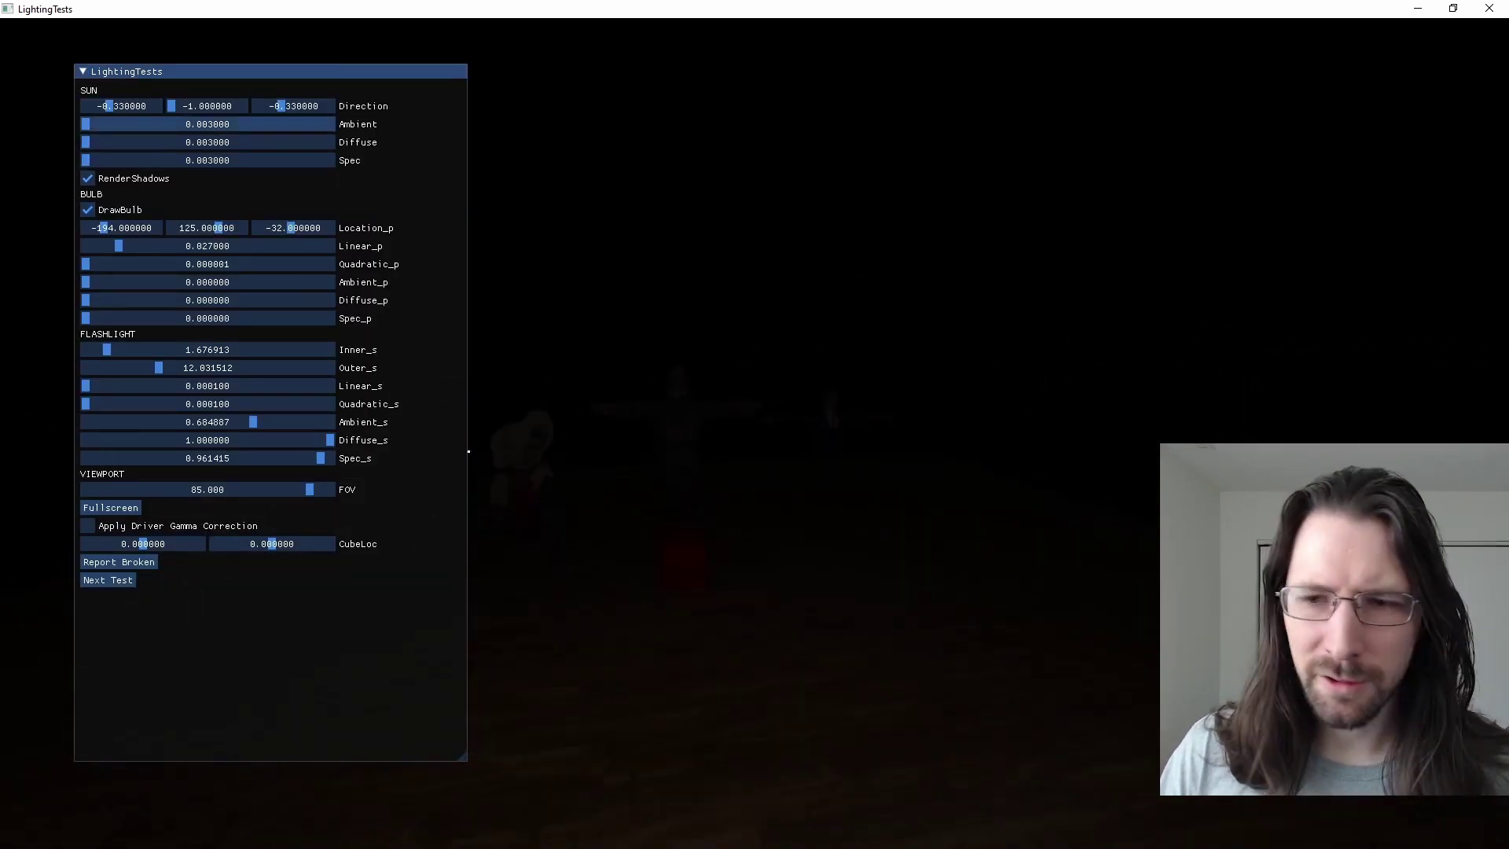
Step: Narrow the flashlight with Outer_s at about 3.82 and Inner_s at about 1.31, and raise Ambient_s and Spec_s to 1.0
drag(162, 370, 103, 351)
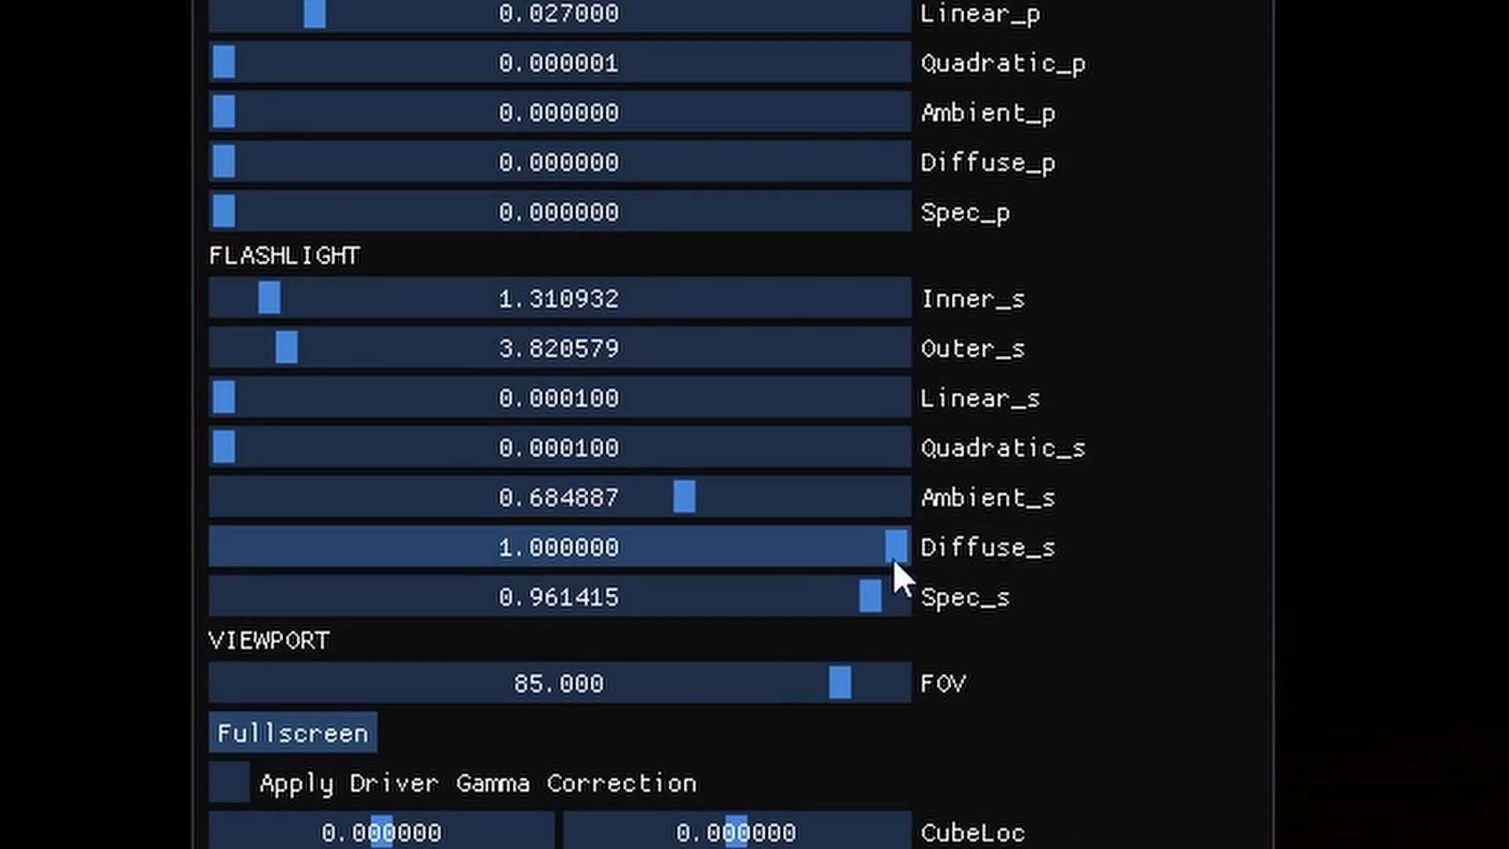
click(904, 597)
drag(762, 516, 927, 511)
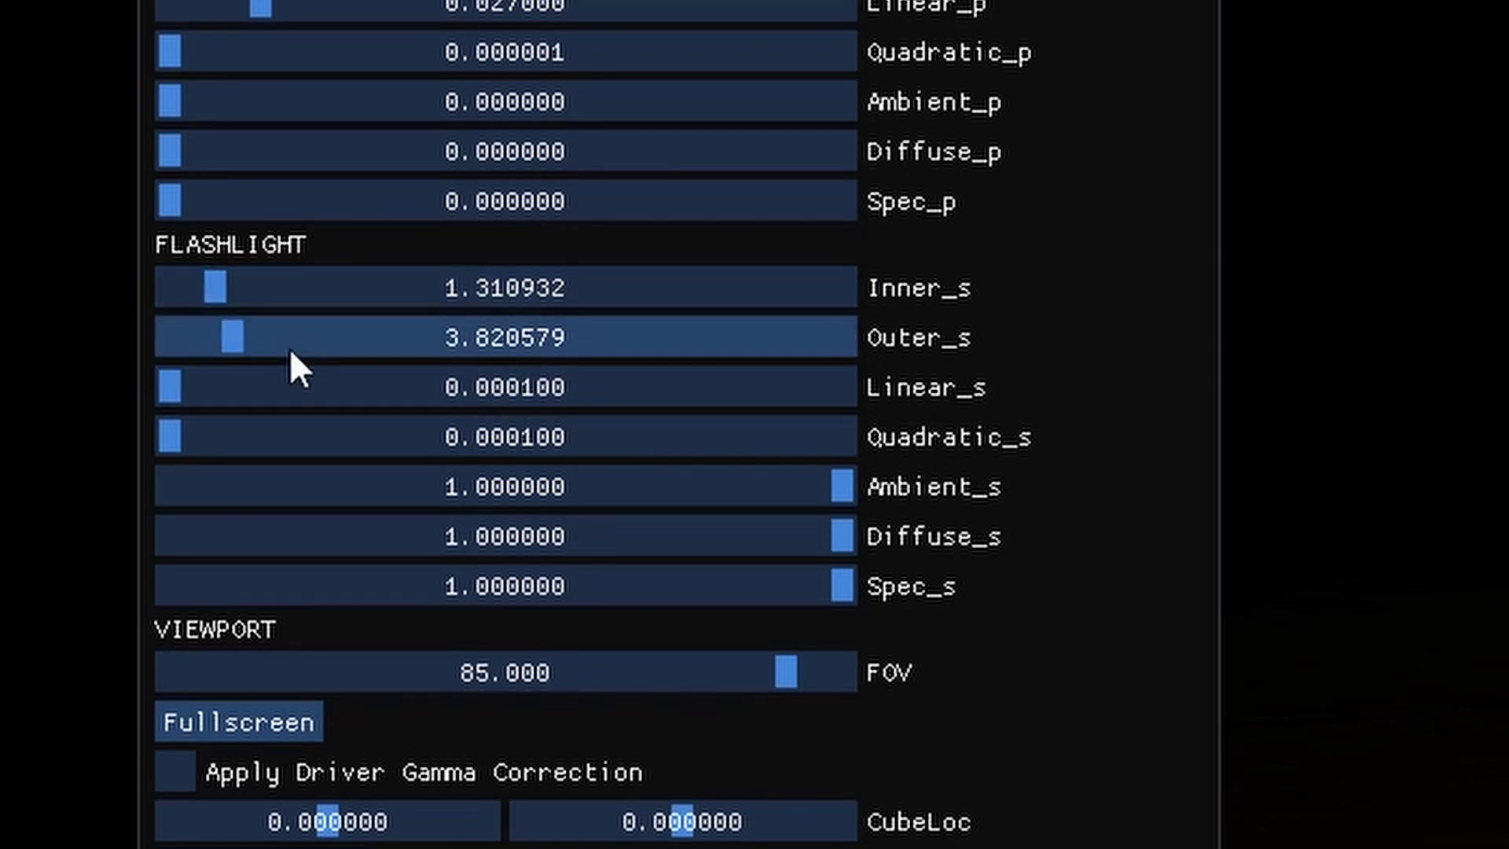
Step: Set the flashlight's Inner_s to 0.03 and Outer_s to about 4.08, and fly back and forth to view the characters
drag(250, 324, 161, 338)
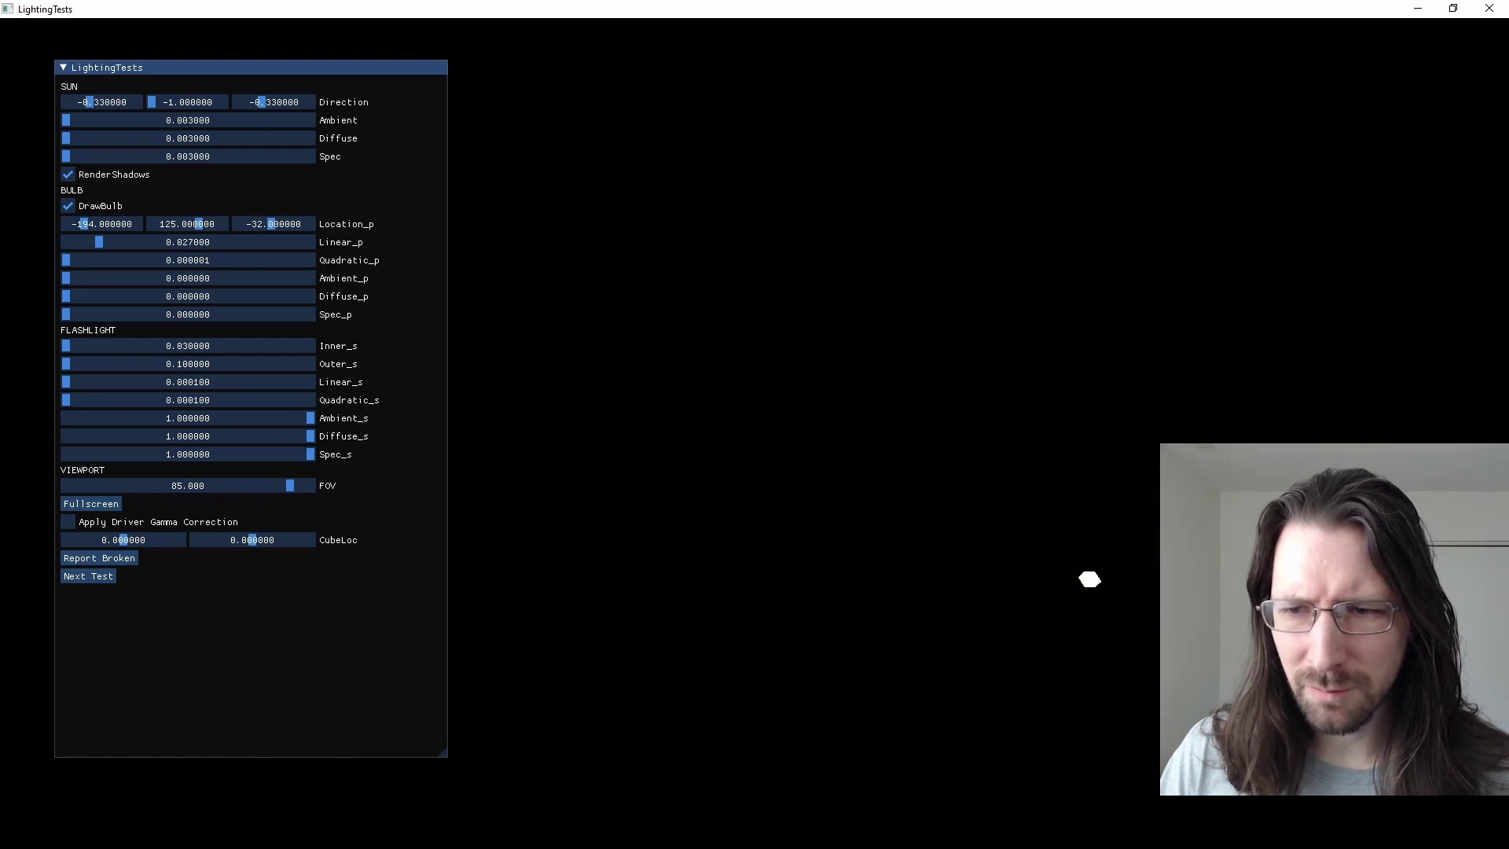
drag(72, 360, 90, 361)
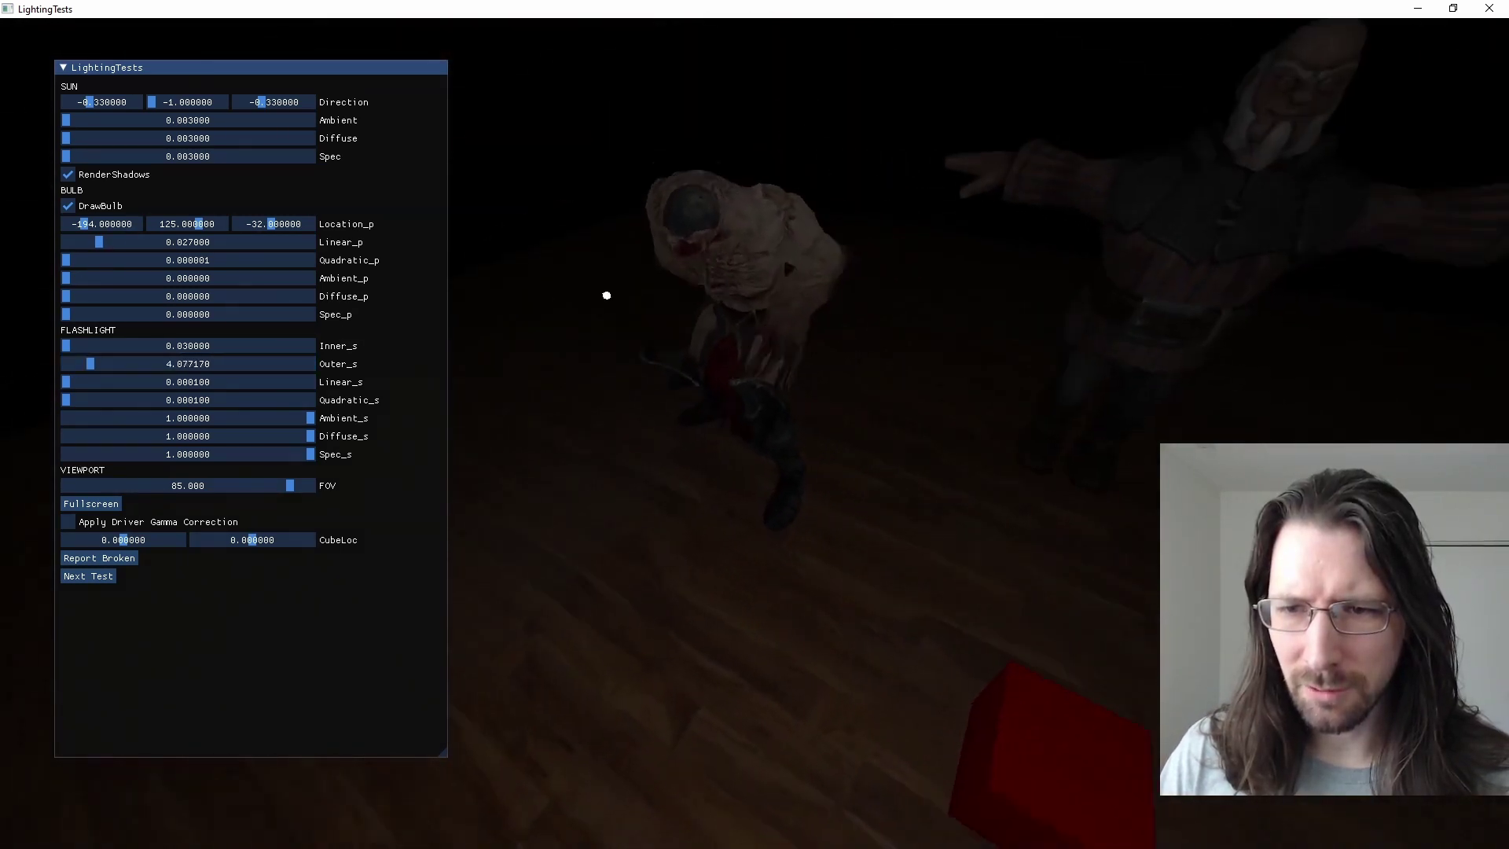
key(s)
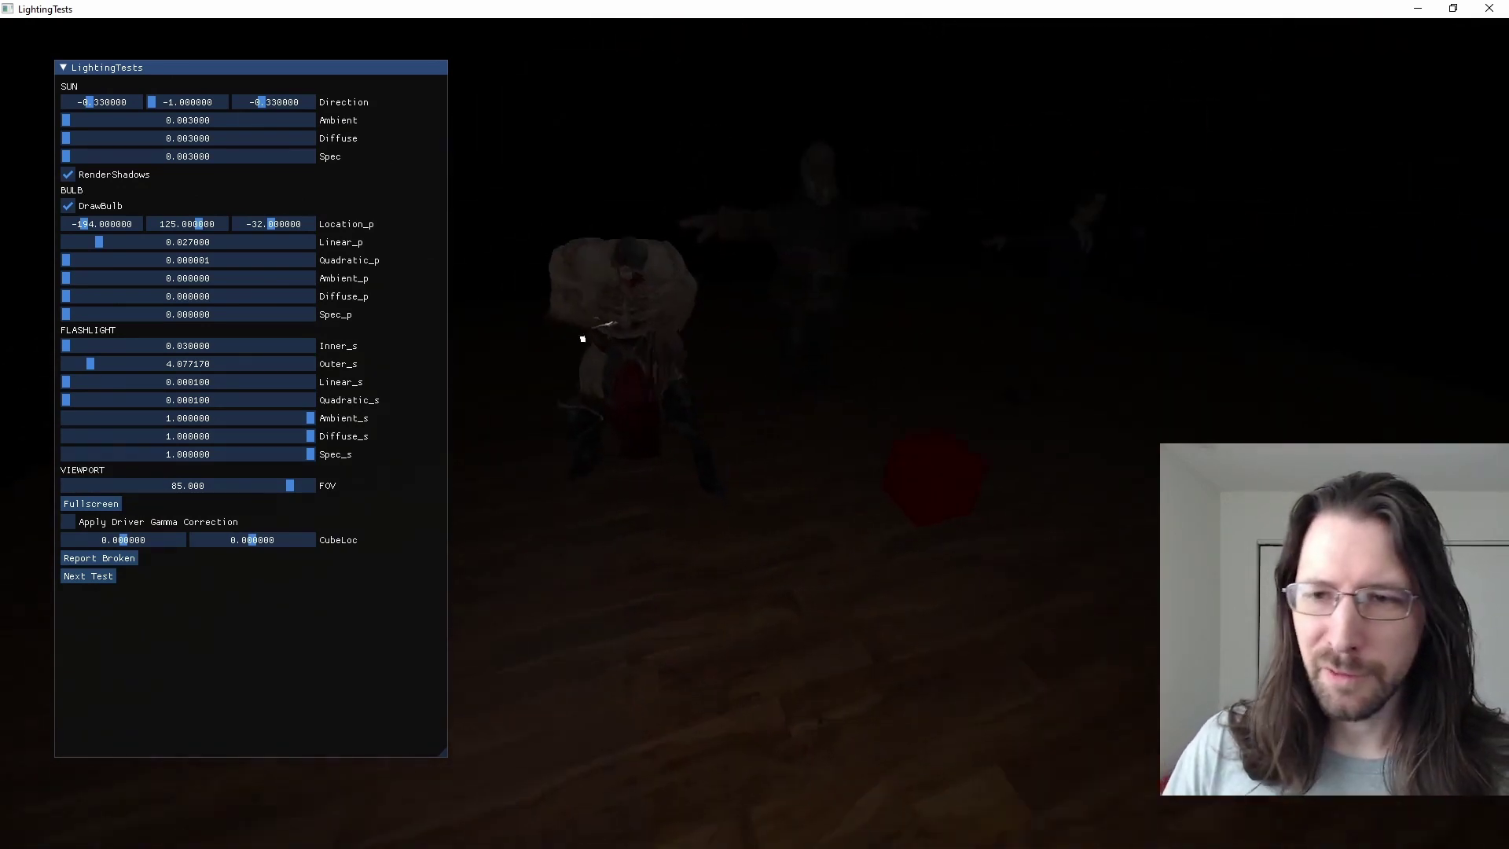
key(s)
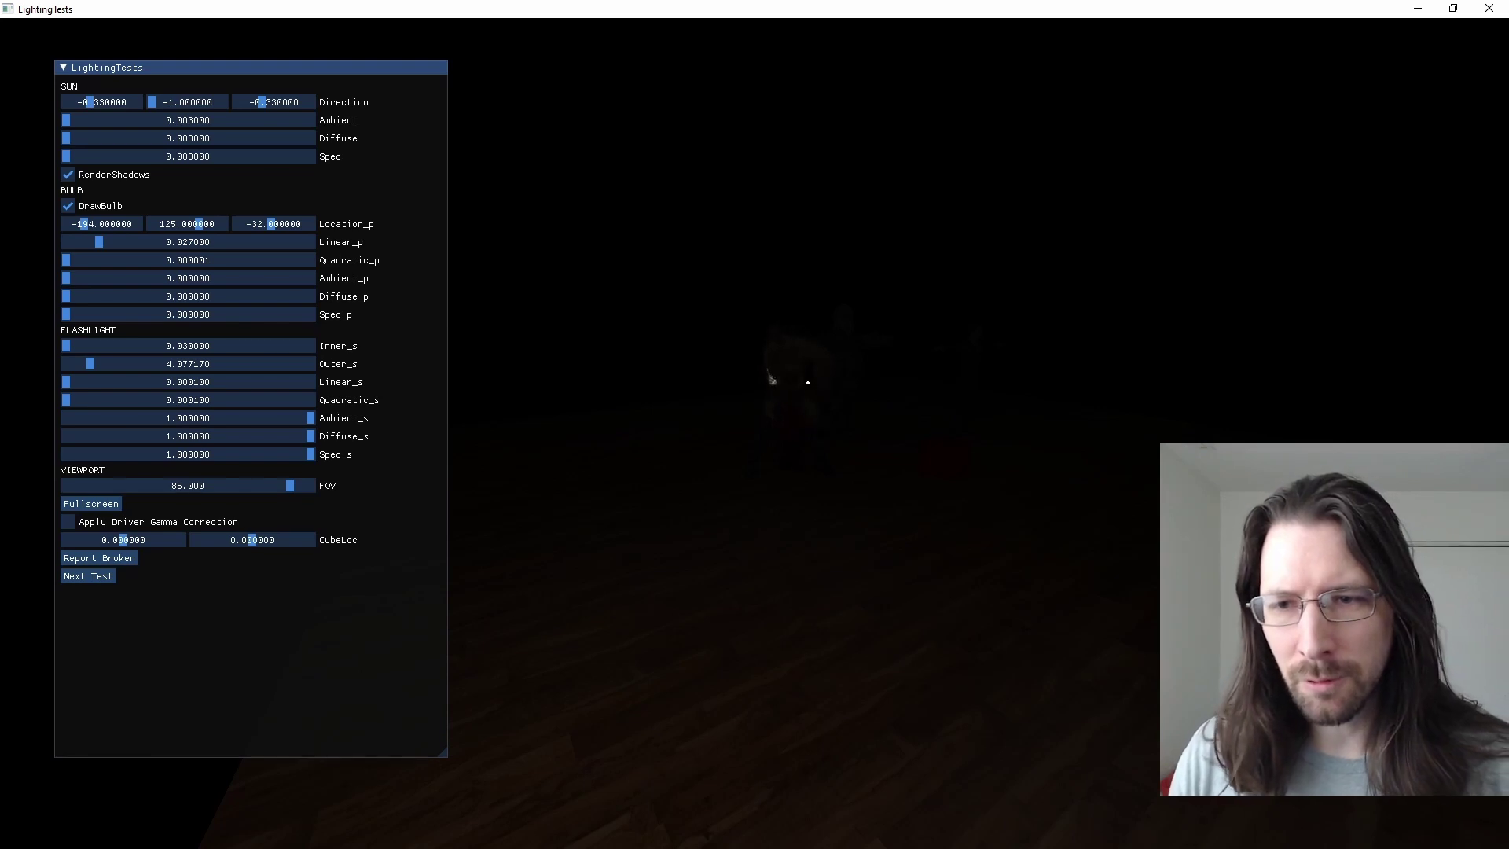
key(w)
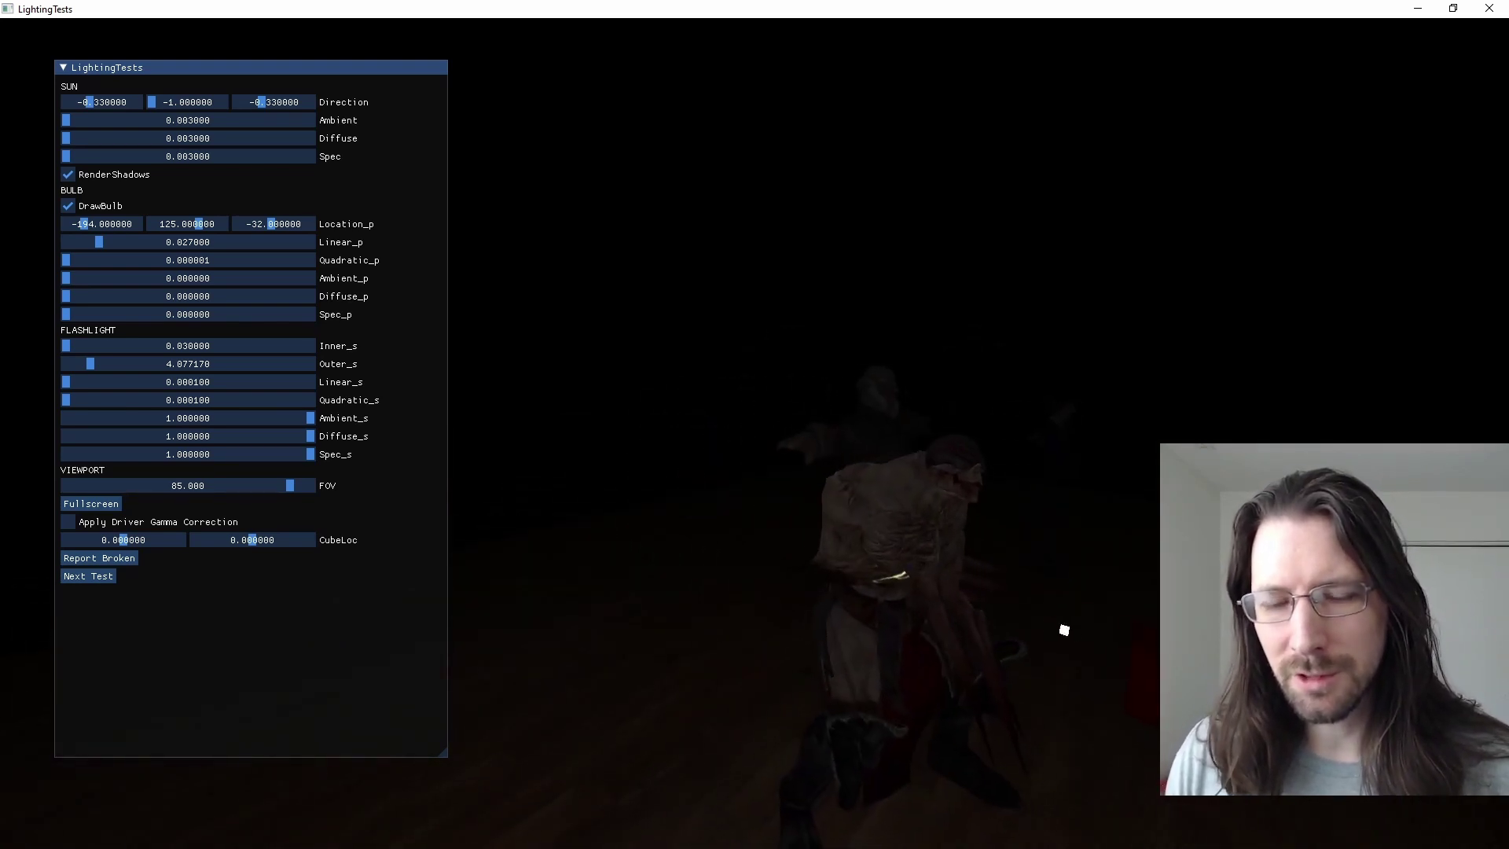
key(w)
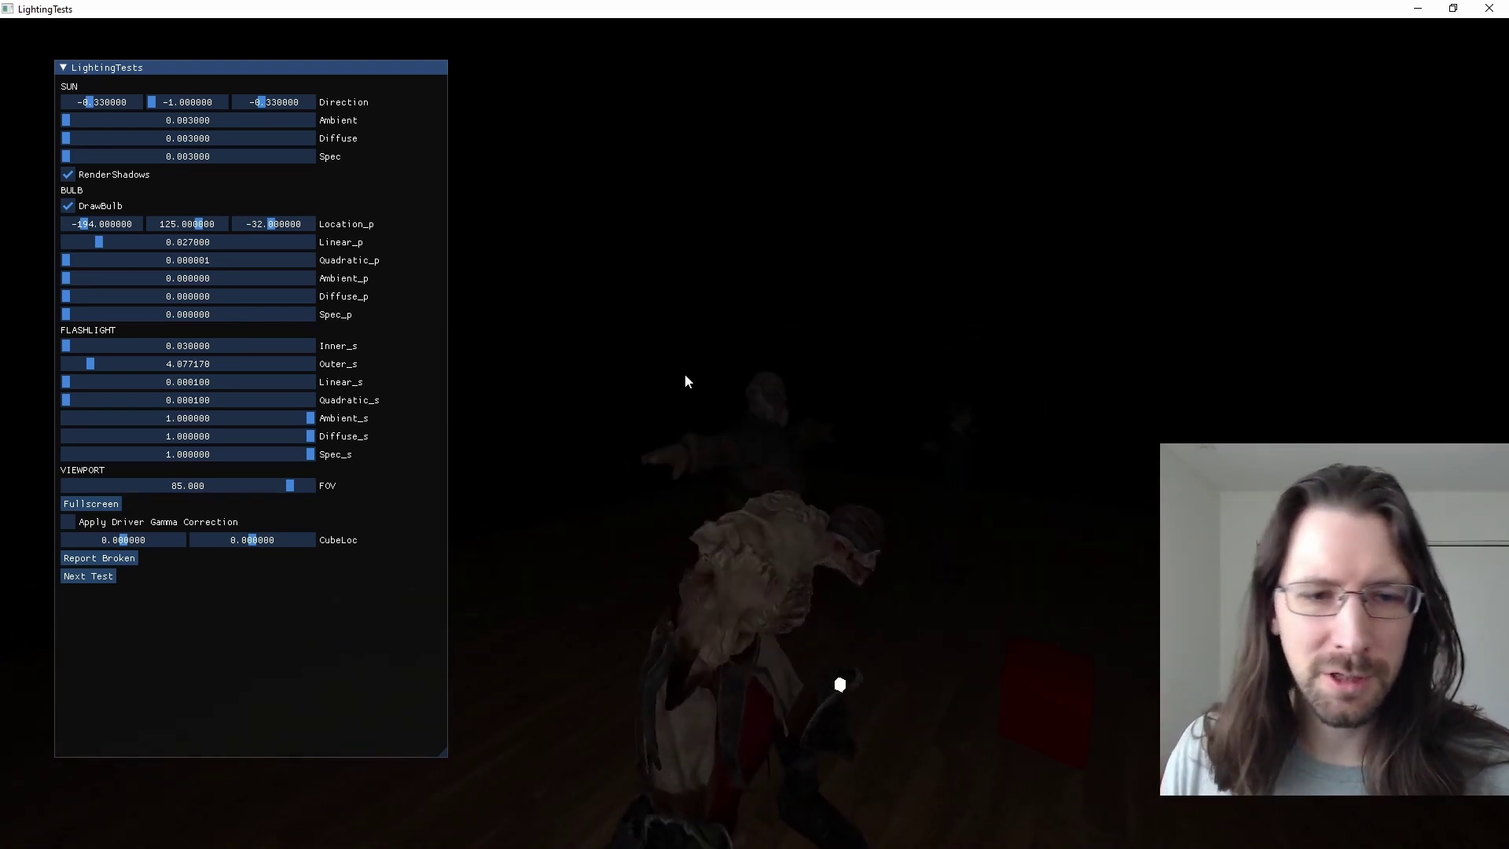
right_drag(815, 428, 641, 381)
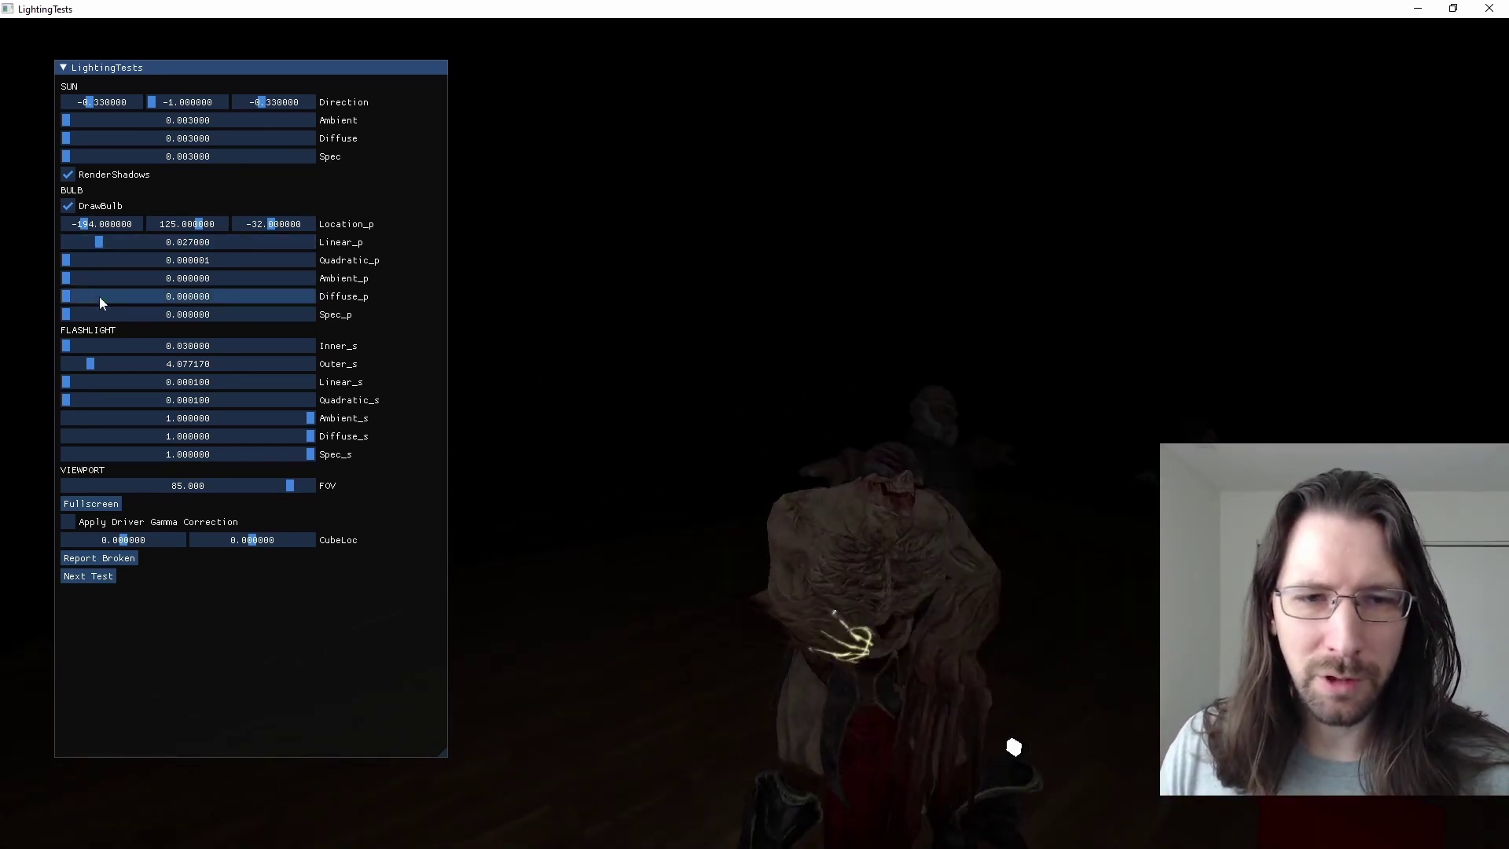
Step: Set the flashlight's Ambient_s, Diffuse_s and Spec_s to 0, and the bulb's Ambient_p to about 0.62, Diffuse_p 0.47, Spec_p 0.65 and Quadratic_p 0.0021
drag(229, 419, 45, 425)
drag(196, 437, 27, 465)
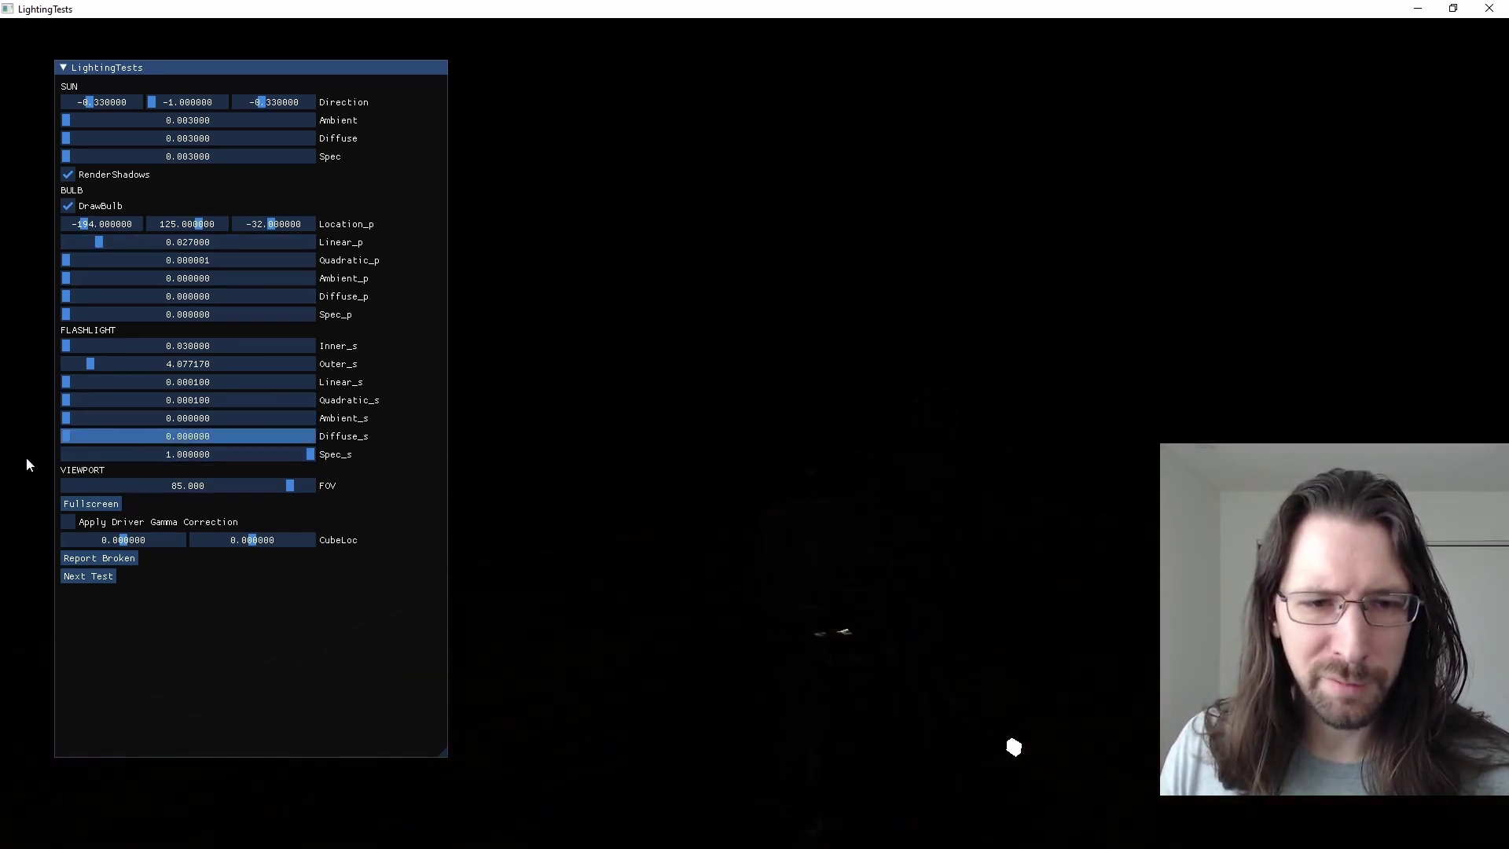
drag(136, 408, 160, 401)
drag(67, 296, 213, 296)
drag(69, 260, 170, 263)
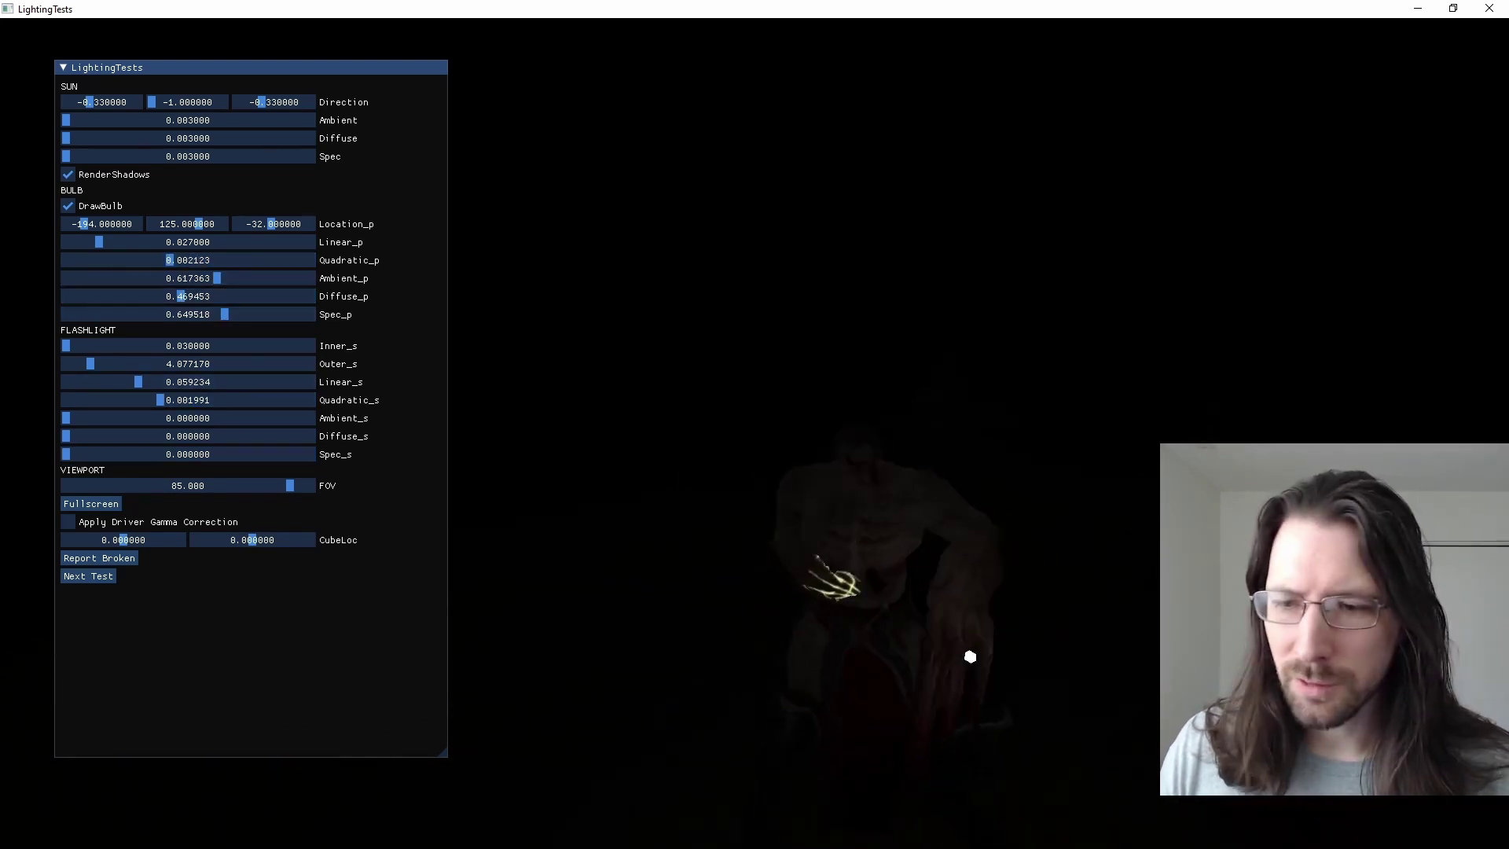
Step: Move the bulb in front of the hunched character with the third Location_p value at about -64.5, and set the sun's Diffuse to about 0.077
key(s)
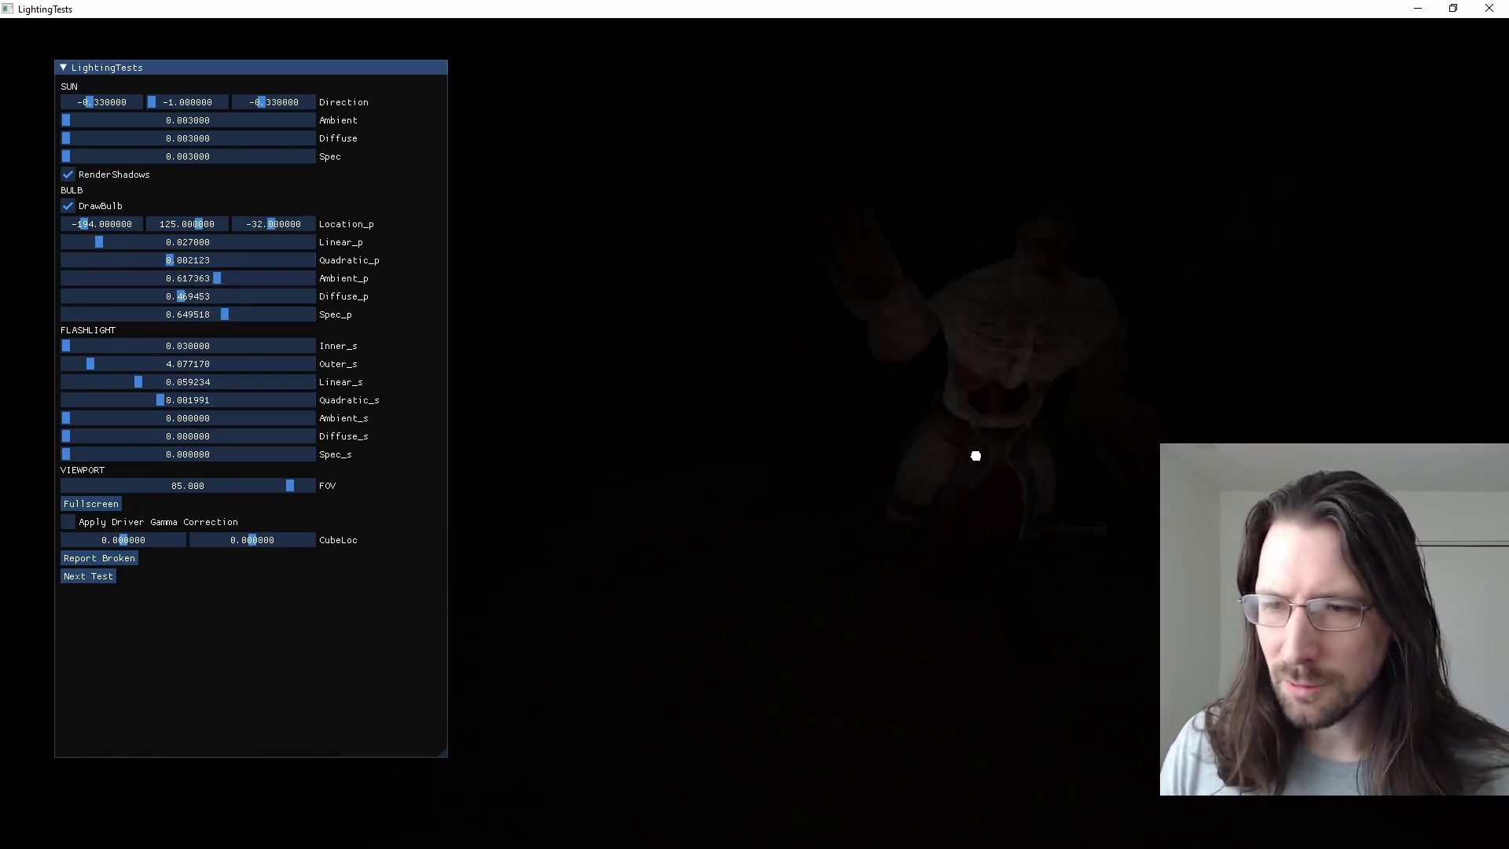
mouse_move(87, 224)
mouse_down()
mouse_move(104, 224)
mouse_move(85, 228)
mouse_up()
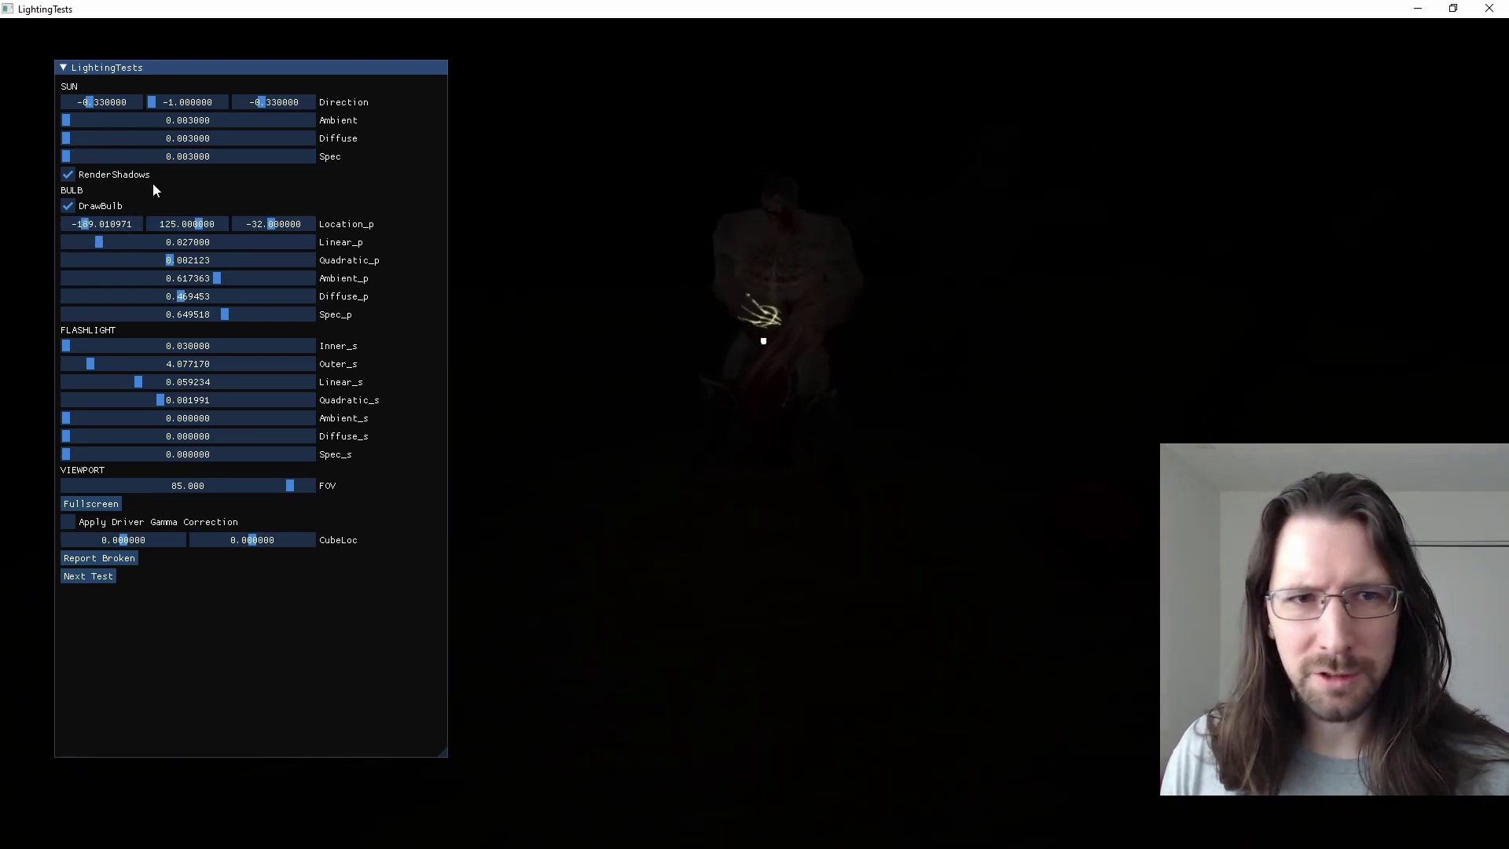
drag(71, 137, 87, 138)
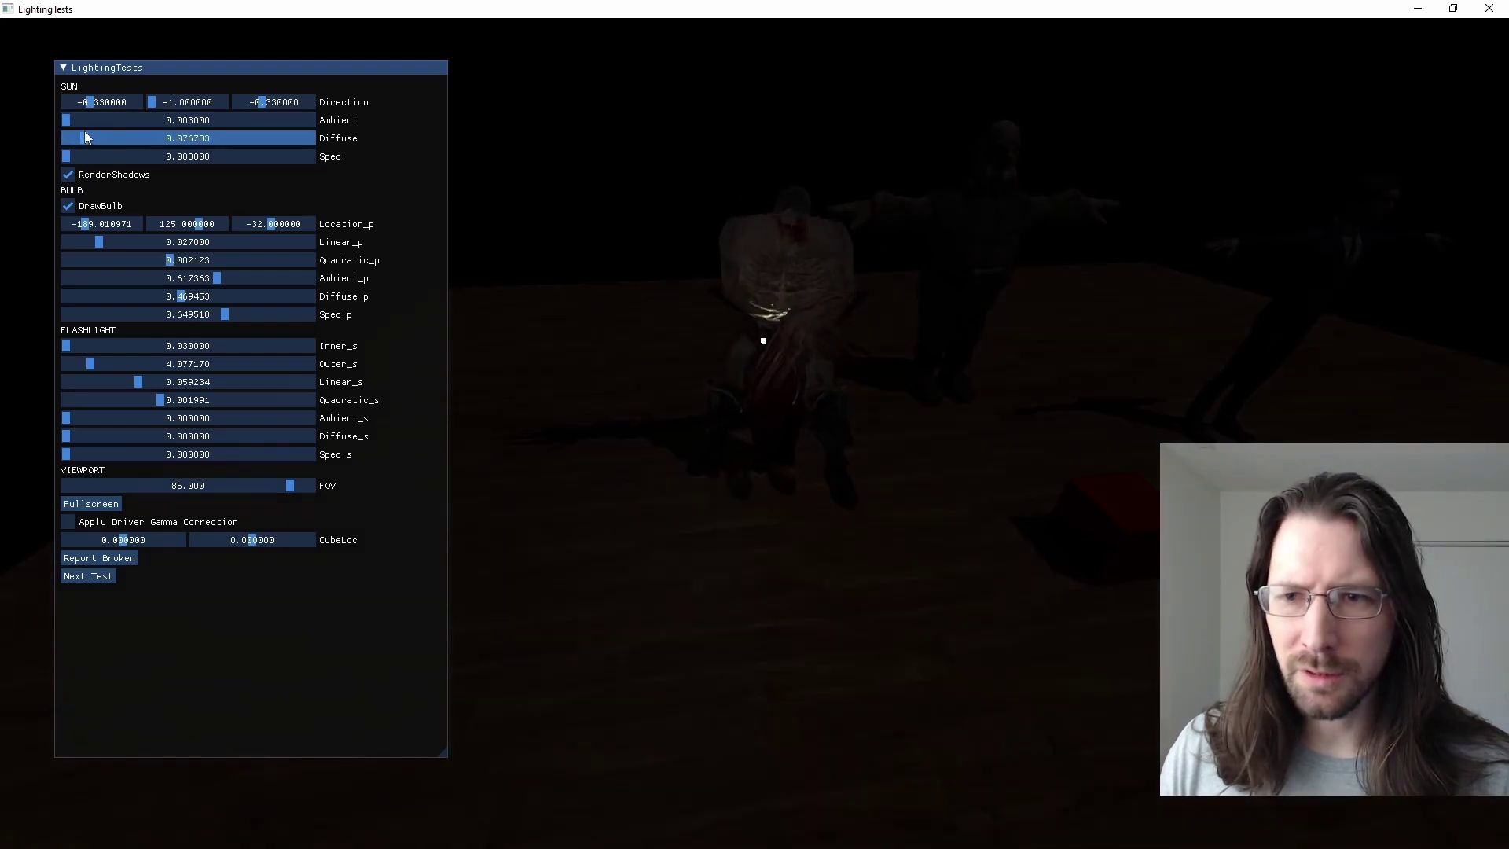
drag(158, 382, 140, 381)
mouse_move(270, 224)
mouse_down()
mouse_move(227, 229)
mouse_move(262, 228)
mouse_up()
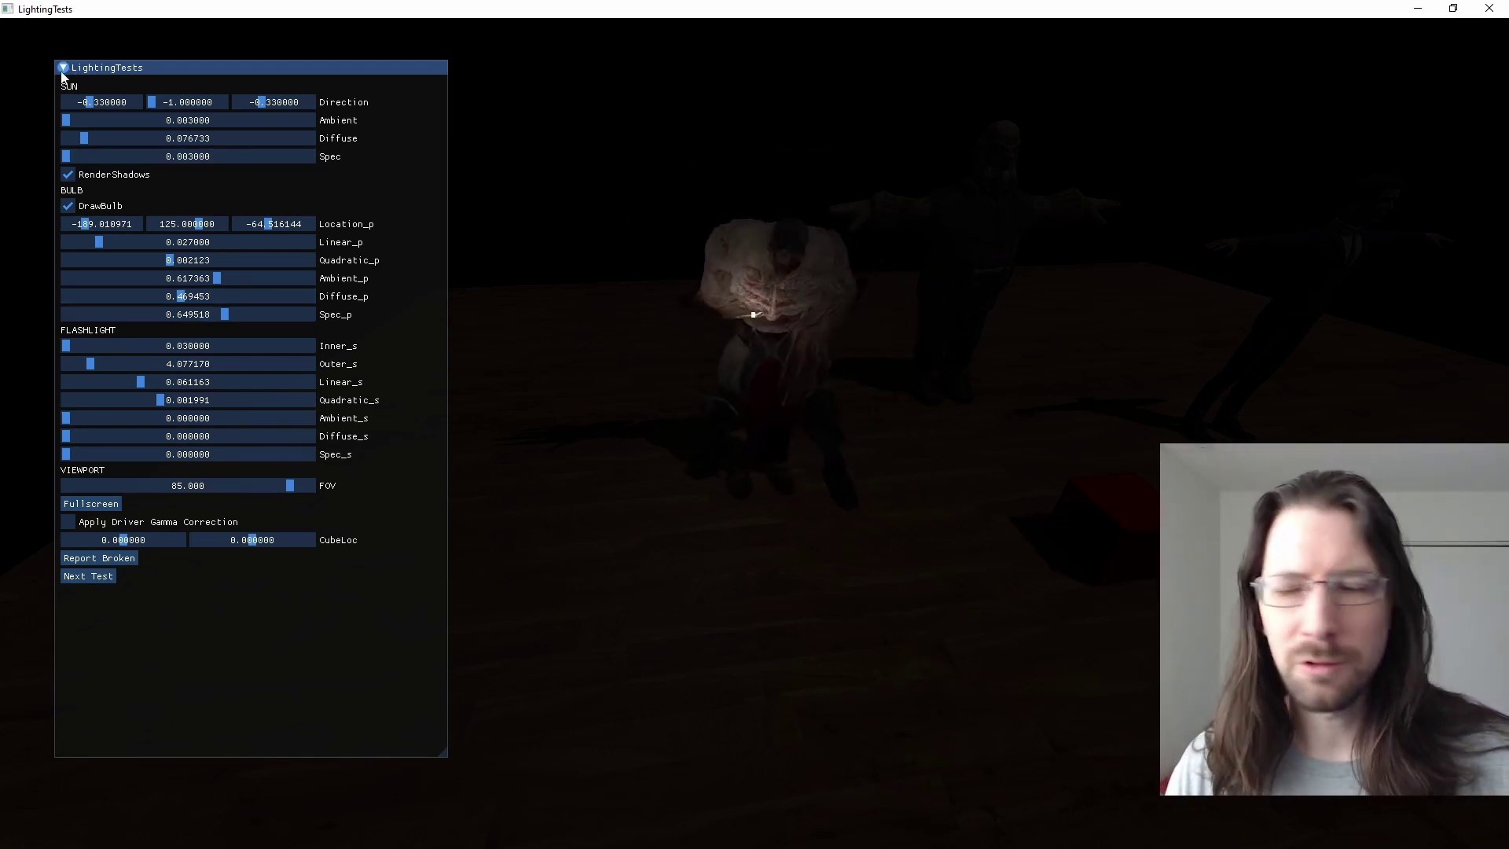
Step: Close the LightingTests window and go back to the sunlight and point light setup code in AAUnitTest.cpp
click(1488, 8)
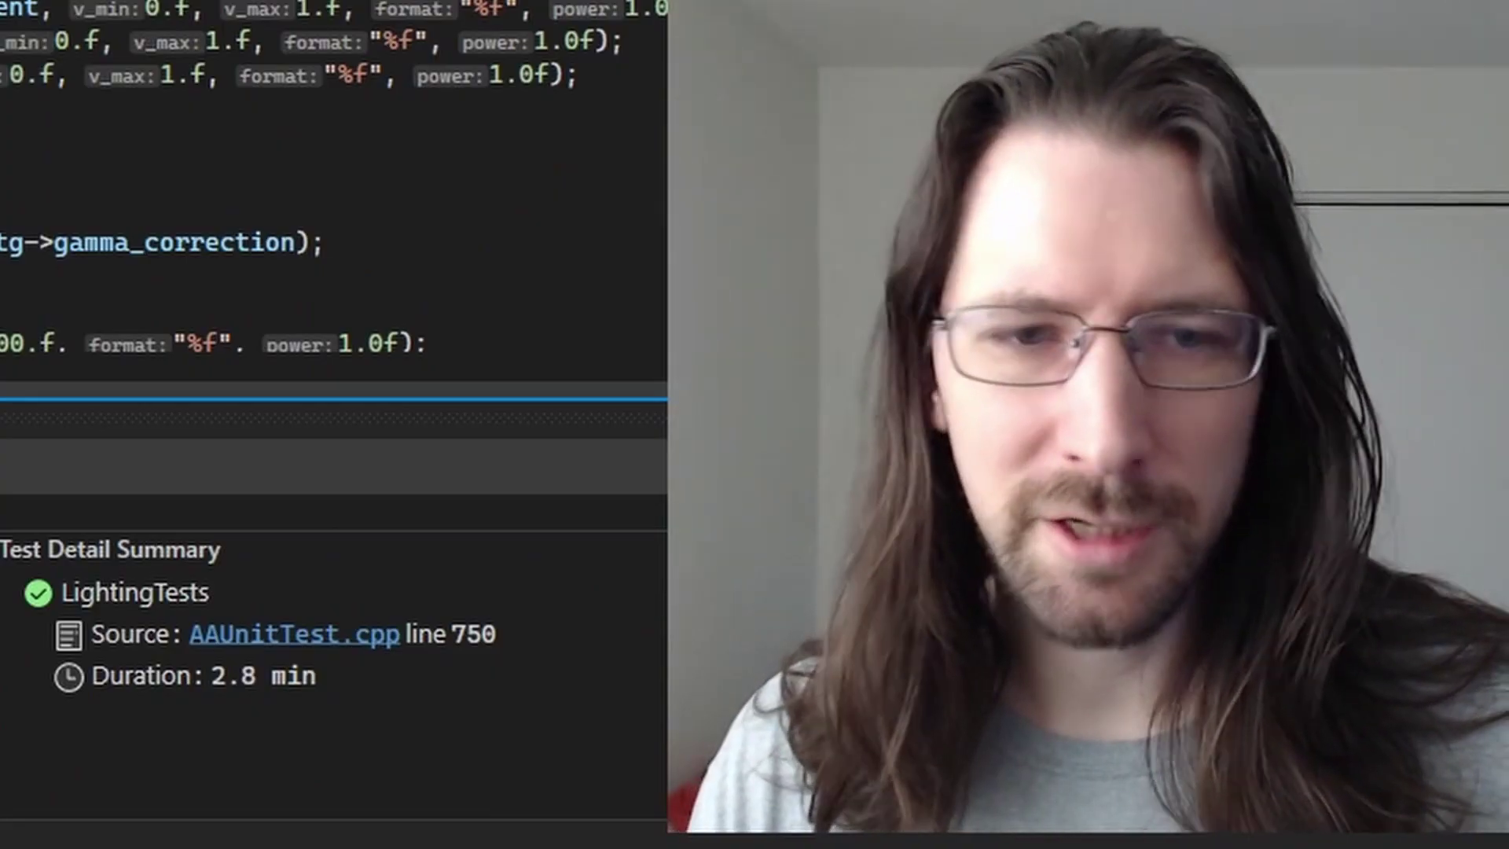
click(105, 153)
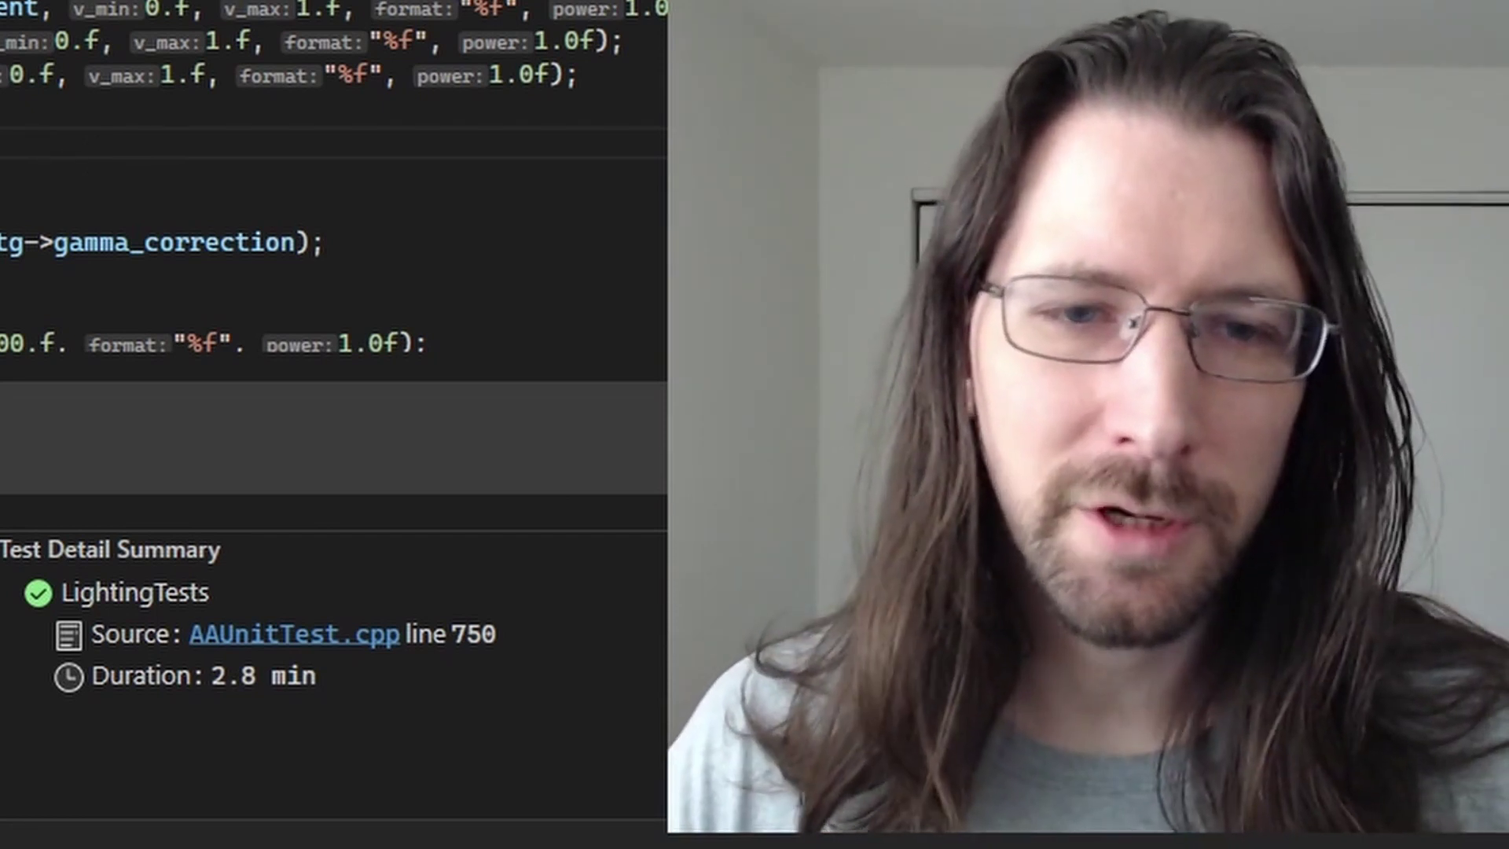
scroll(334, 177, up, 8)
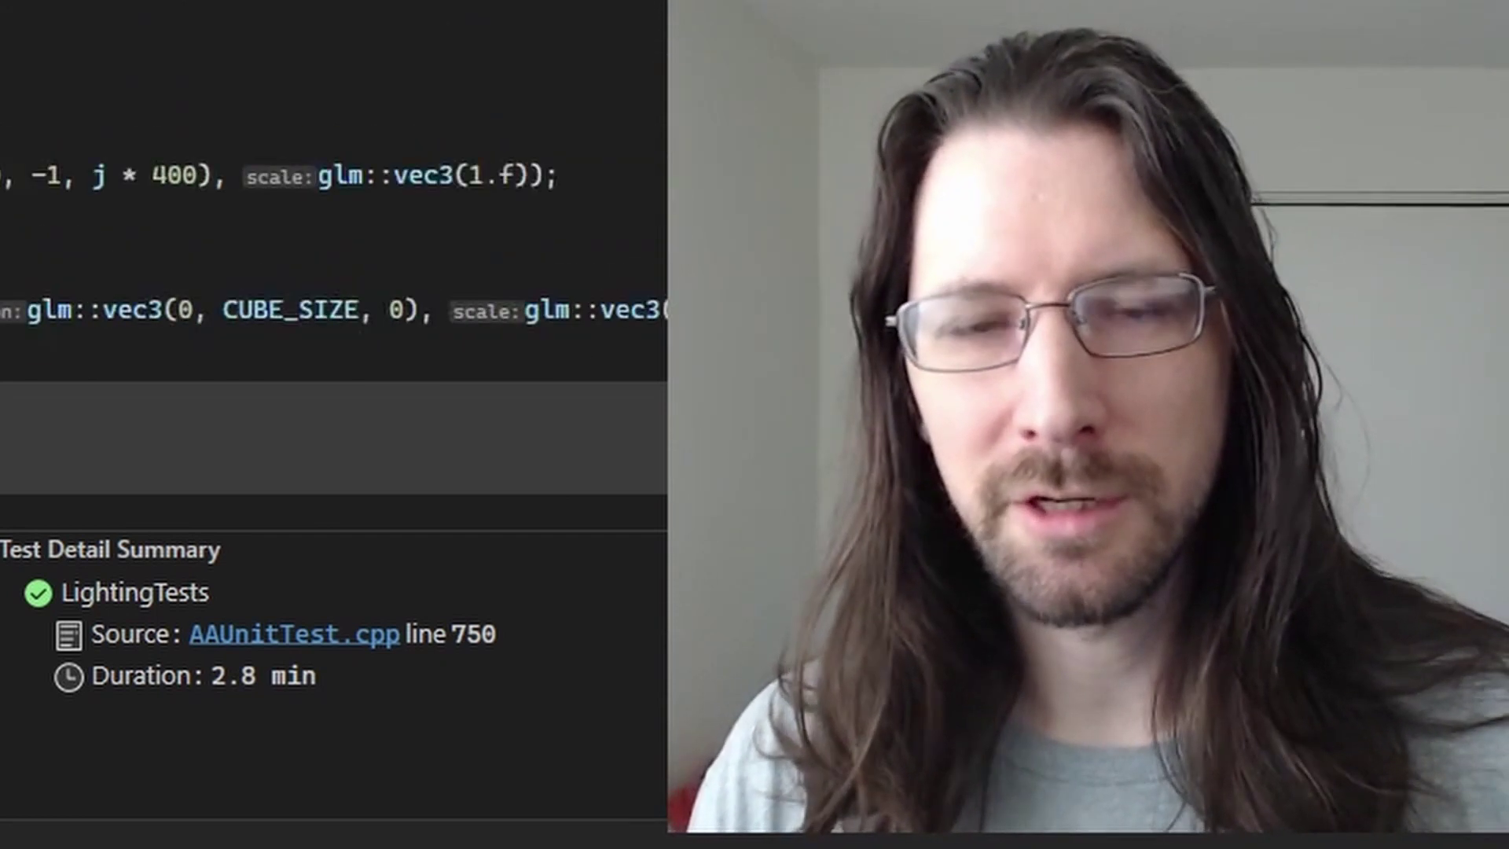
scroll(333, 190, up, 3)
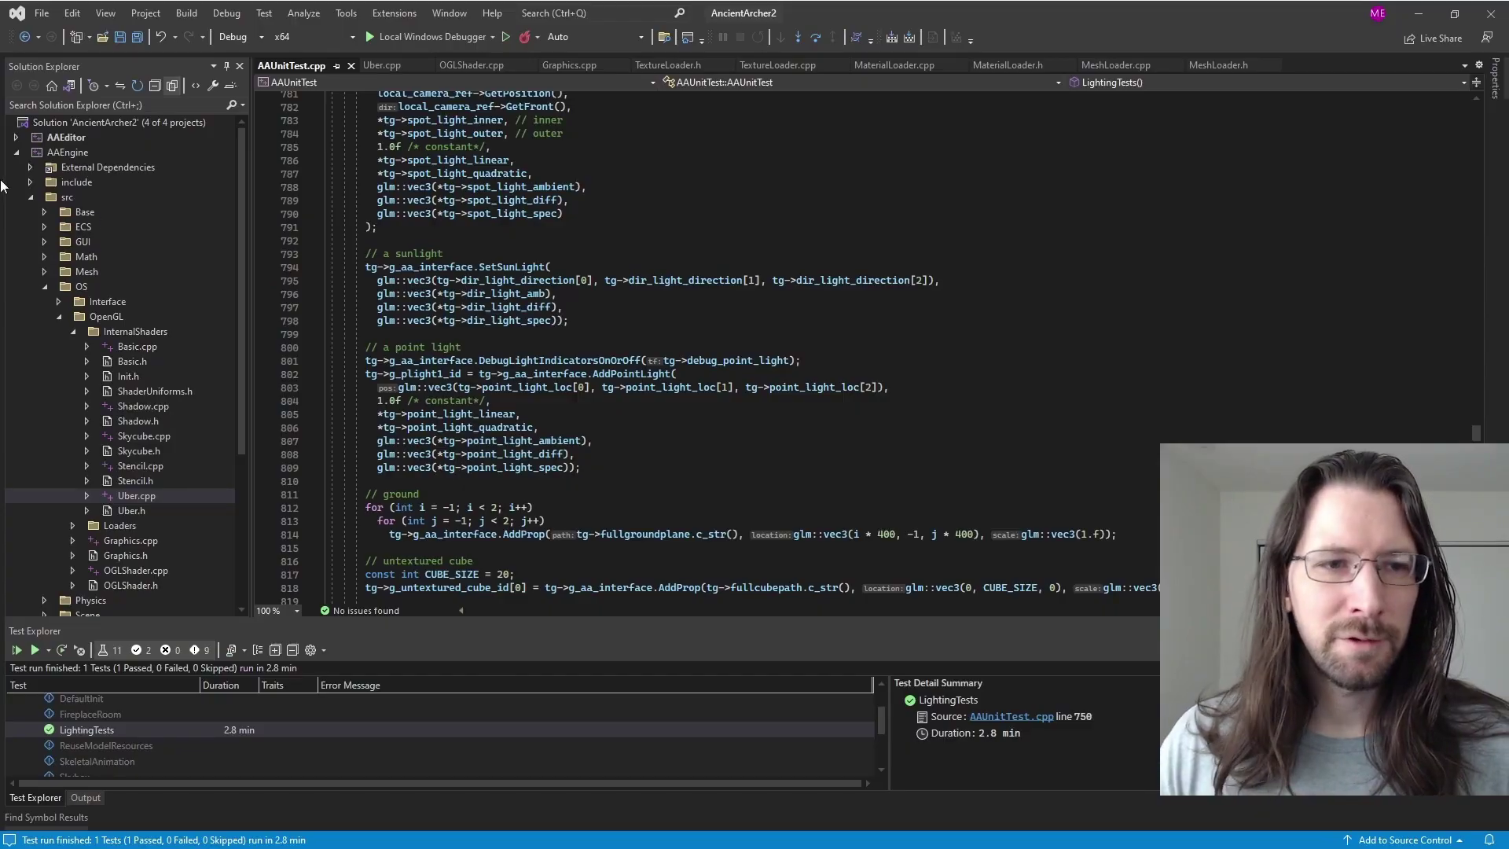
Step: Collapse the AAEngine and AAUnitTest projects and launch the AAEditor startup project in the Local Windows Debugger
click(19, 154)
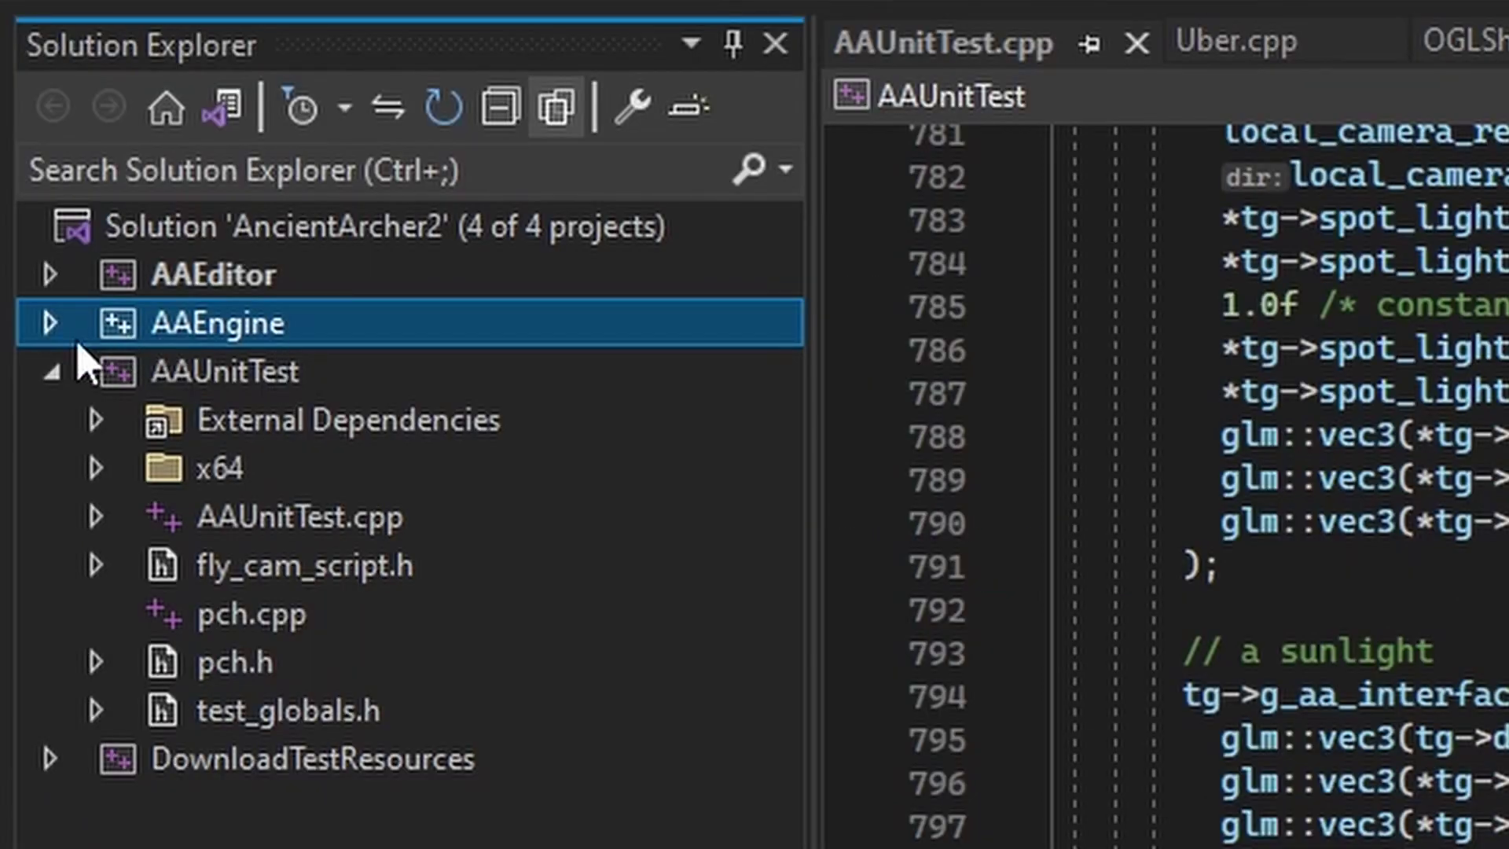
click(17, 167)
click(51, 142)
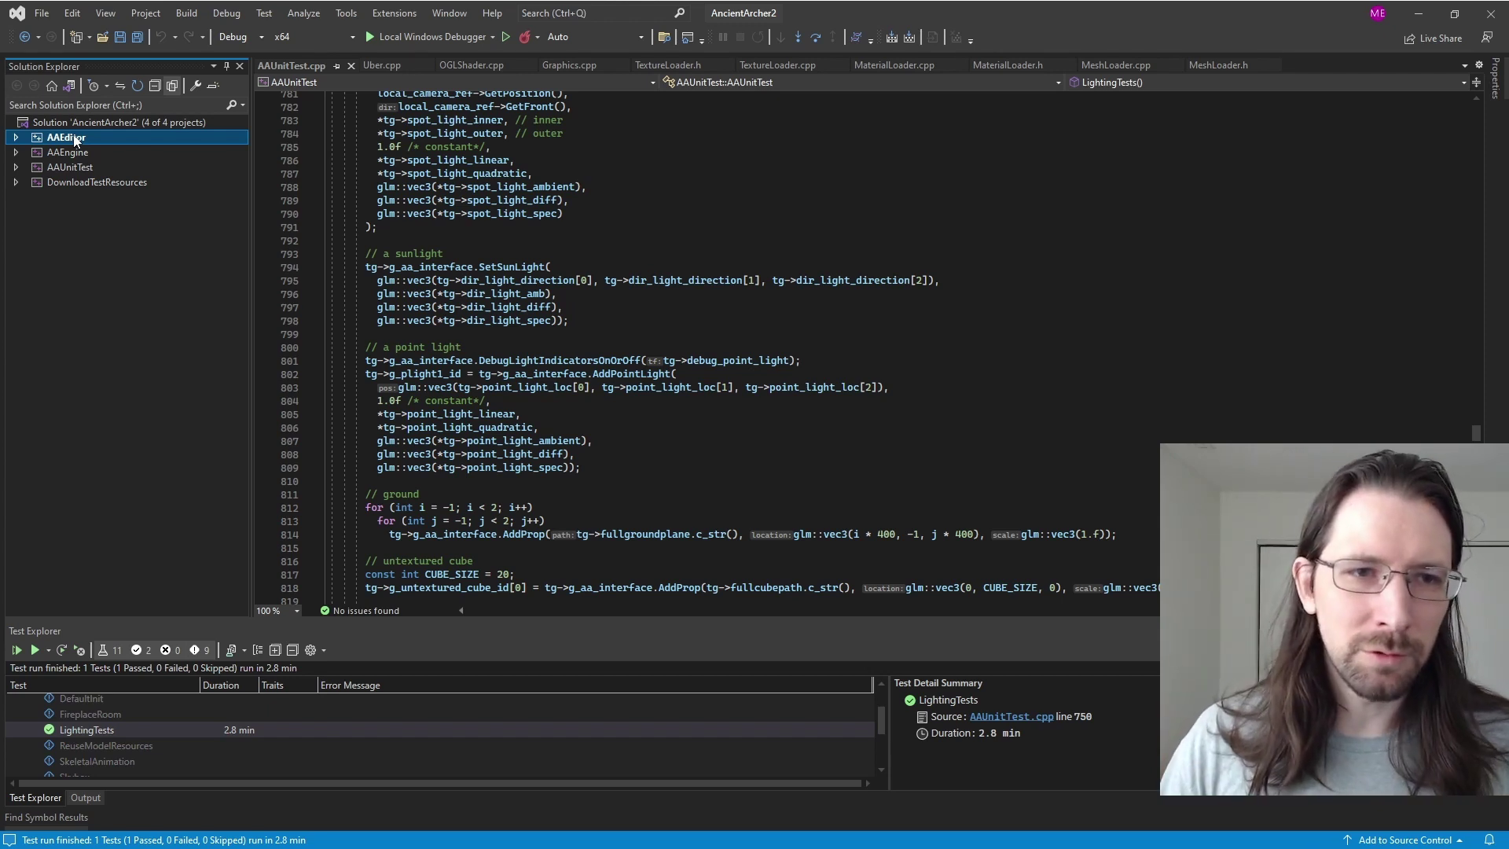
right_click(79, 138)
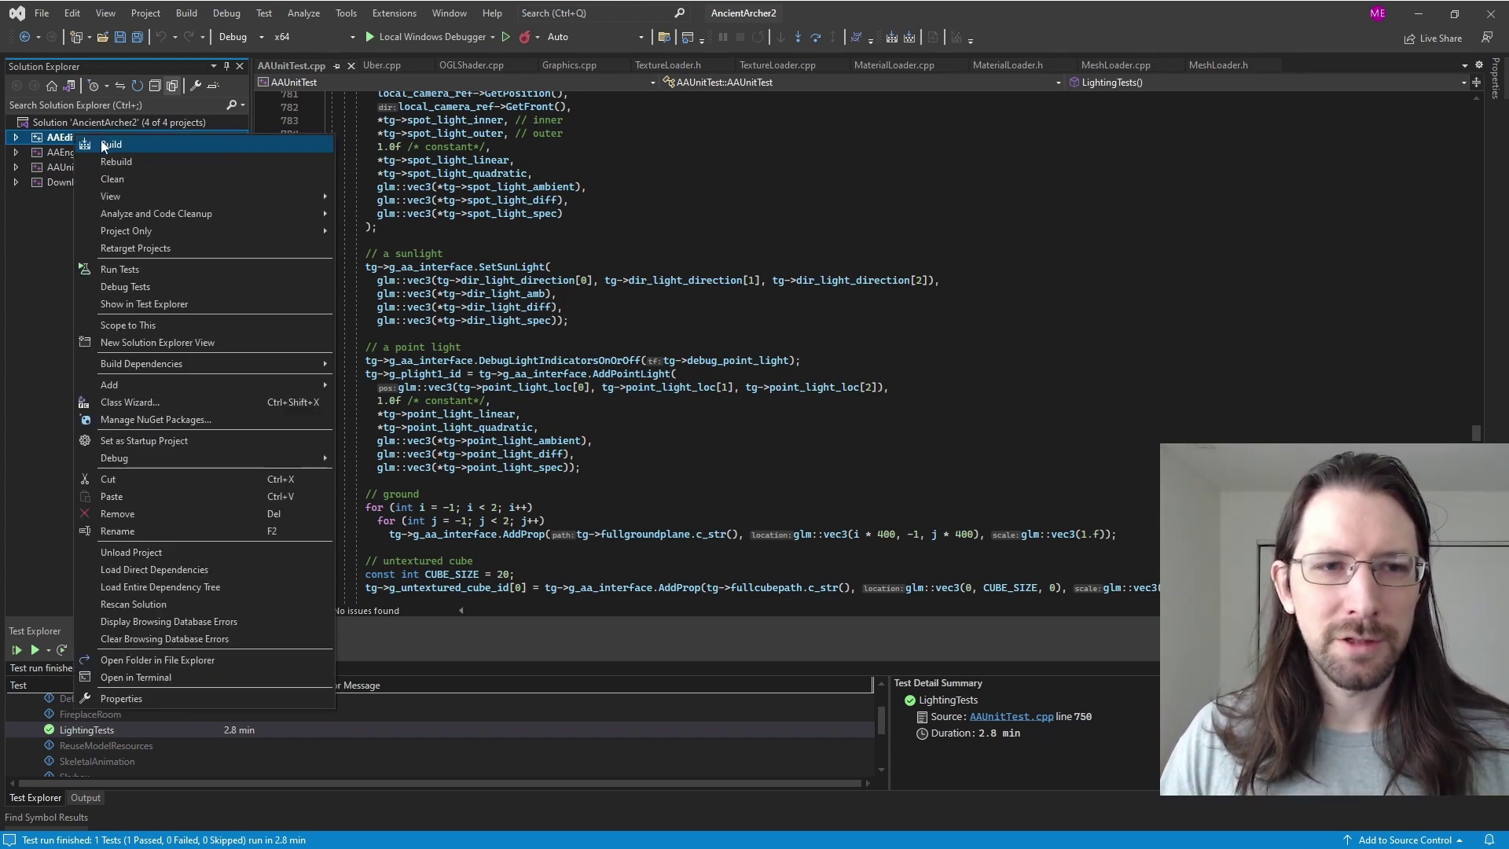
key(Escape)
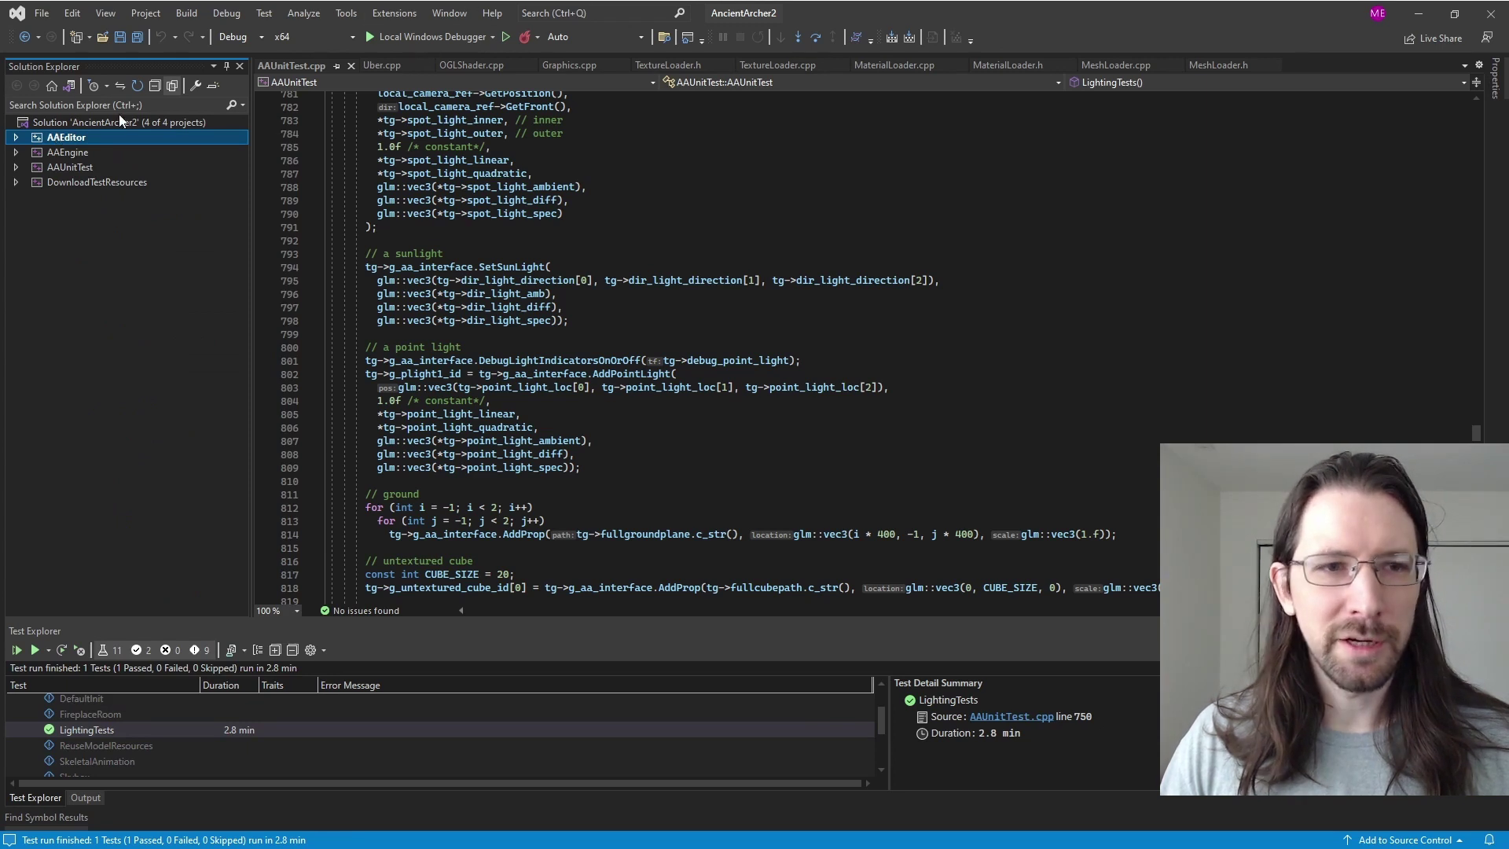
click(374, 36)
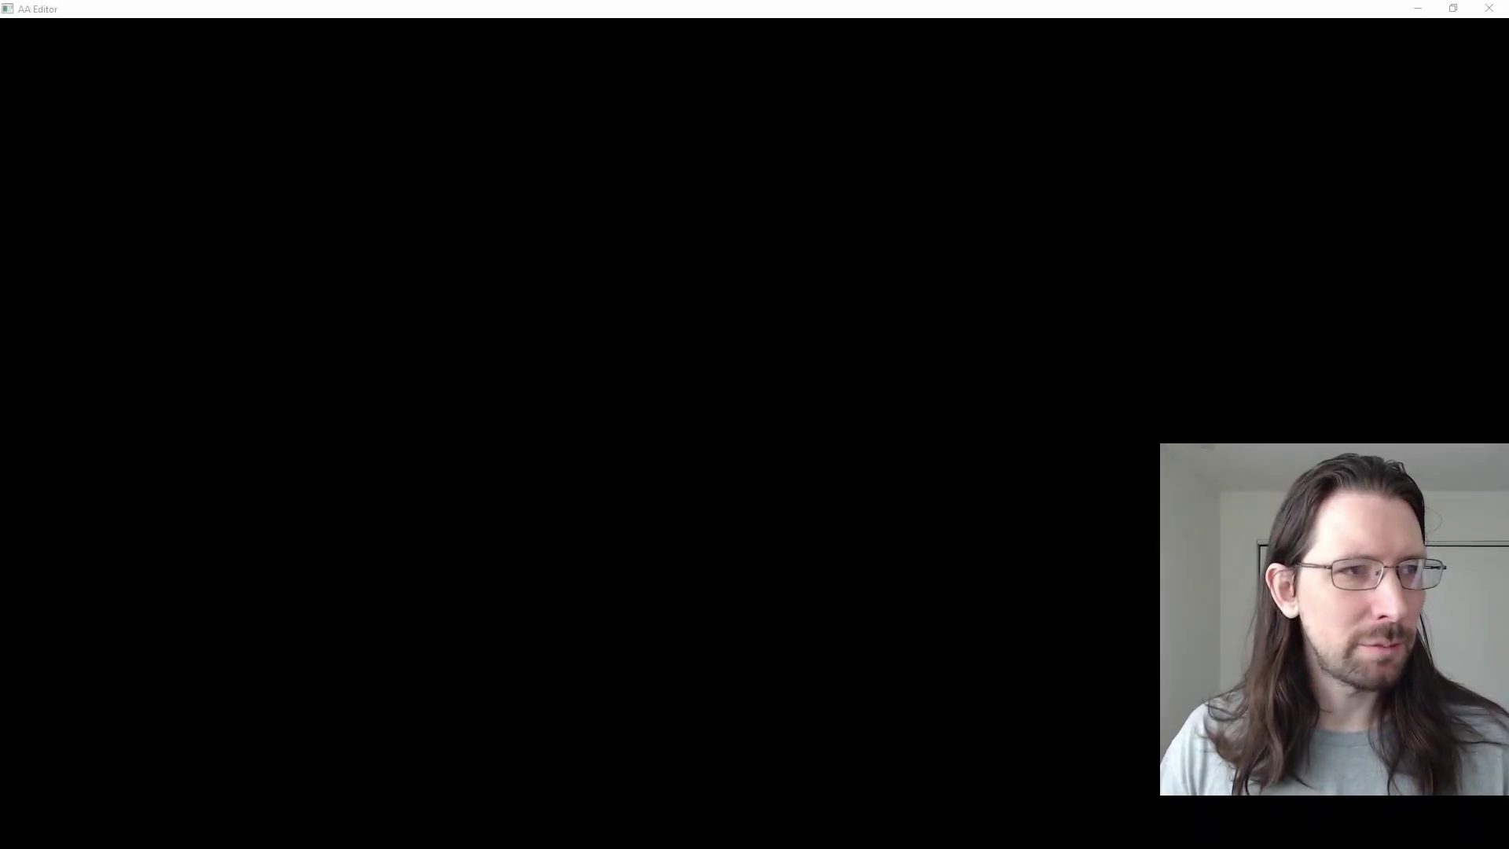
Step: Bring File Explorer over the AA Editor window, open the AssetPack folder on ELMASS (E:), and select Ch10_nonPBR.fbx
drag(0, 211, 875, 104)
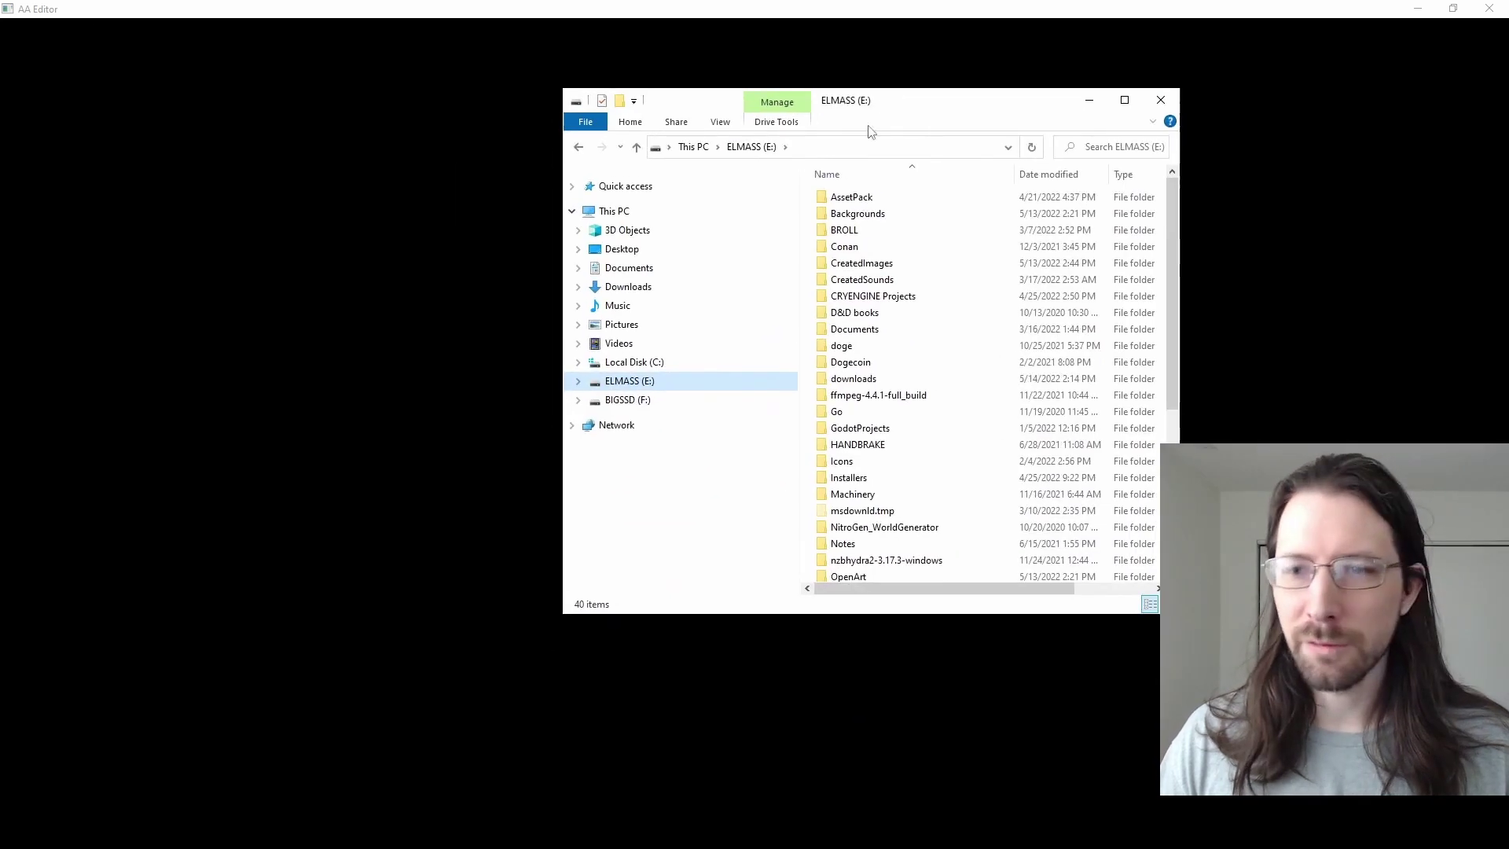
scroll(951, 478, down, 5)
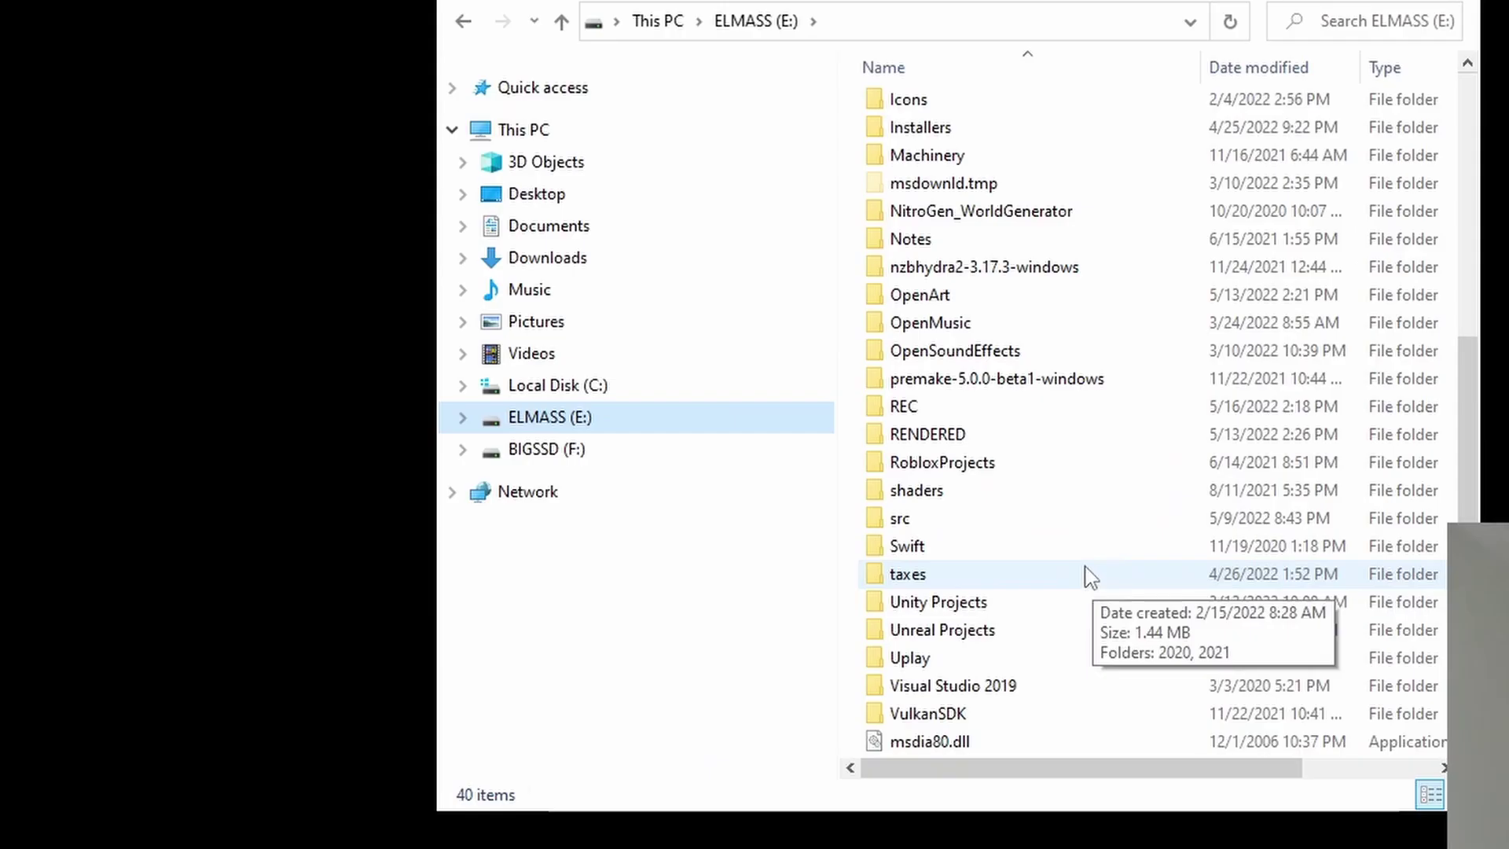
scroll(917, 392, up, 5)
click(931, 107)
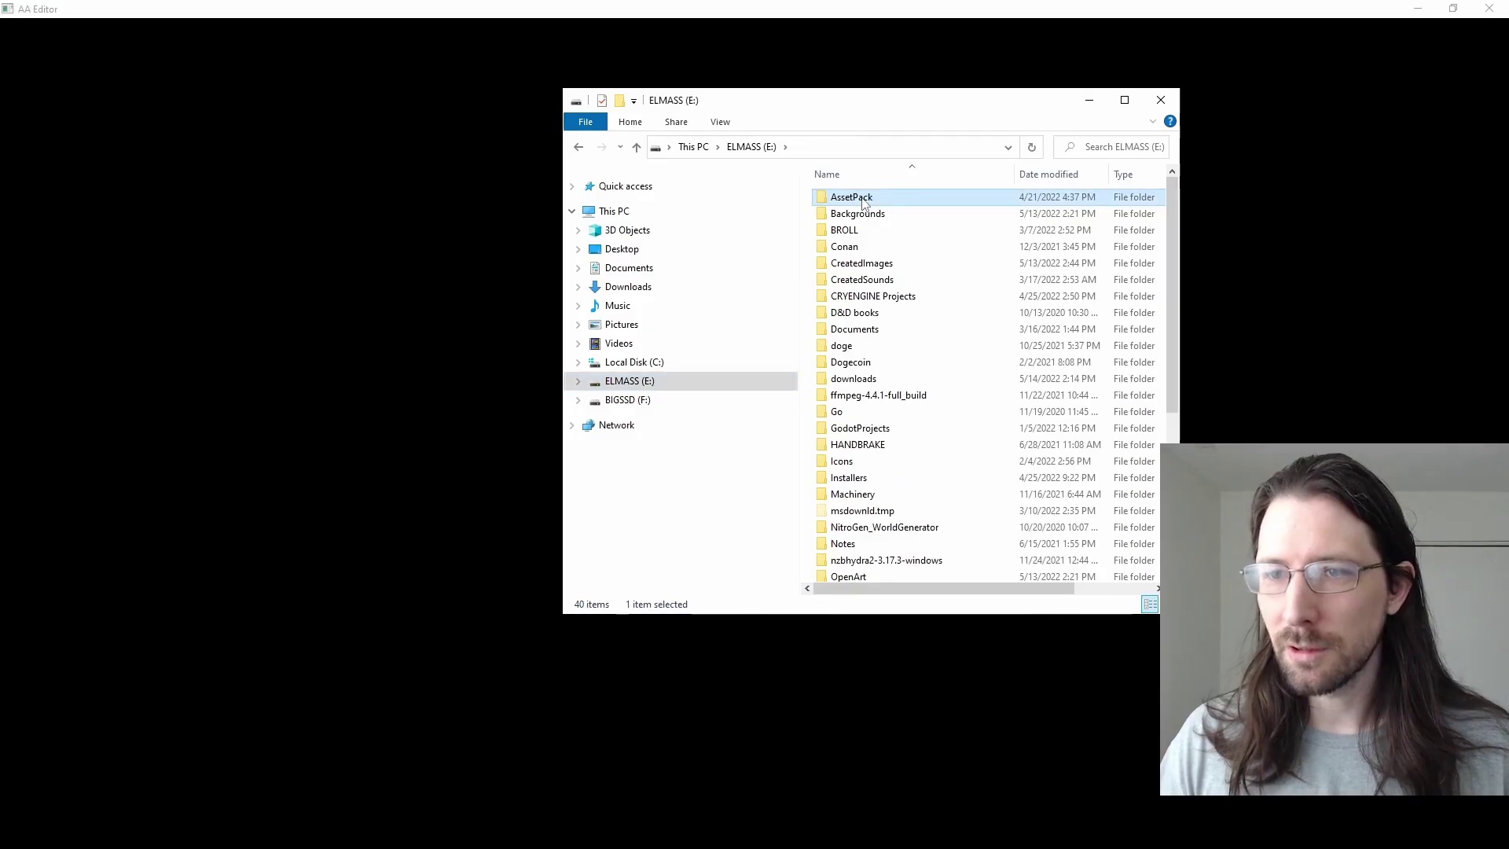
double_click(862, 202)
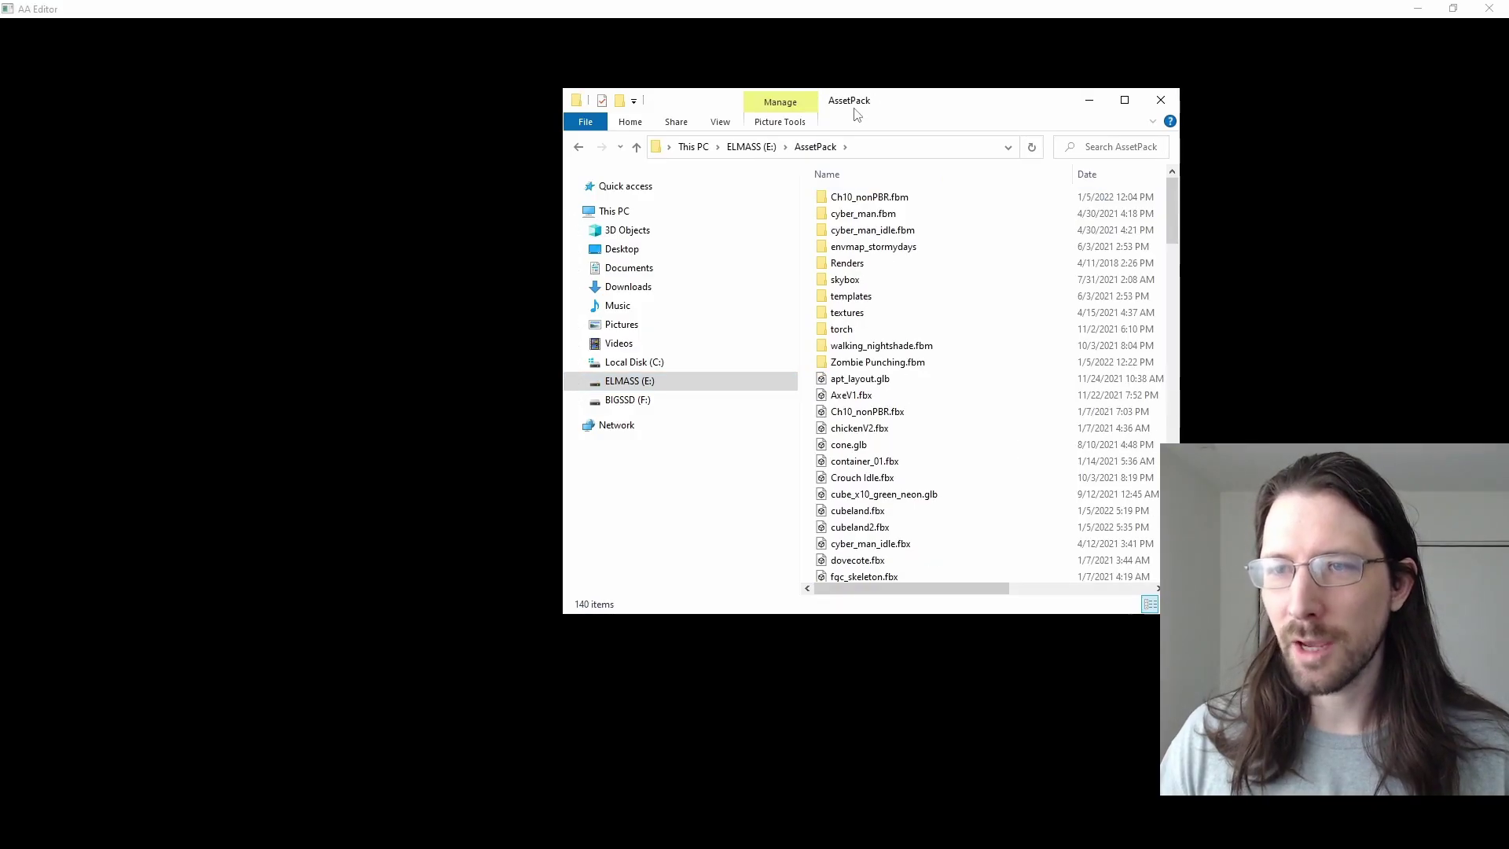
drag(864, 101, 388, 74)
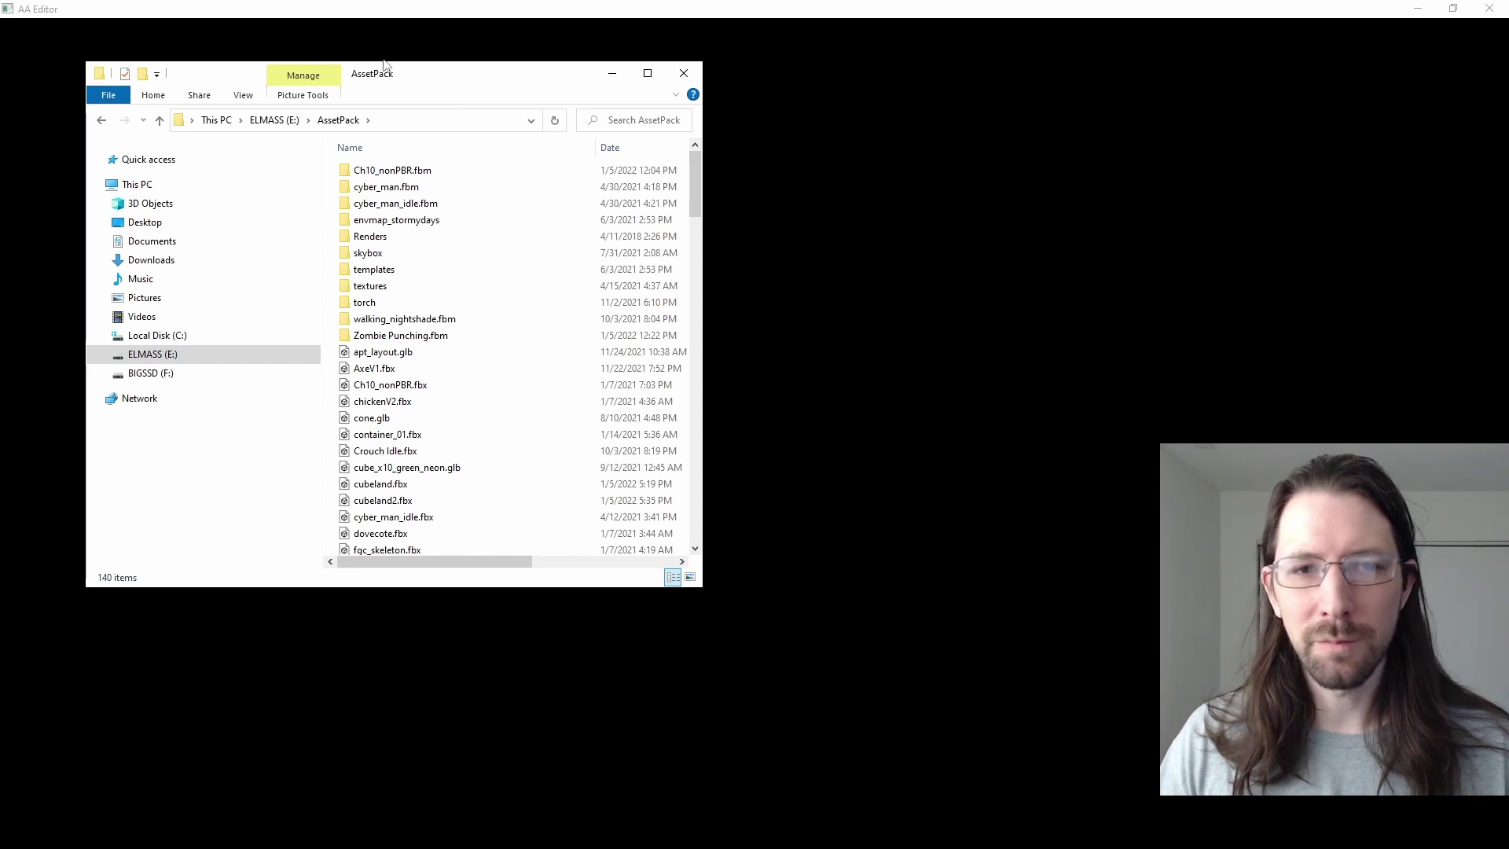
drag(382, 85, 351, 83)
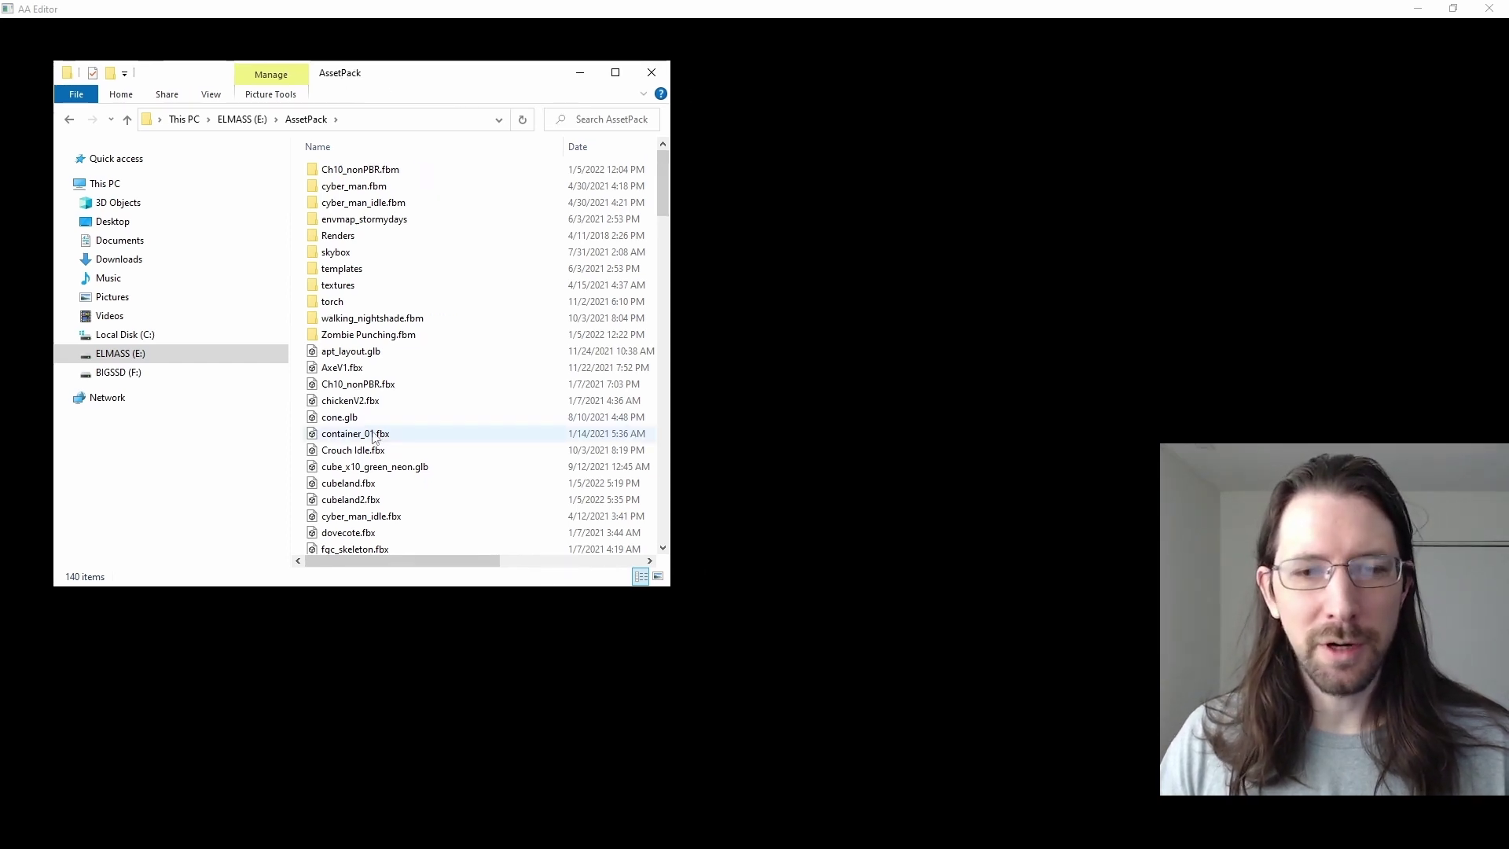
click(353, 385)
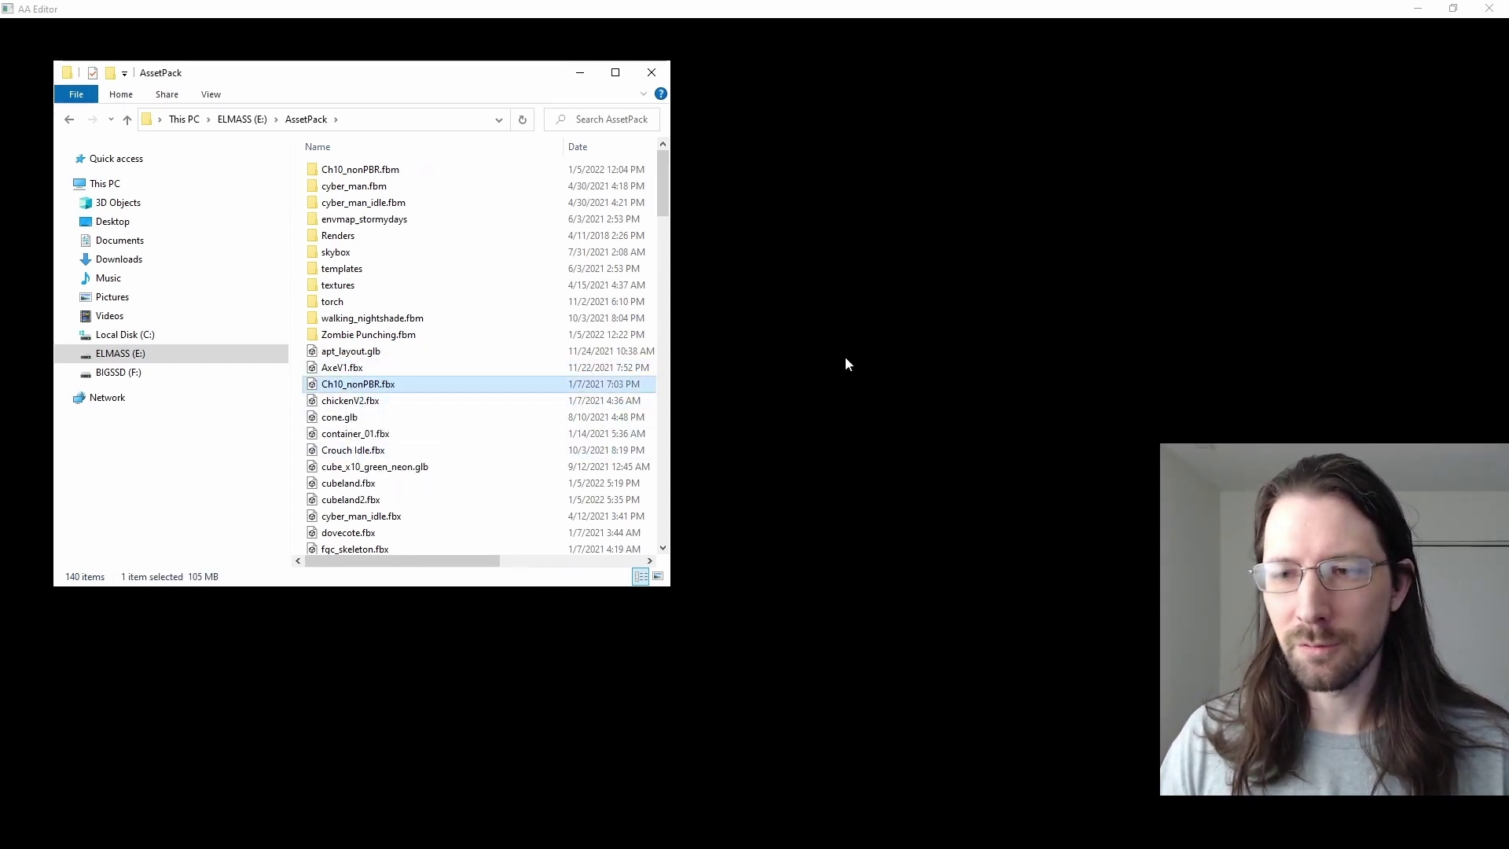
Step: Load Ch10_nonPBR.fbx from AssetPack into the AA Editor and restore the editor from full screen to a smaller window
click(976, 563)
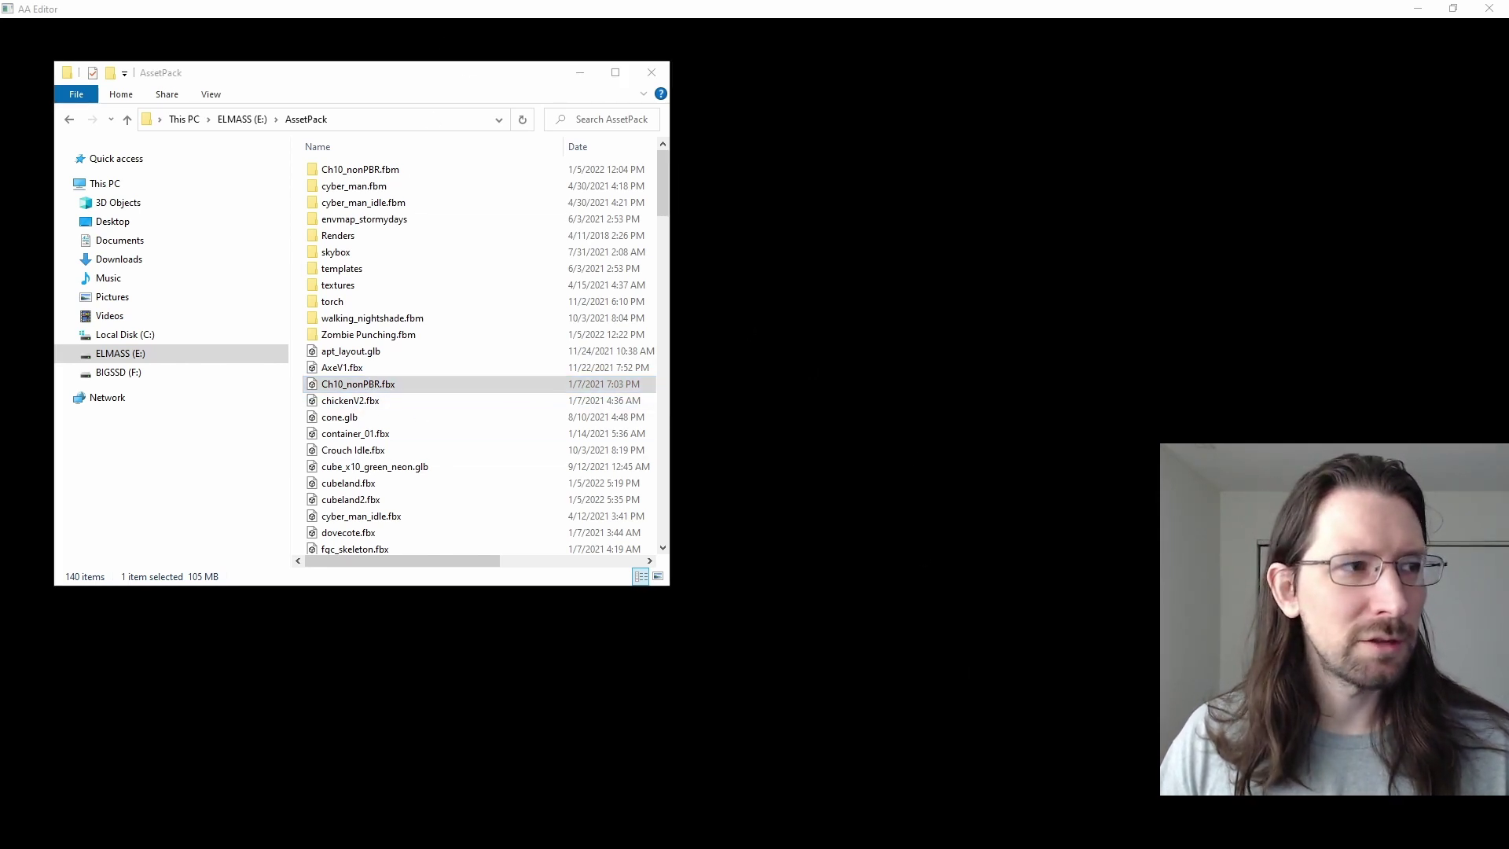
key(alt+Tab)
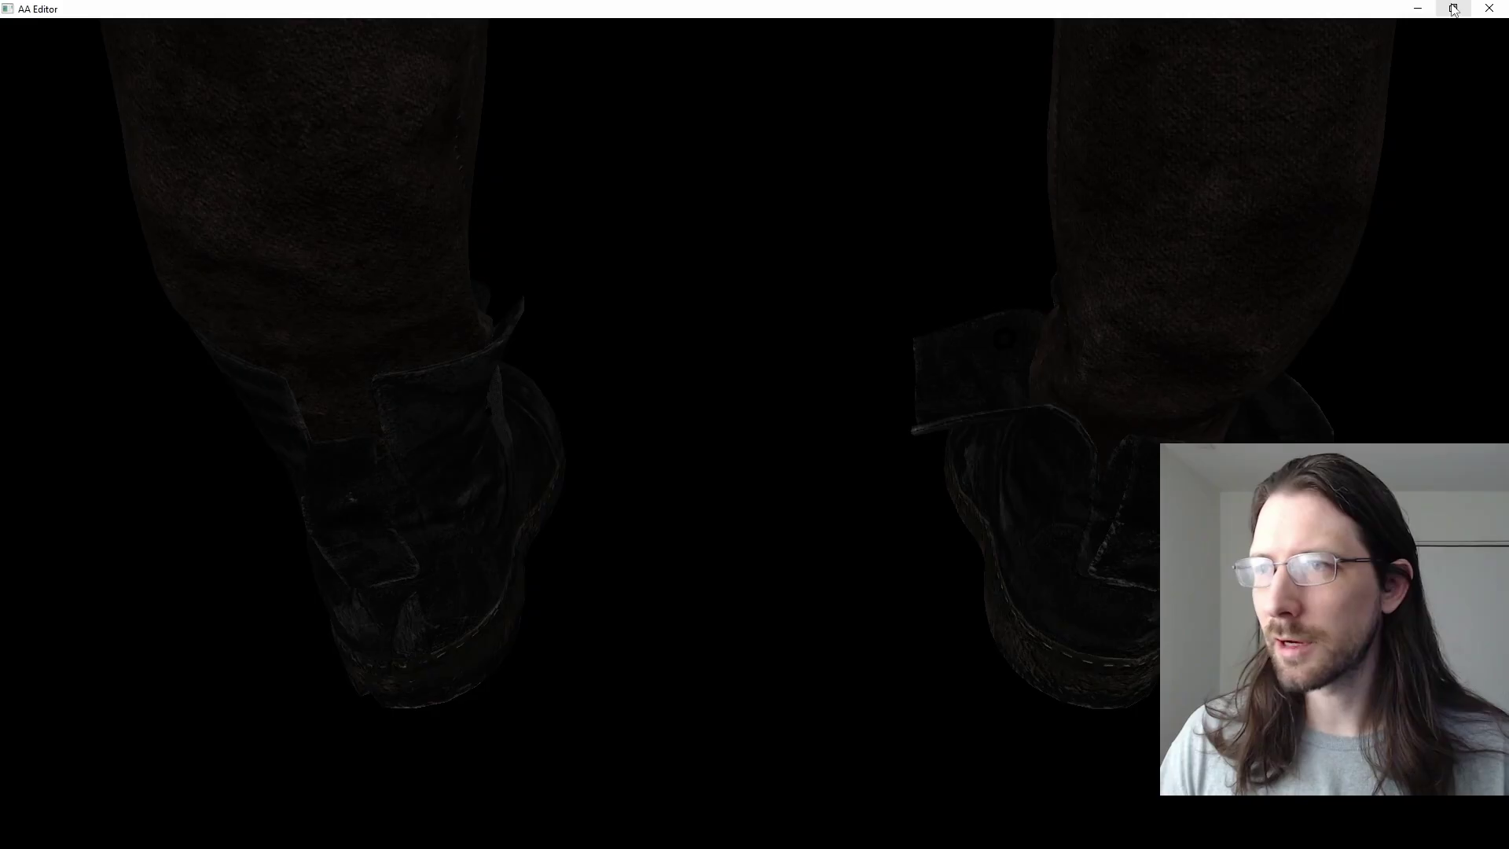
click(1454, 9)
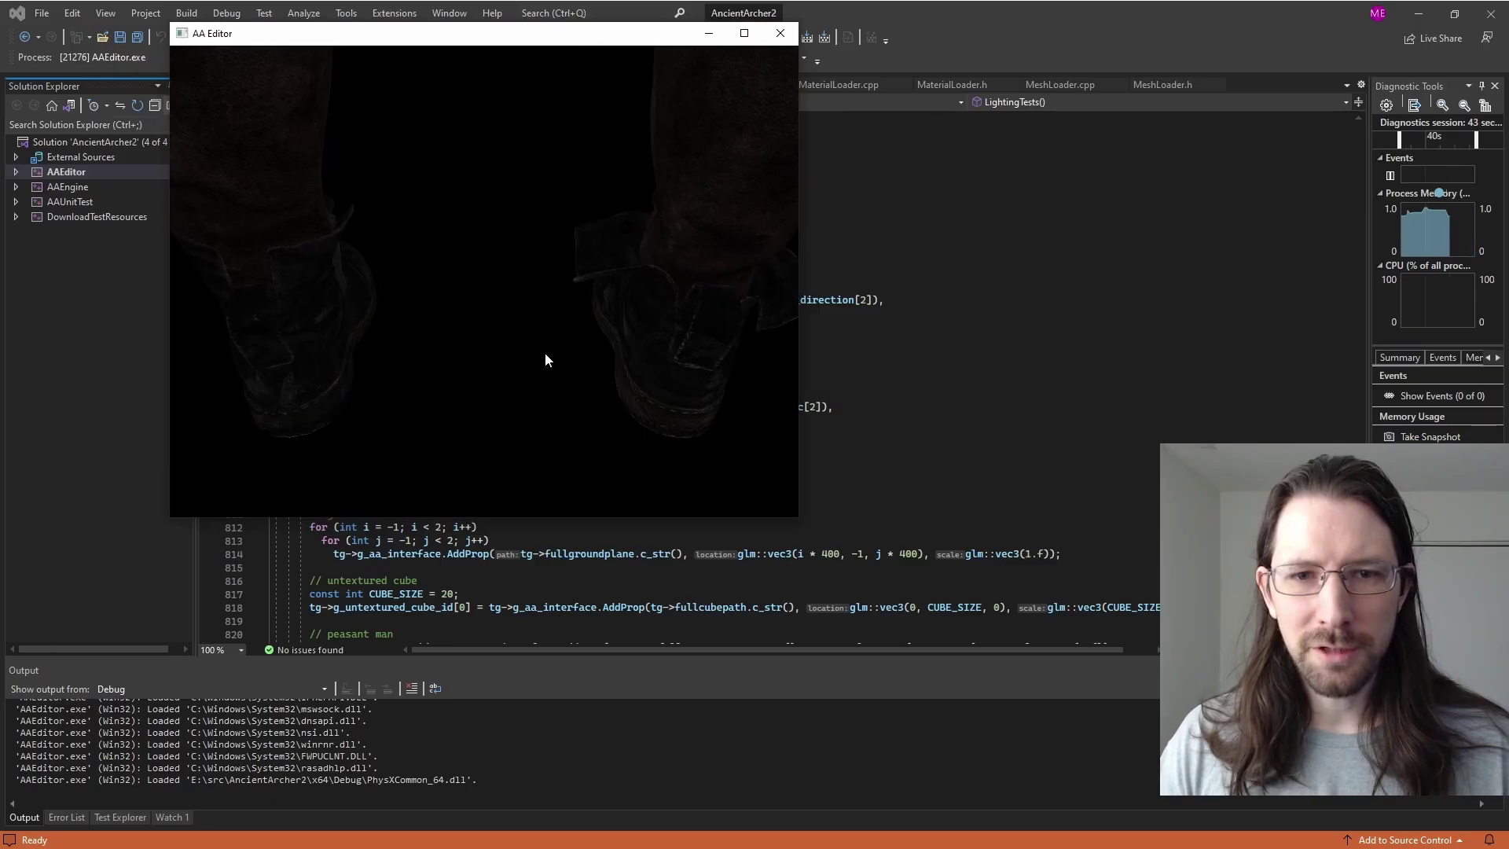
Step: Fly the camera around the zombie model to examine its back, side, face, chest and boots, ending on the full figure from the front
key(s)
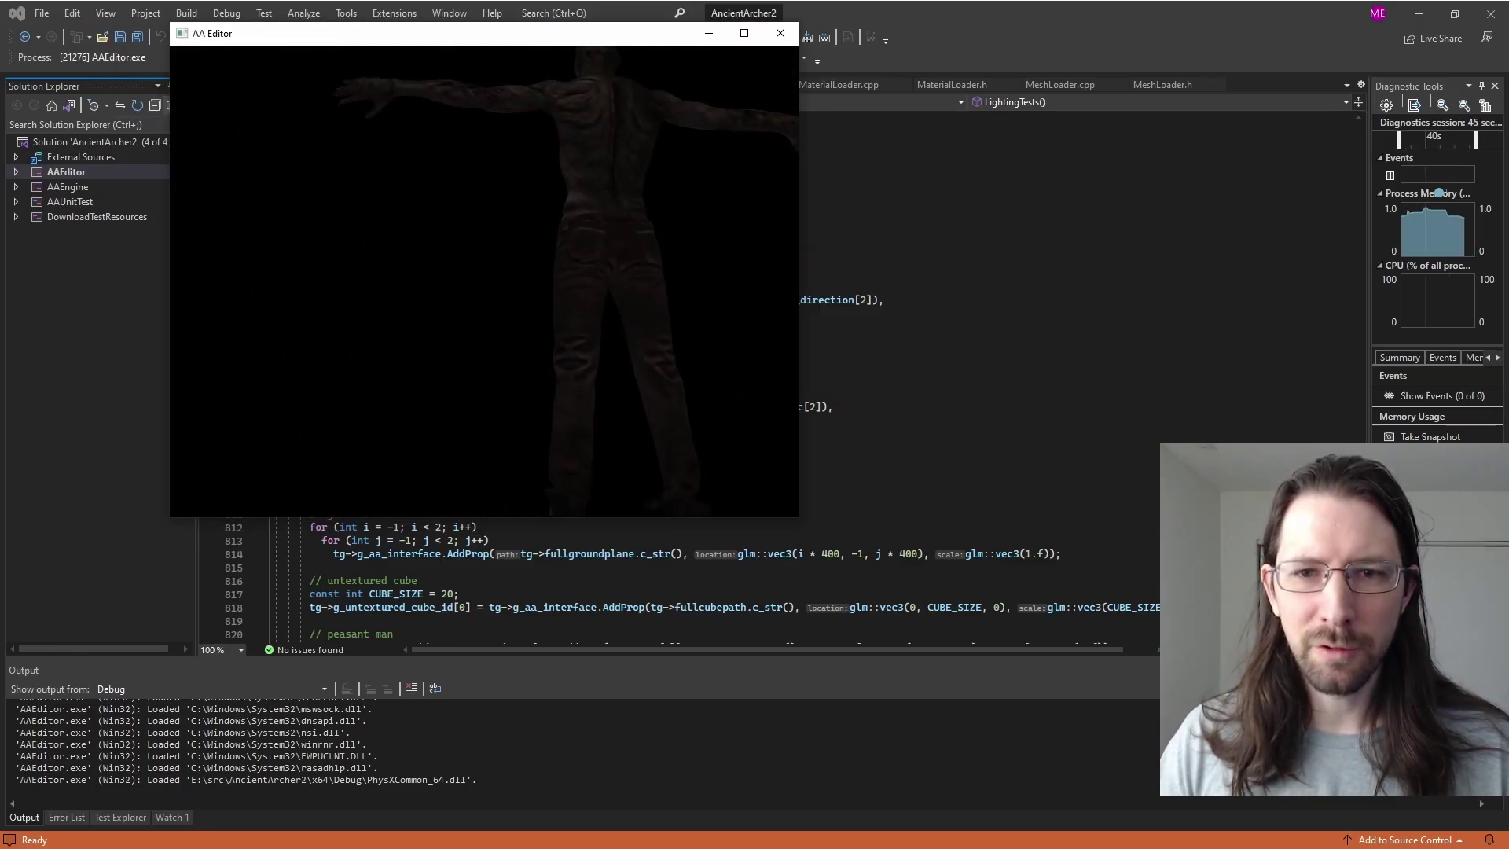
key(s)
key(a)
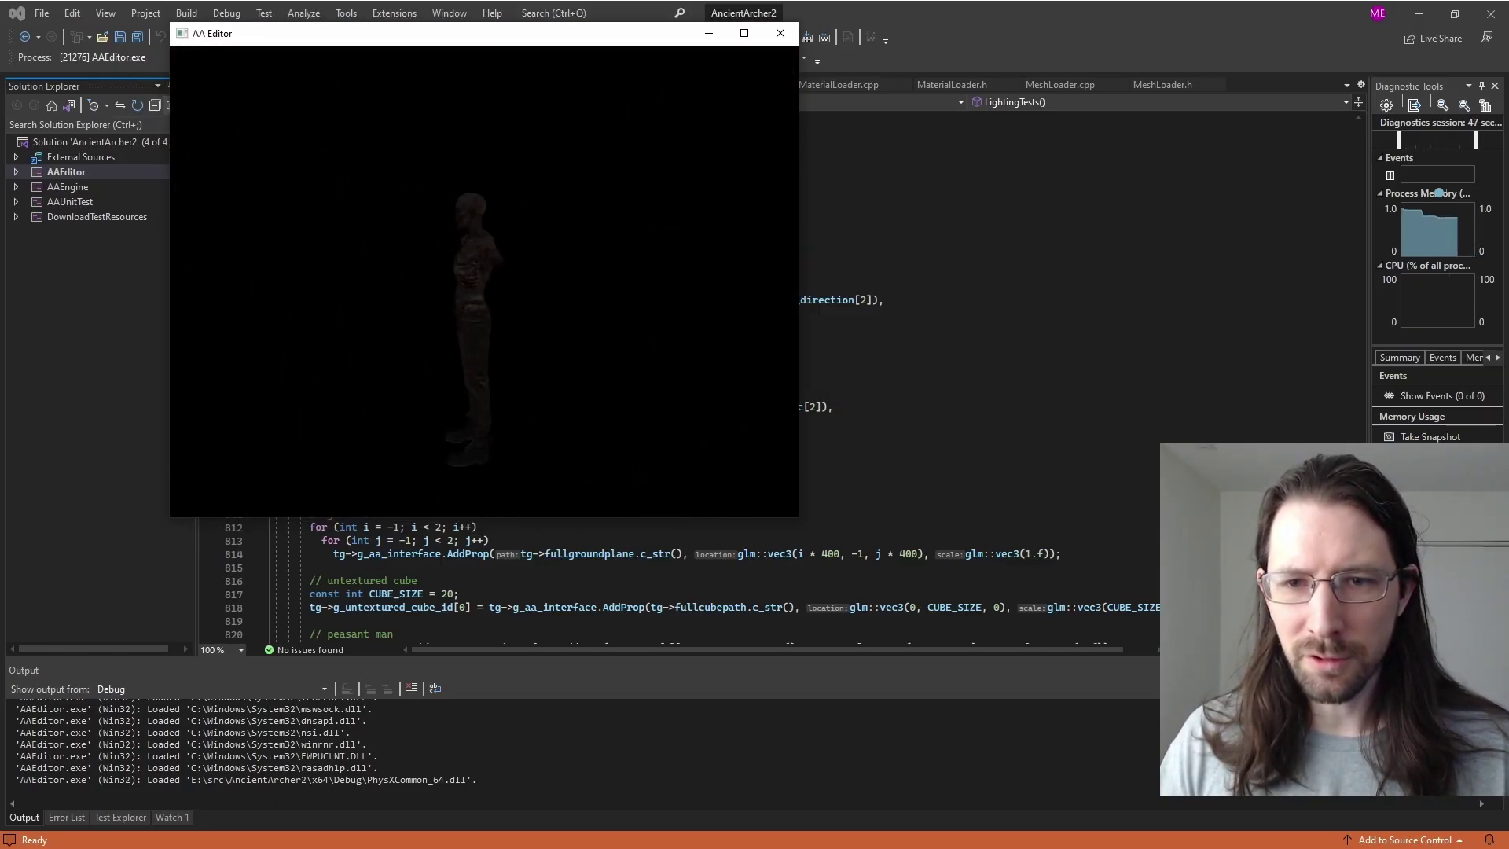
key(a)
key(w)
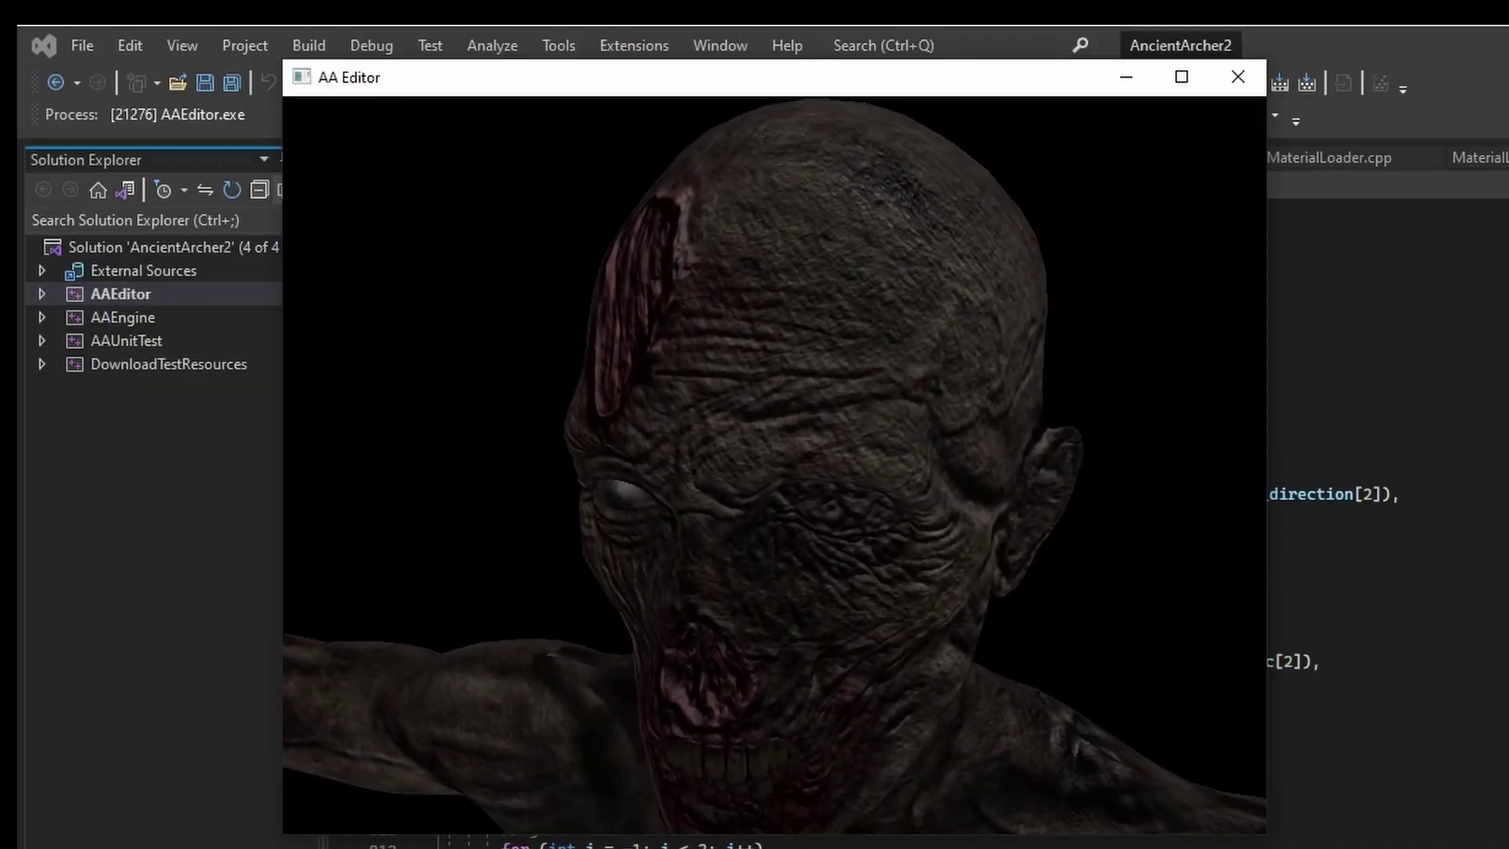
key(a)
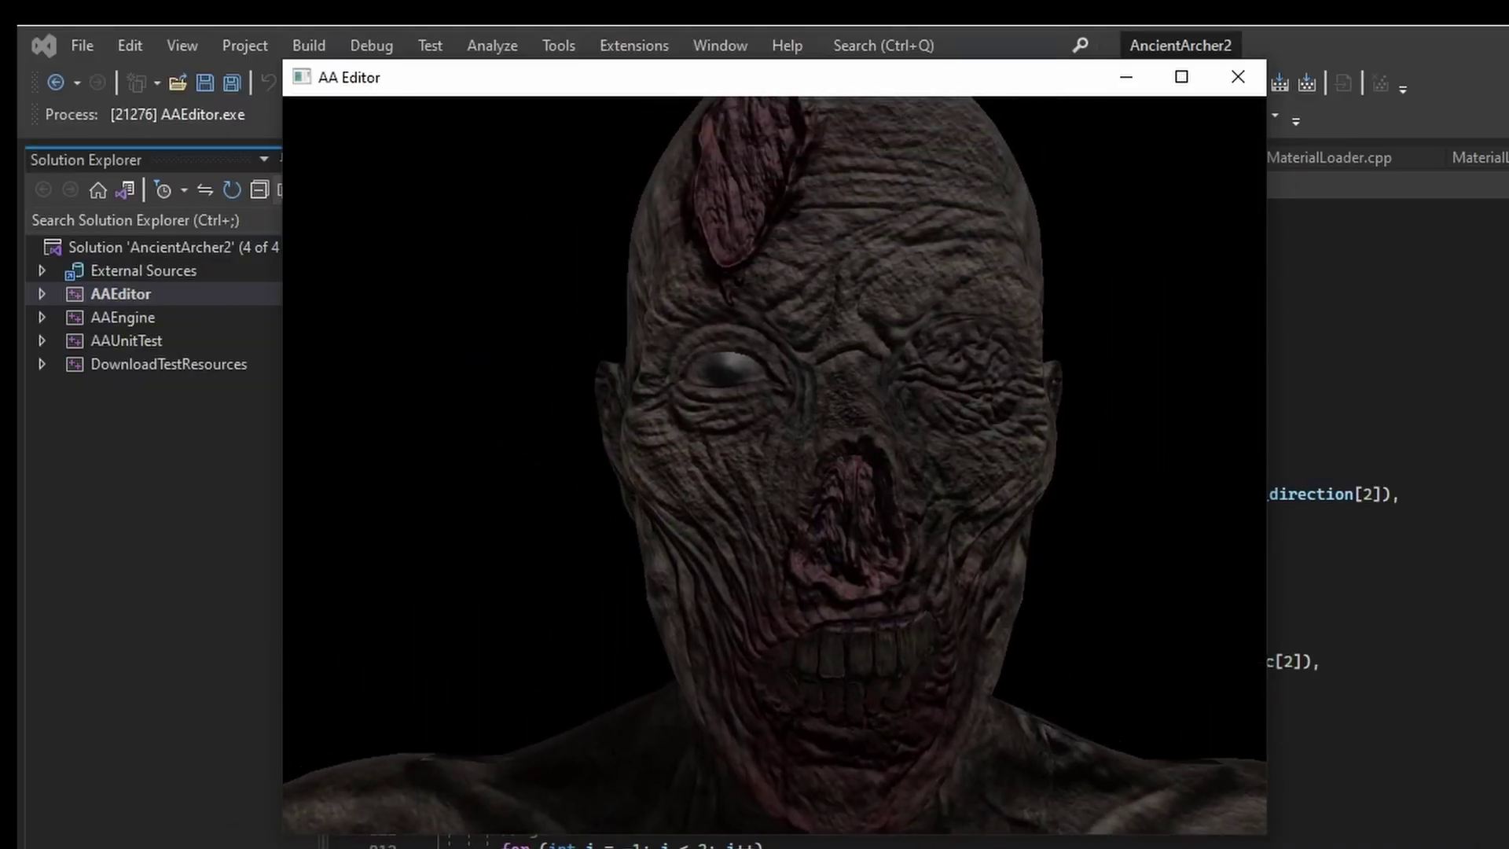
key(q)
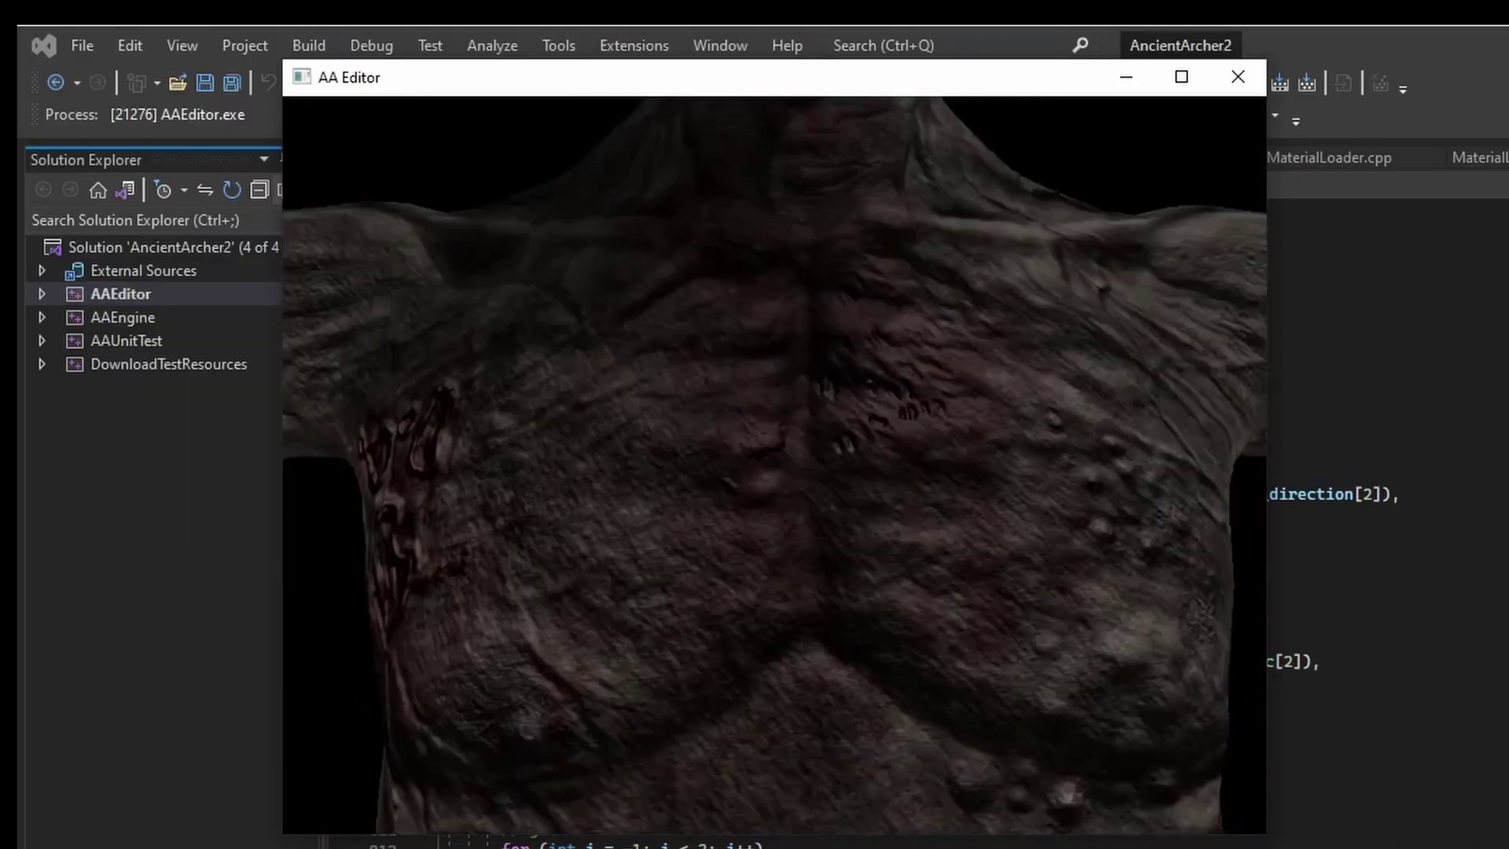
key(s)
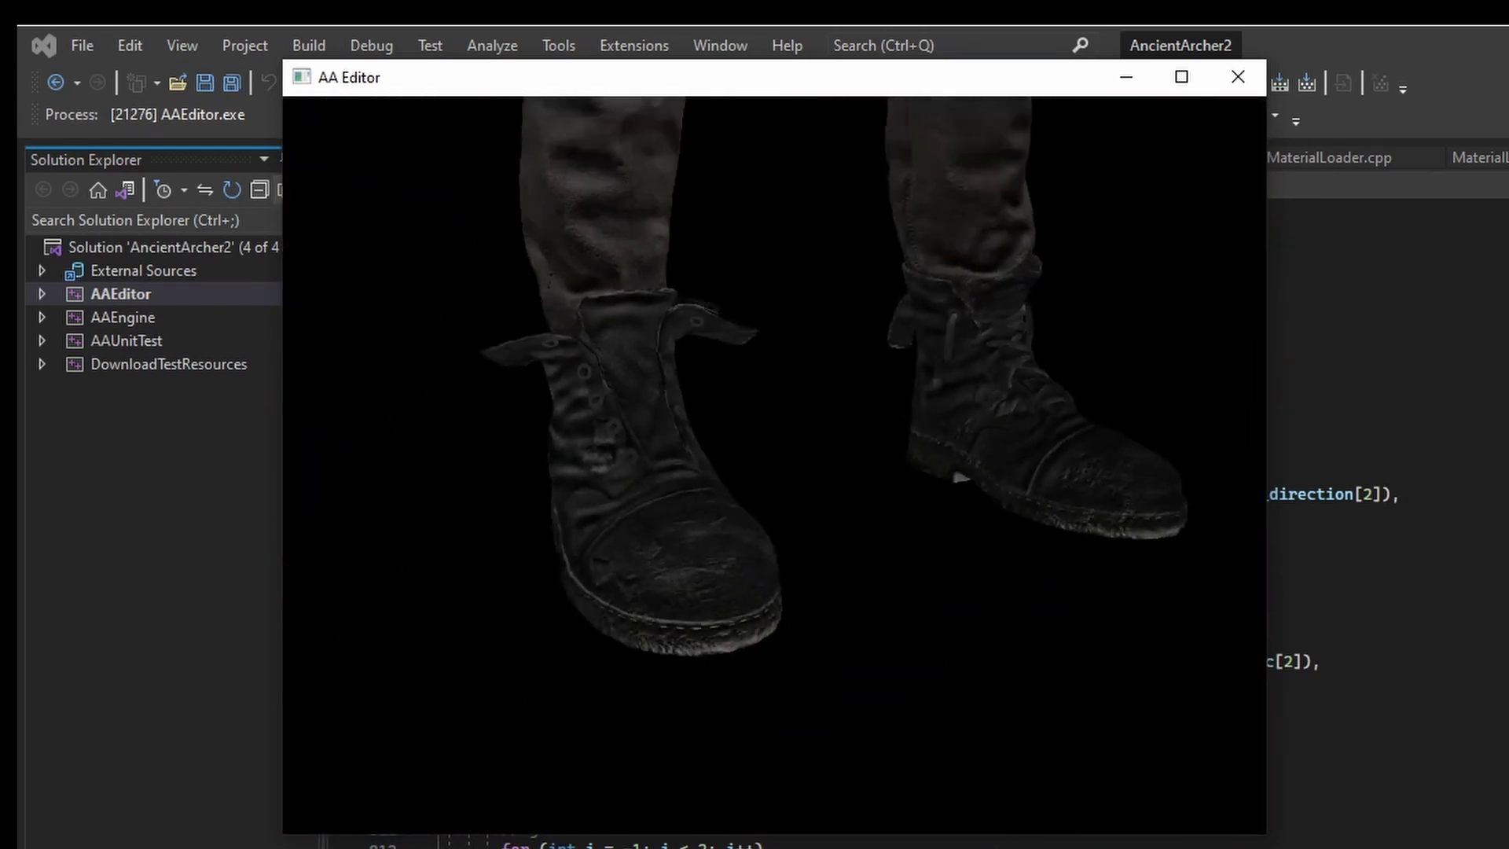
key(s)
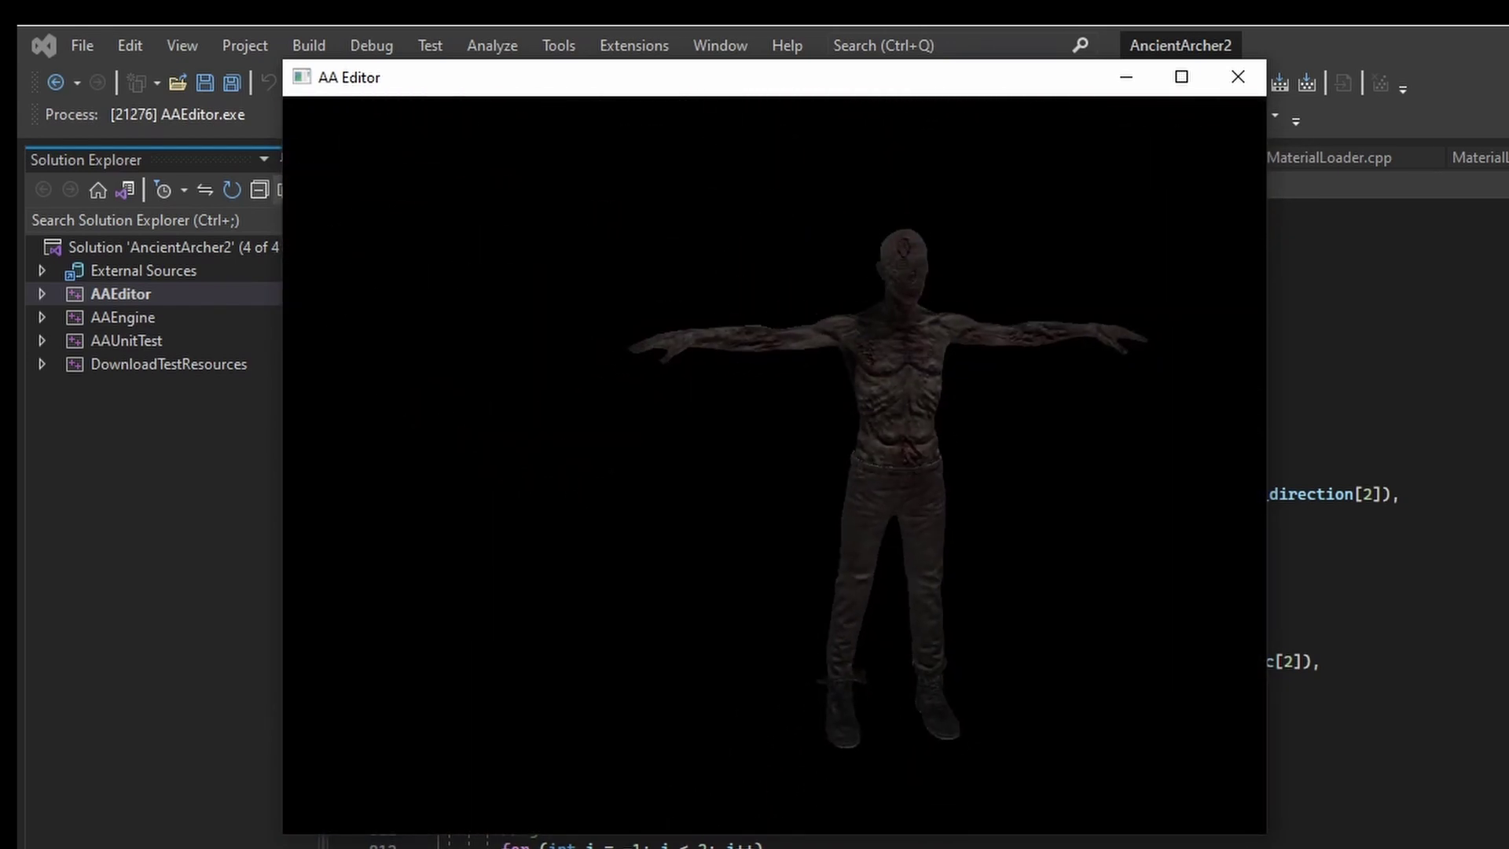
key(Escape)
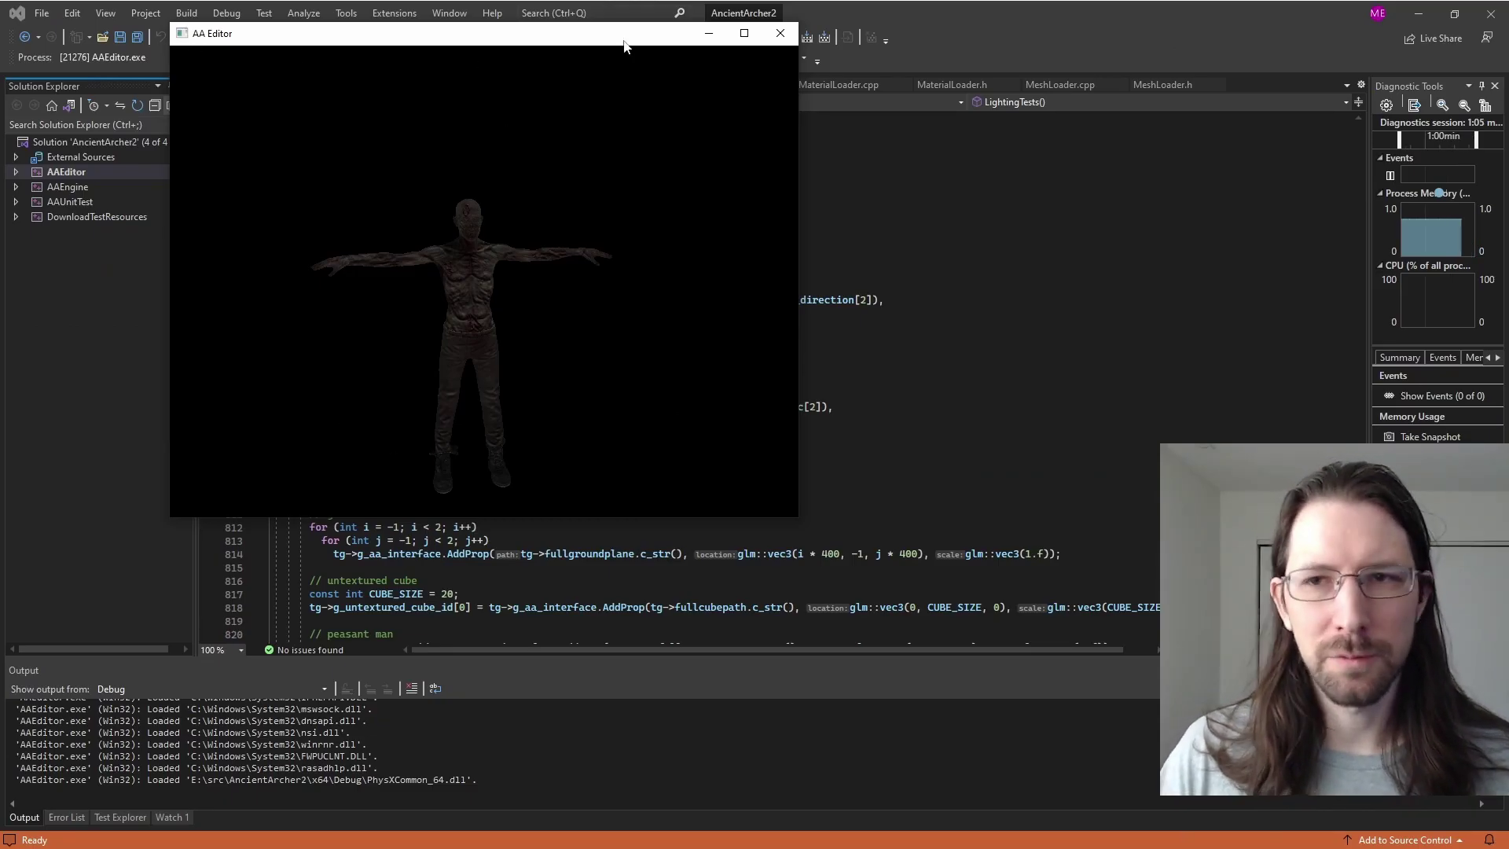
Step: Place the AA Editor window beside File Explorer and load test_ground.glb from the AssetPack folder into the scene
drag(330, 35, 557, 117)
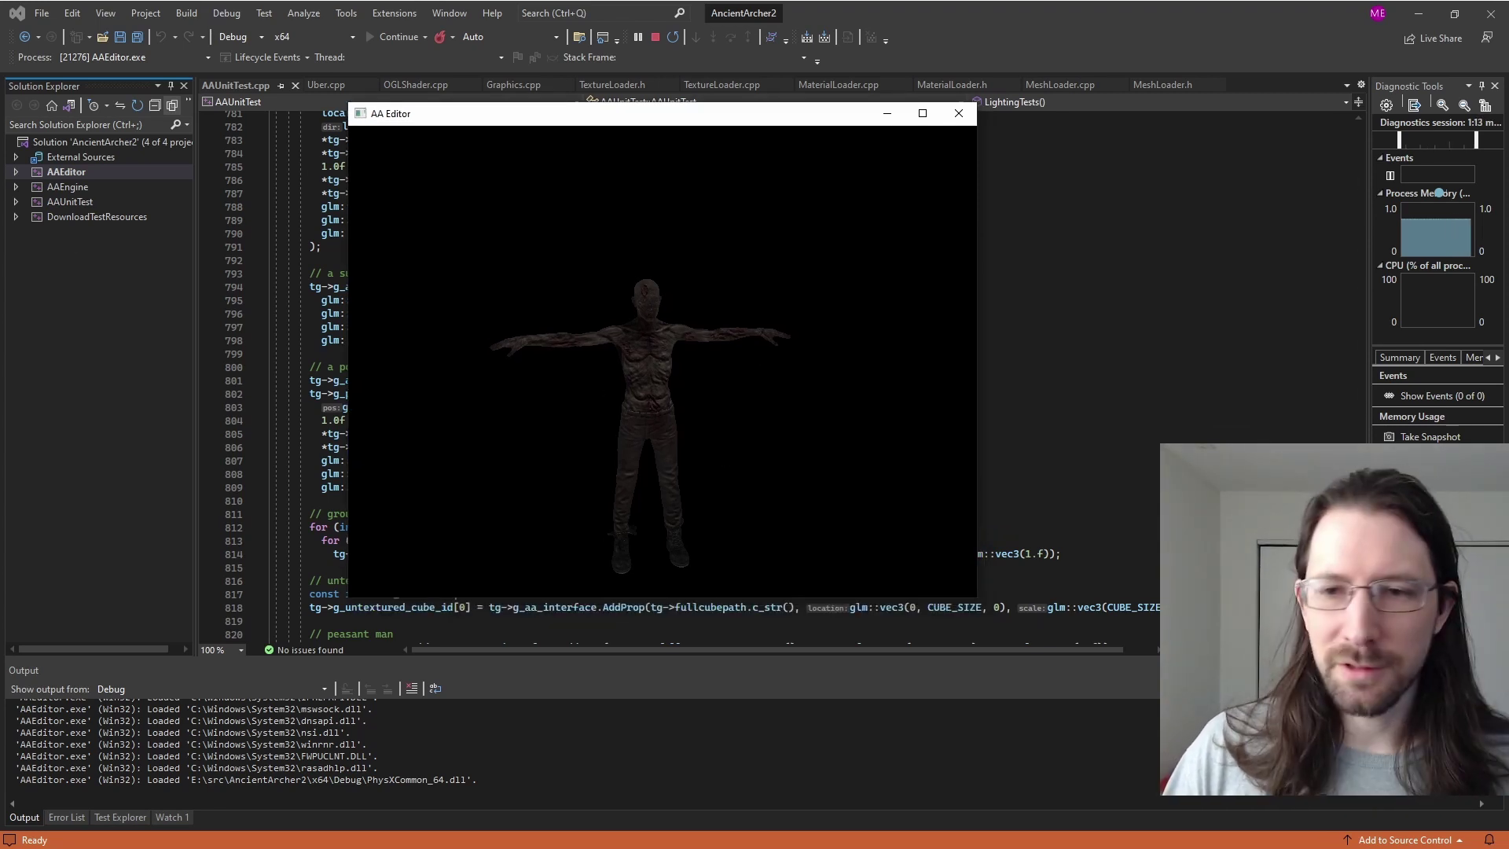
key(alt+Tab)
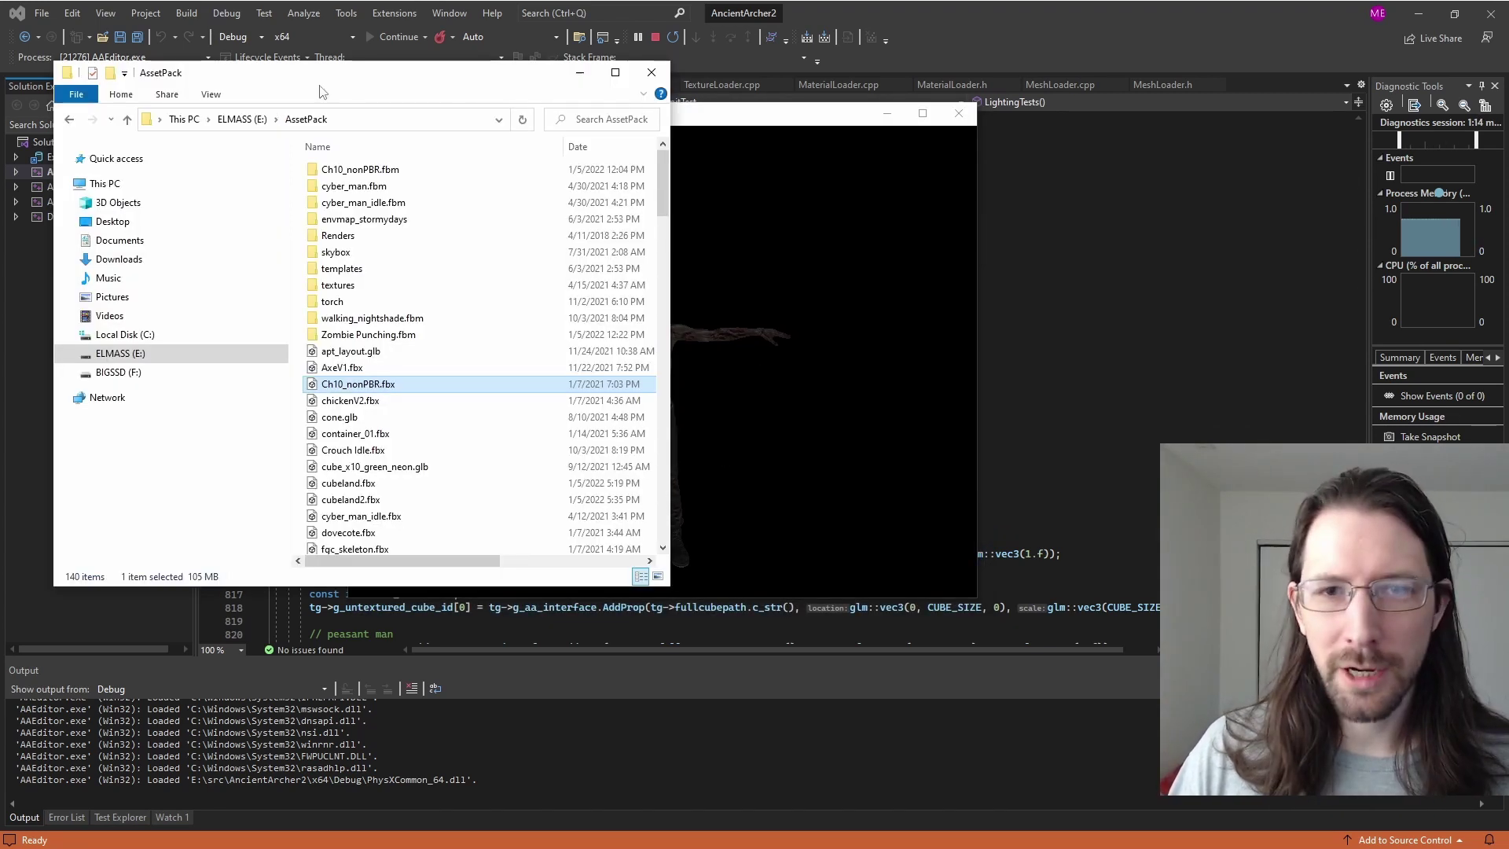
scroll(407, 376, down, 8)
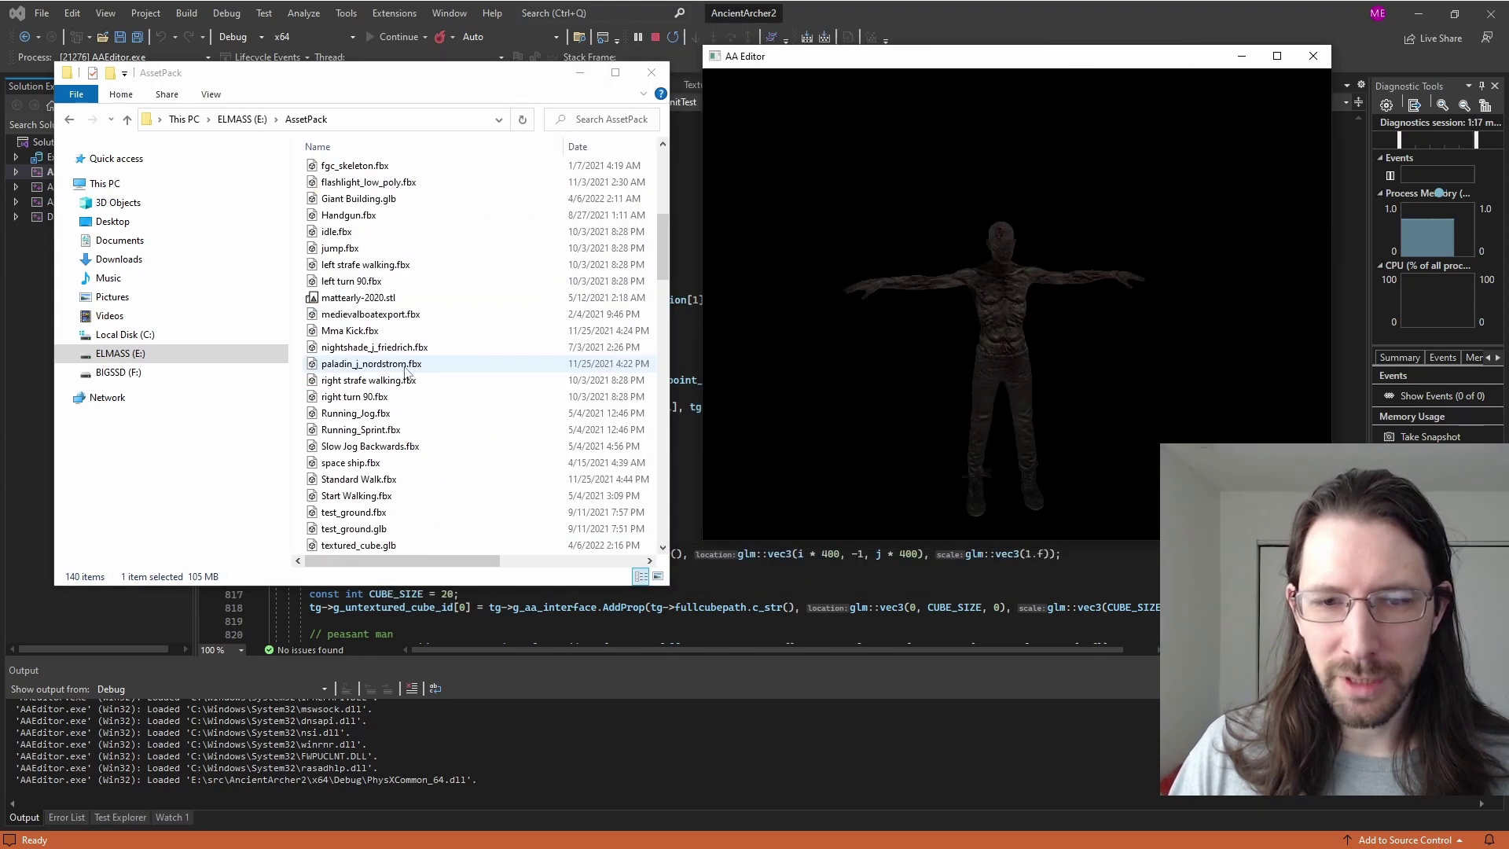
scroll(407, 376, down, 3)
drag(358, 396, 1022, 166)
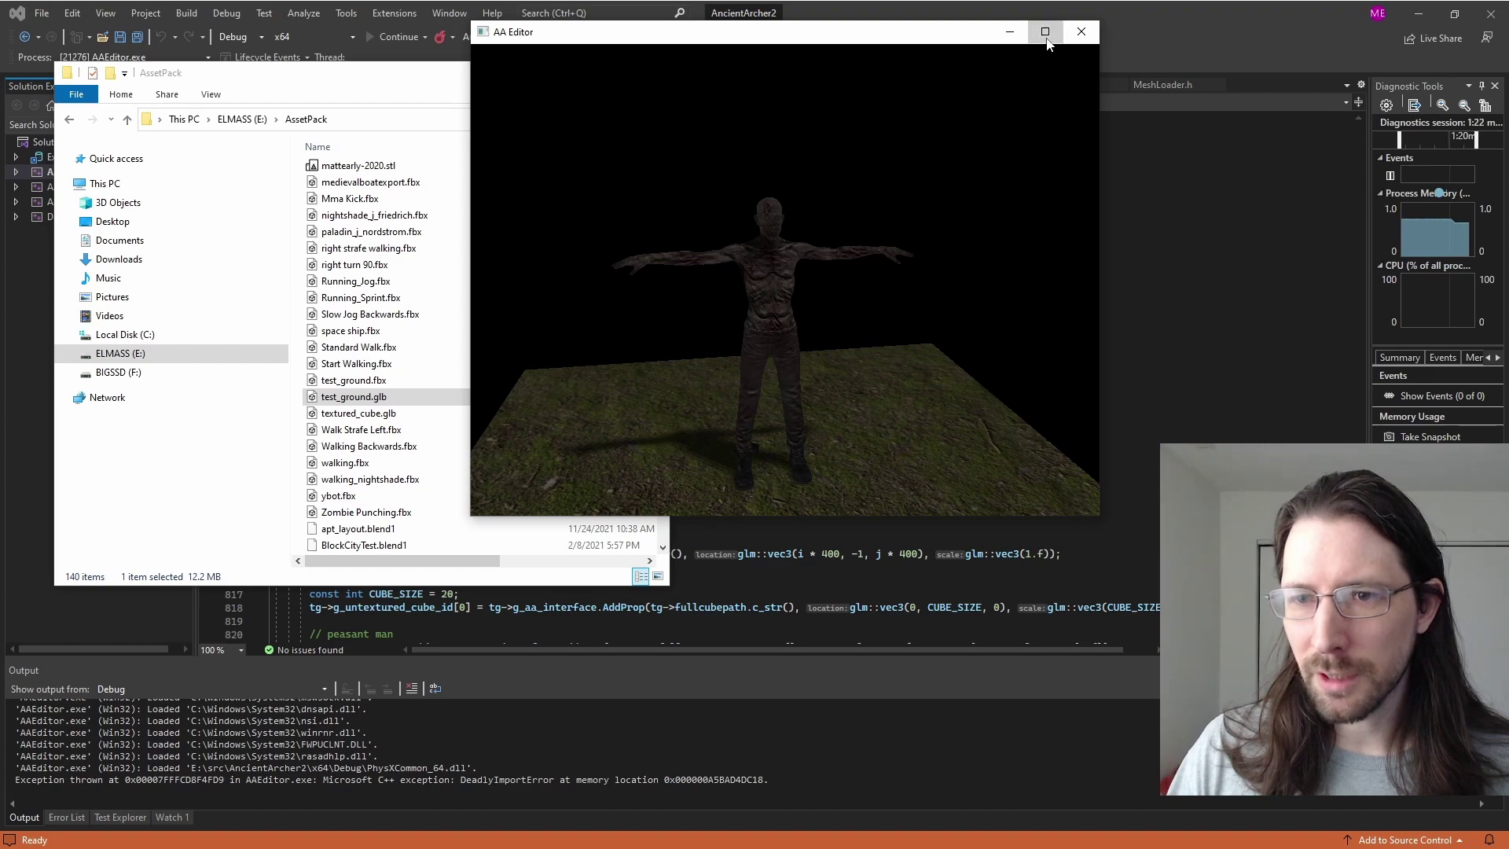
Step: Maximize the AA Editor and examine the zombie and its shadow on the textured ground from a raised, closer angle
click(1044, 32)
key(s)
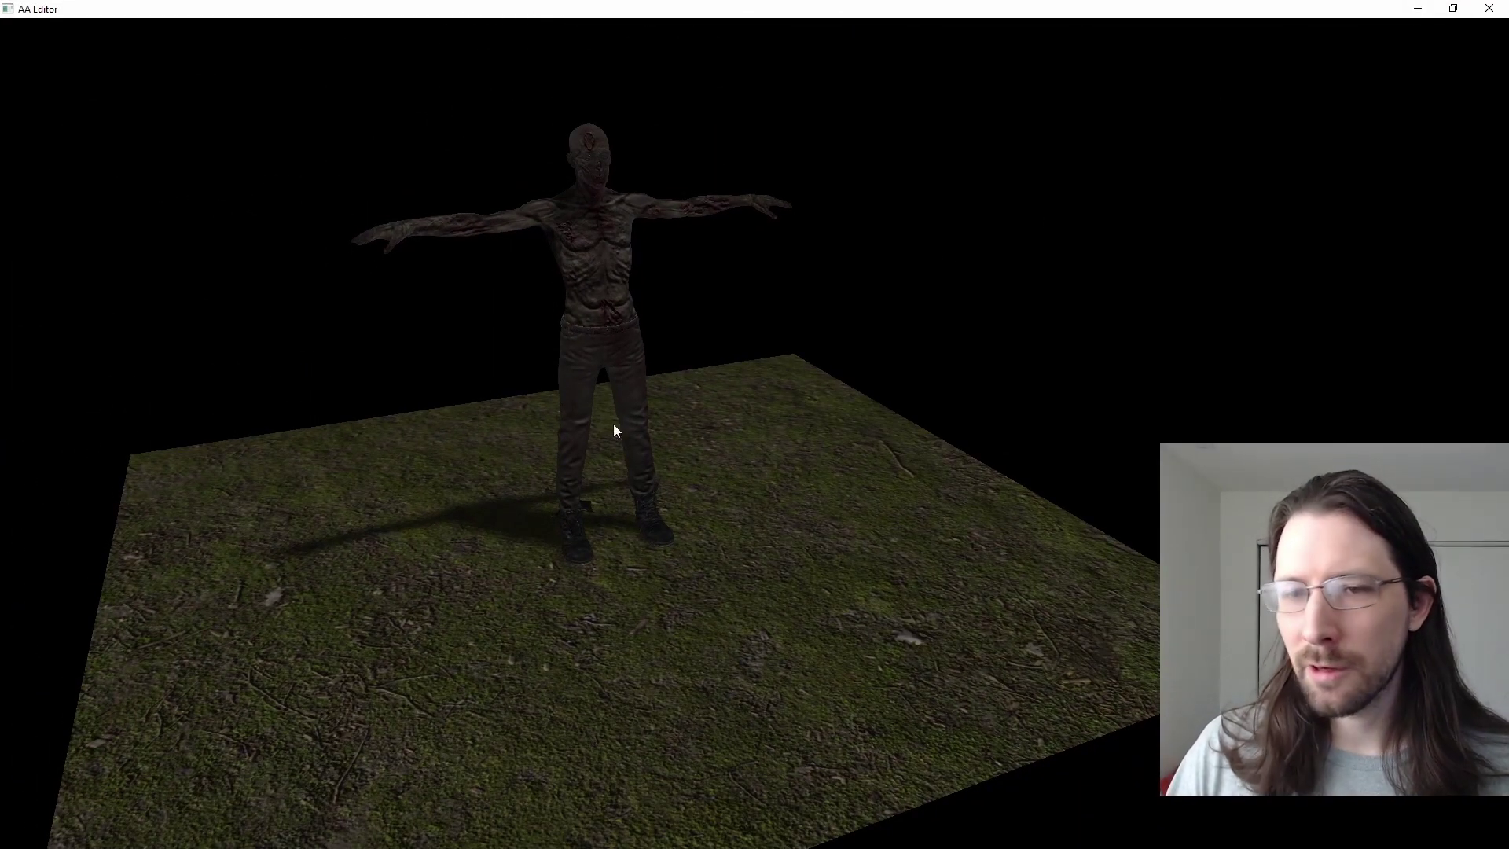
right_drag(454, 477, 615, 196)
key(a)
key(w)
key(s)
key(a)
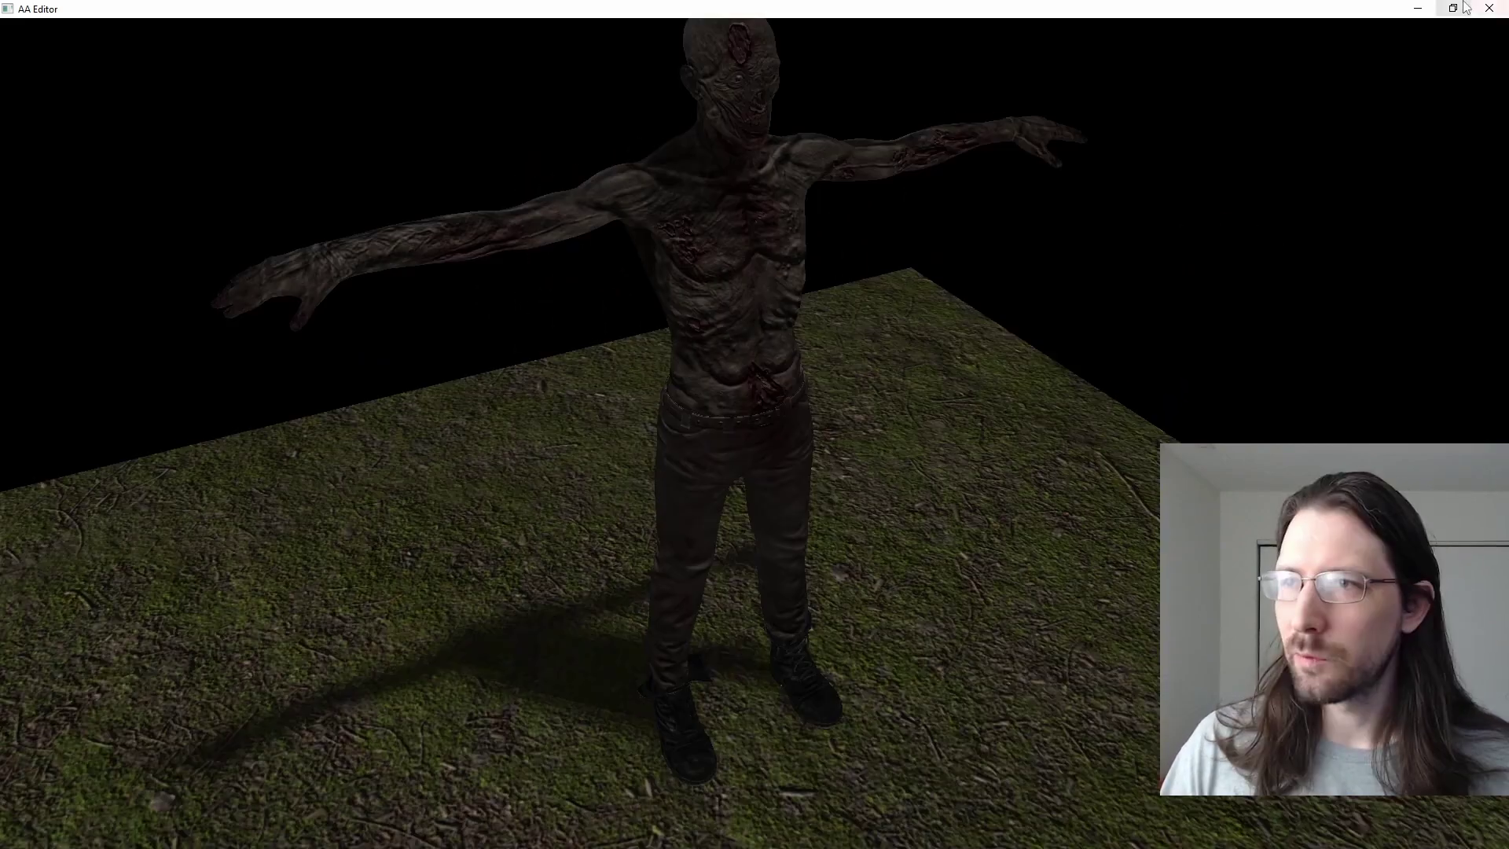
Step: Restore the AA Editor to a smaller window beside the code and close the AssetPack File Explorer window
click(1466, 8)
drag(725, 43, 937, 105)
drag(415, 68, 400, 103)
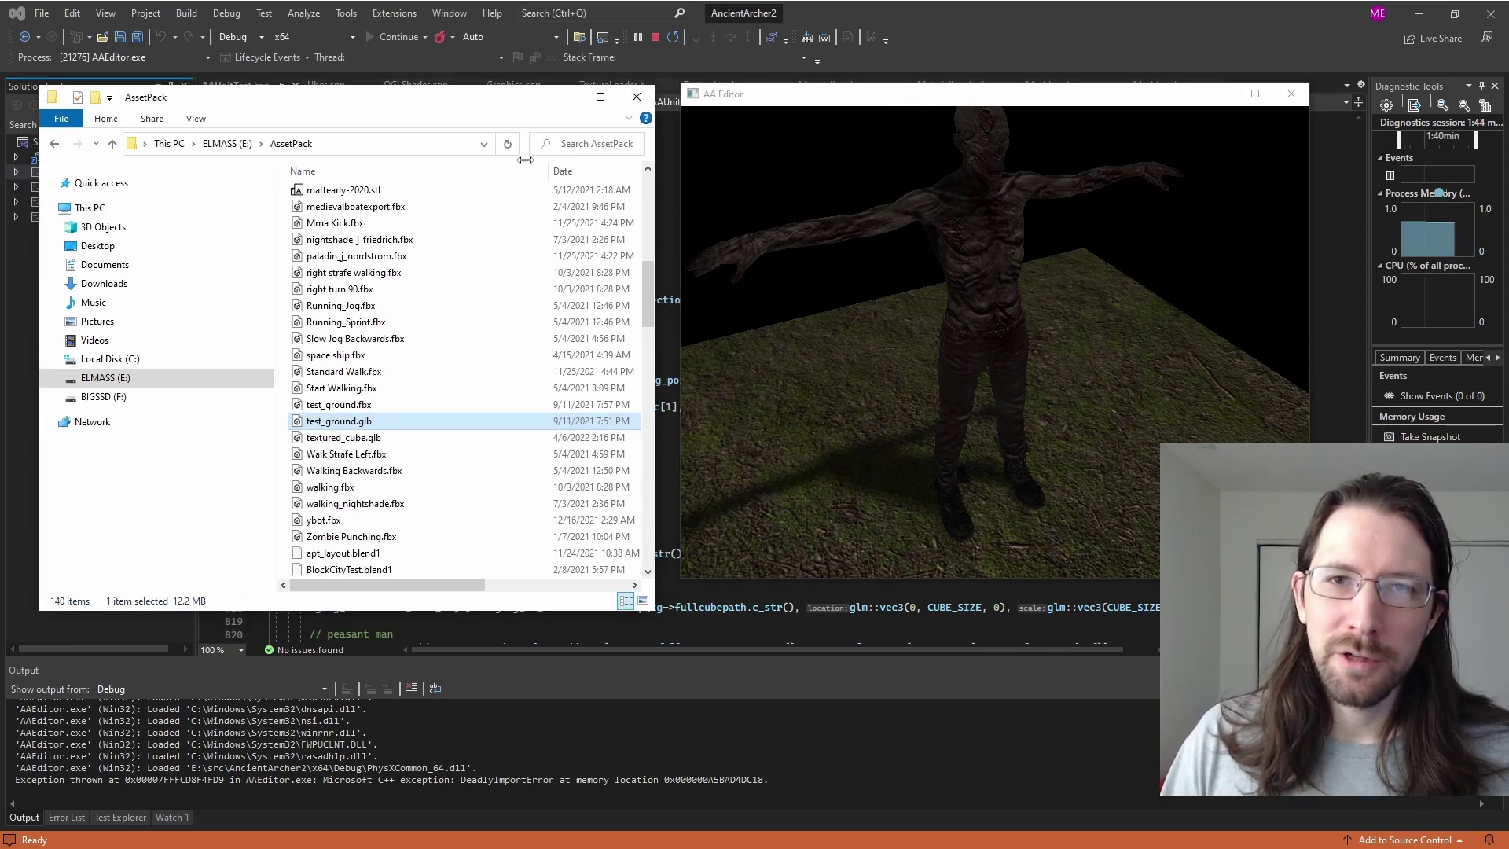
click(637, 97)
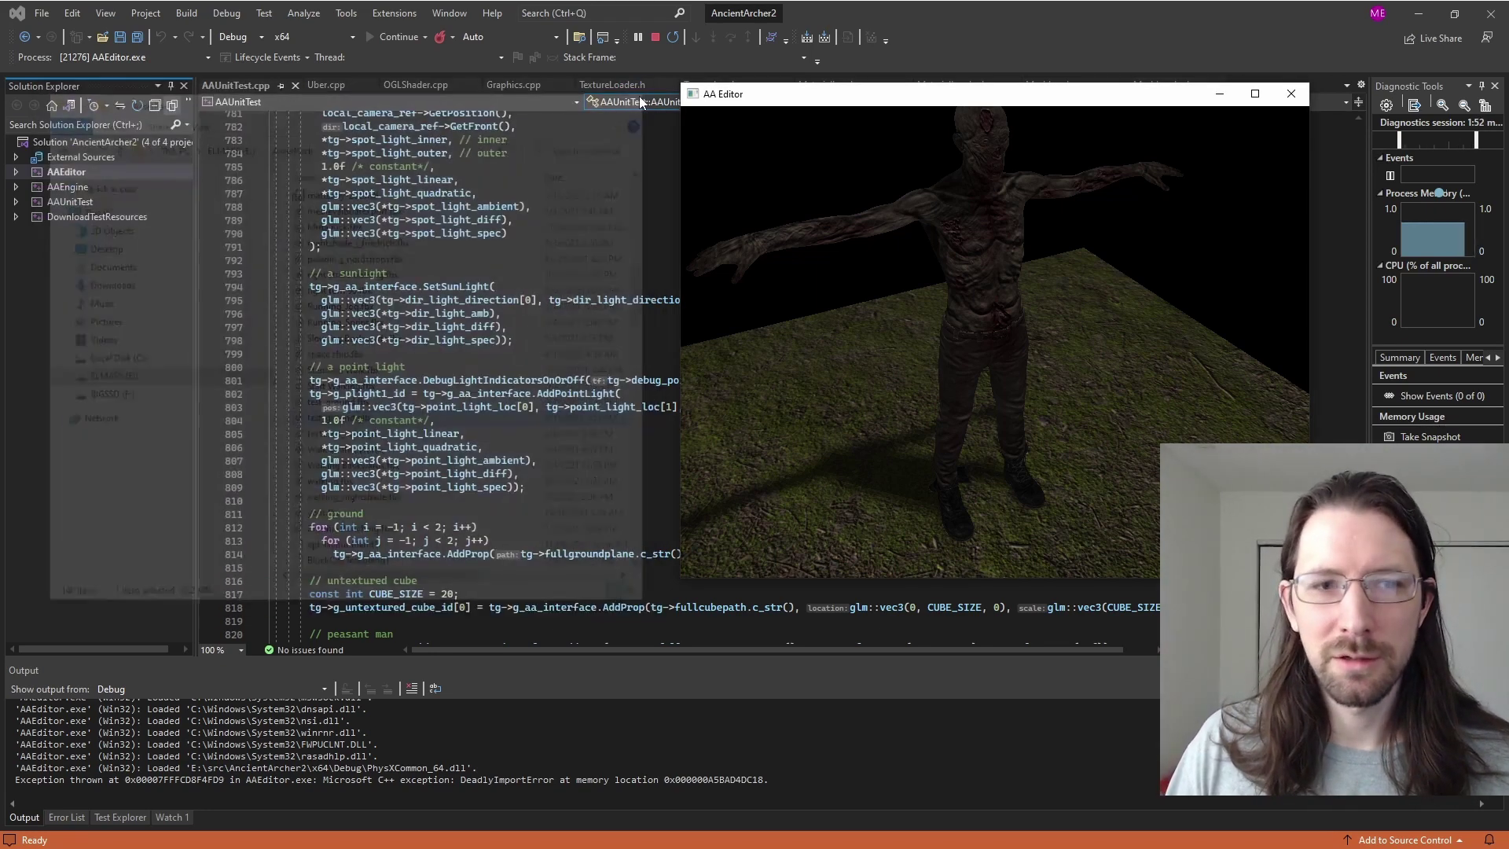
drag(957, 95, 896, 95)
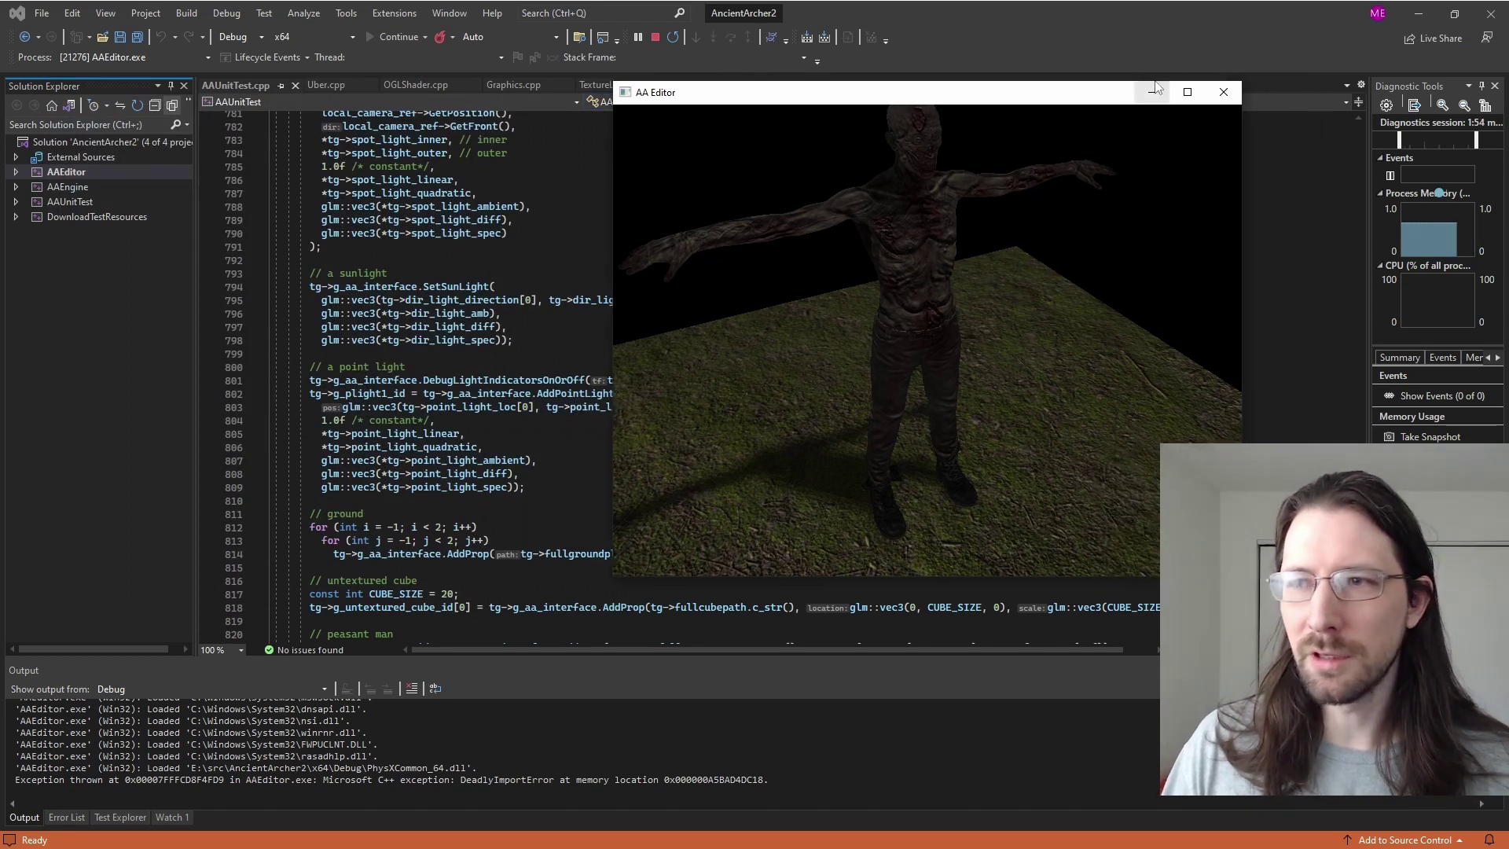
Step: Close the AA Editor, then expand the AAEngine project in the solution and collapse its src folder
click(570, 228)
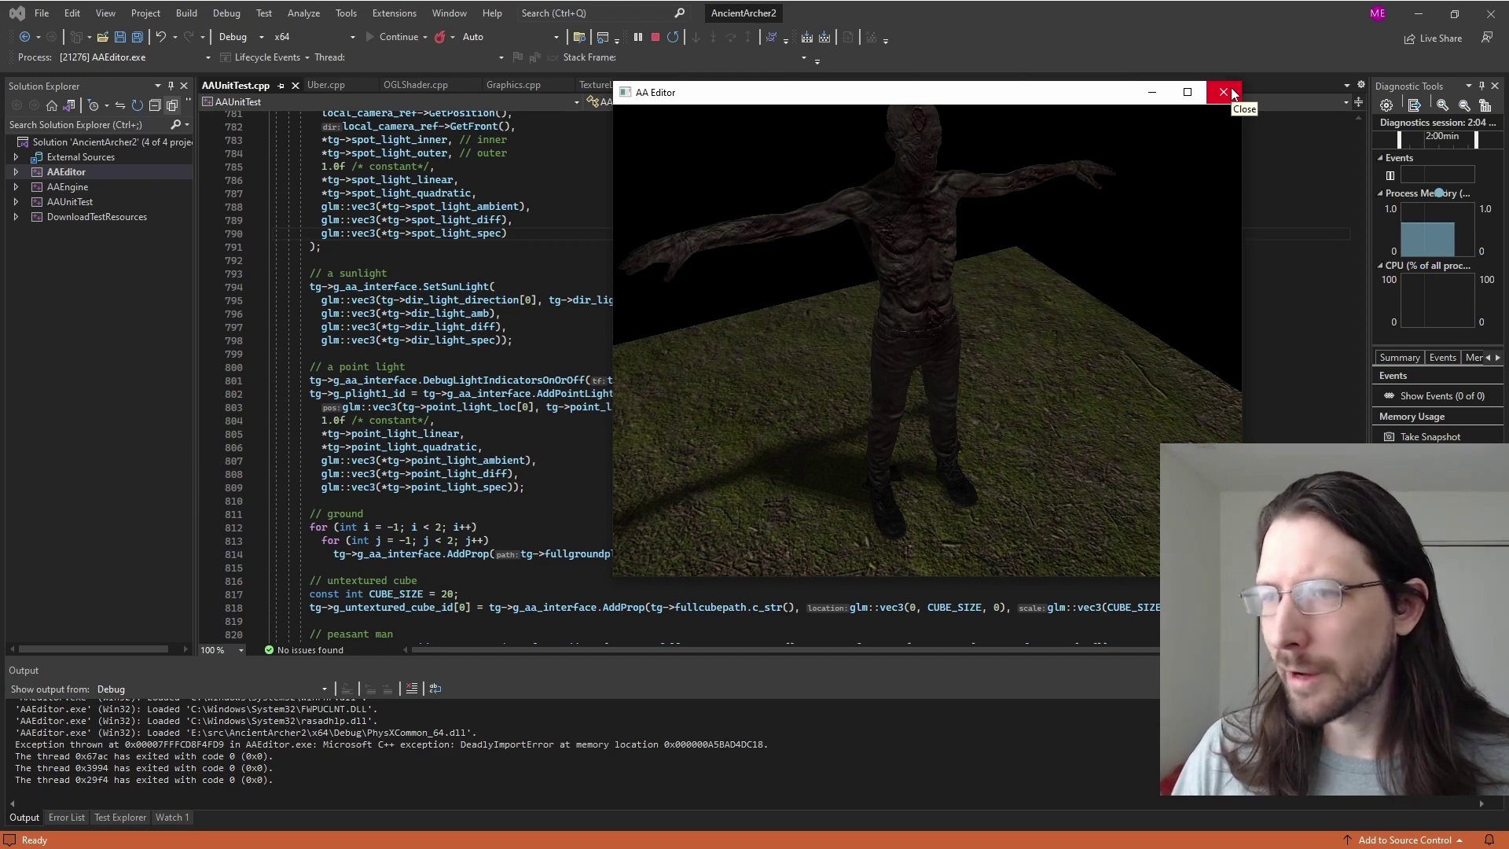
click(1224, 92)
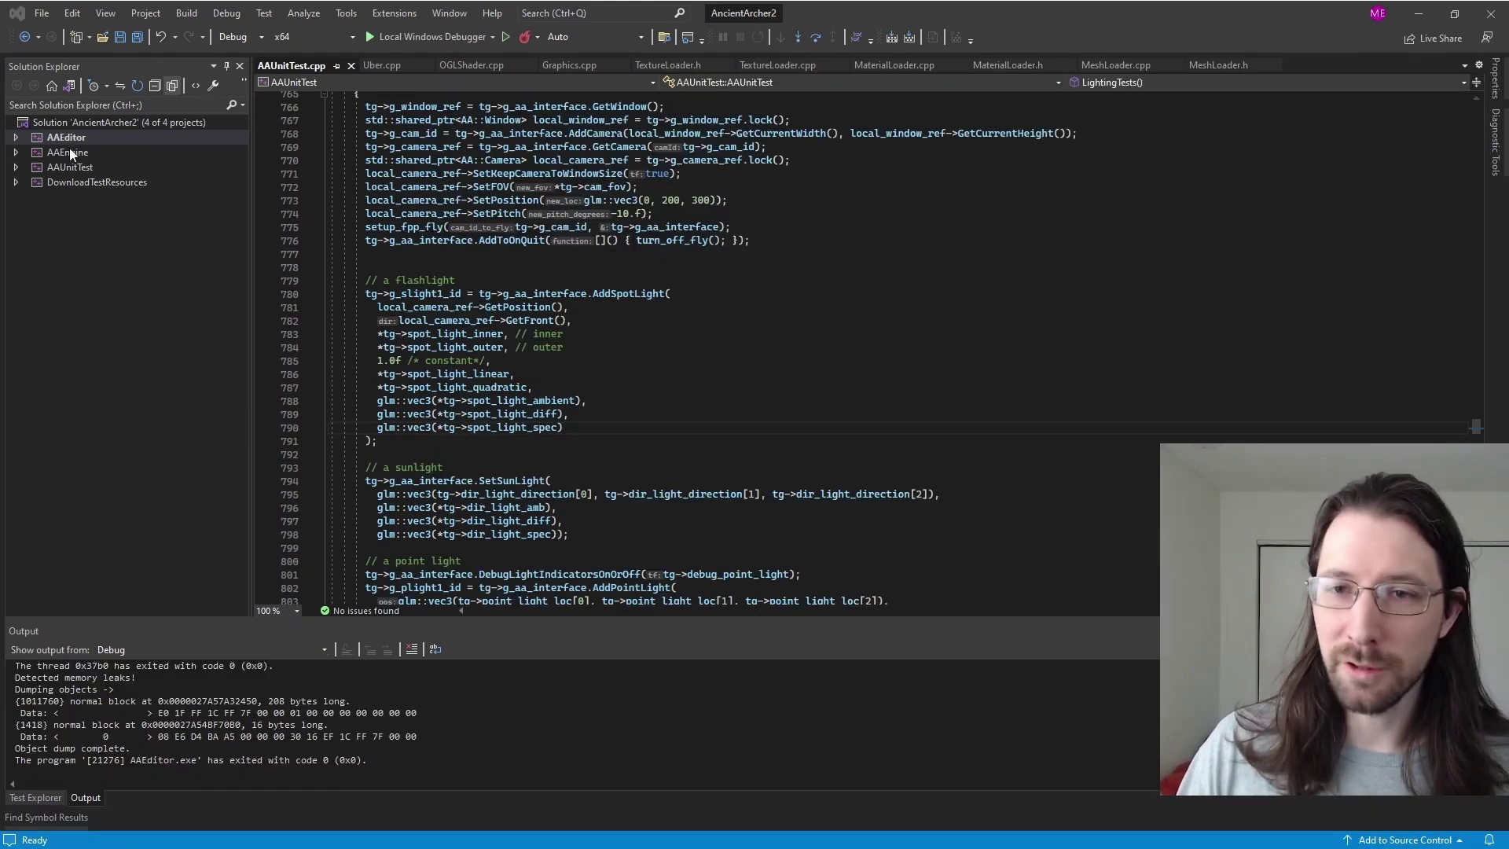
double_click(69, 152)
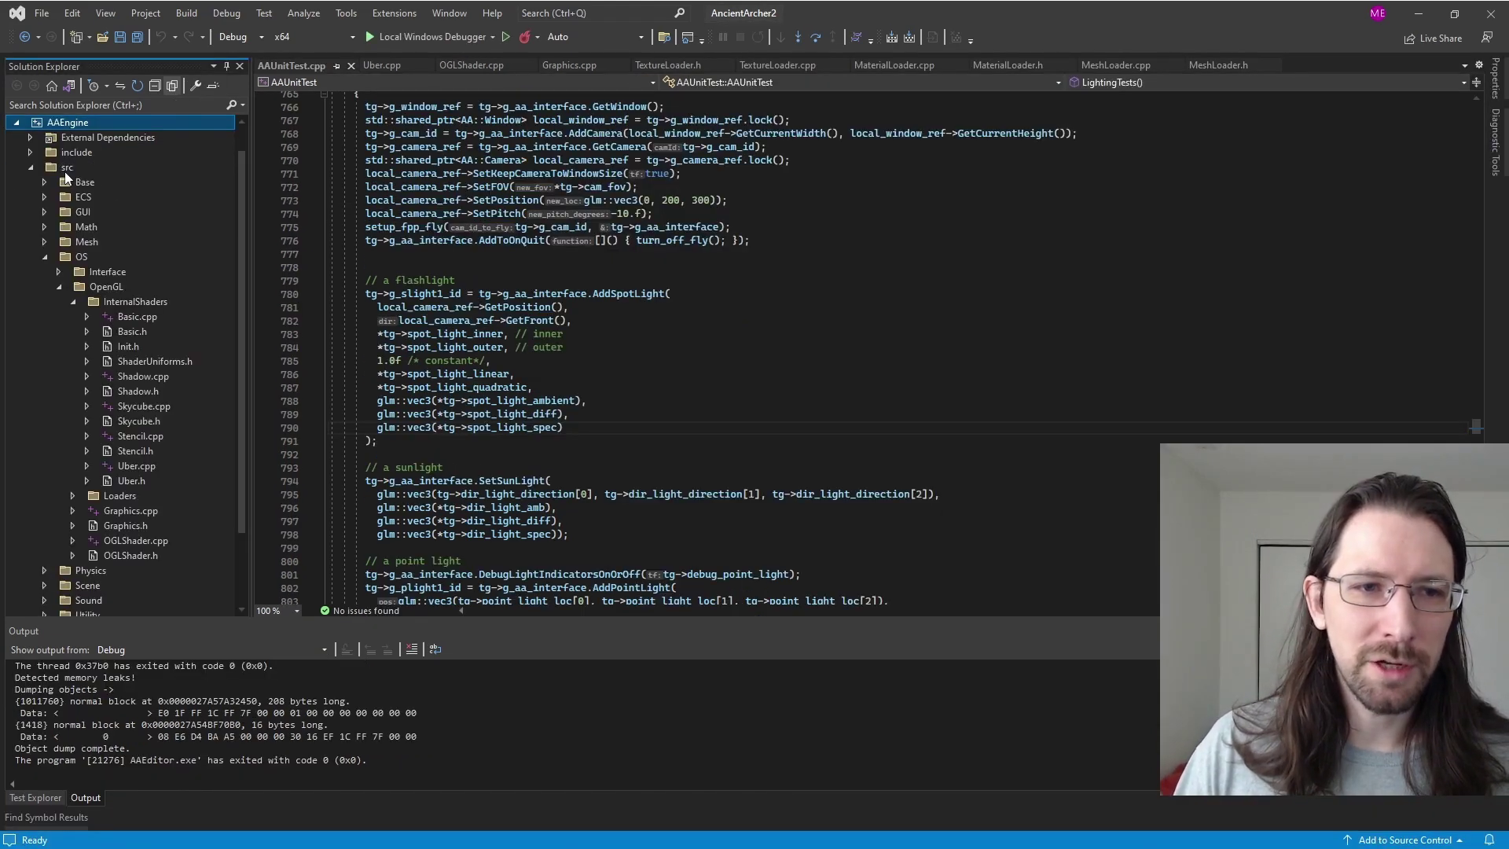
double_click(66, 167)
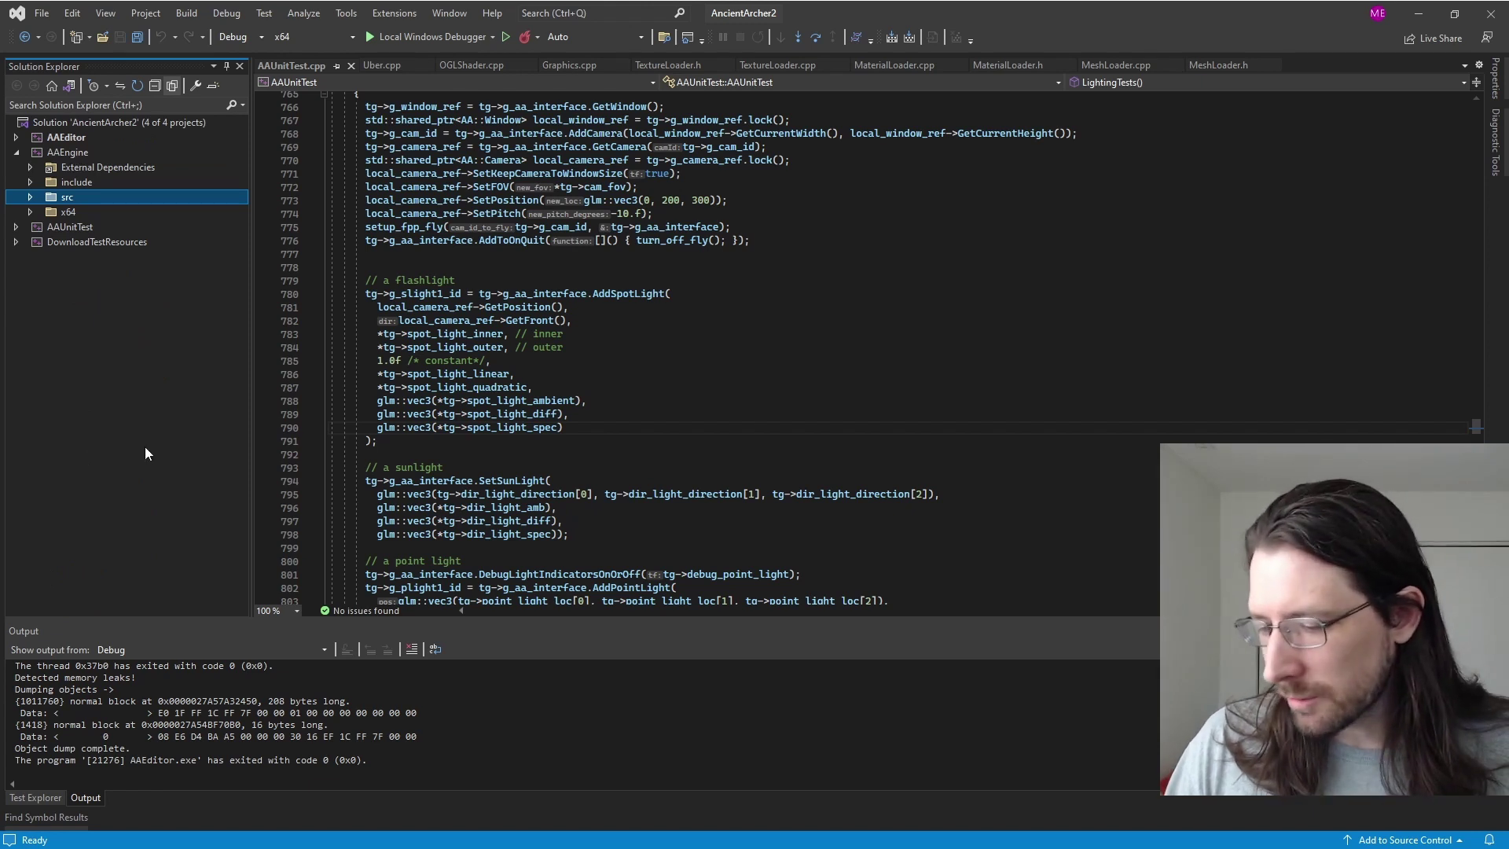